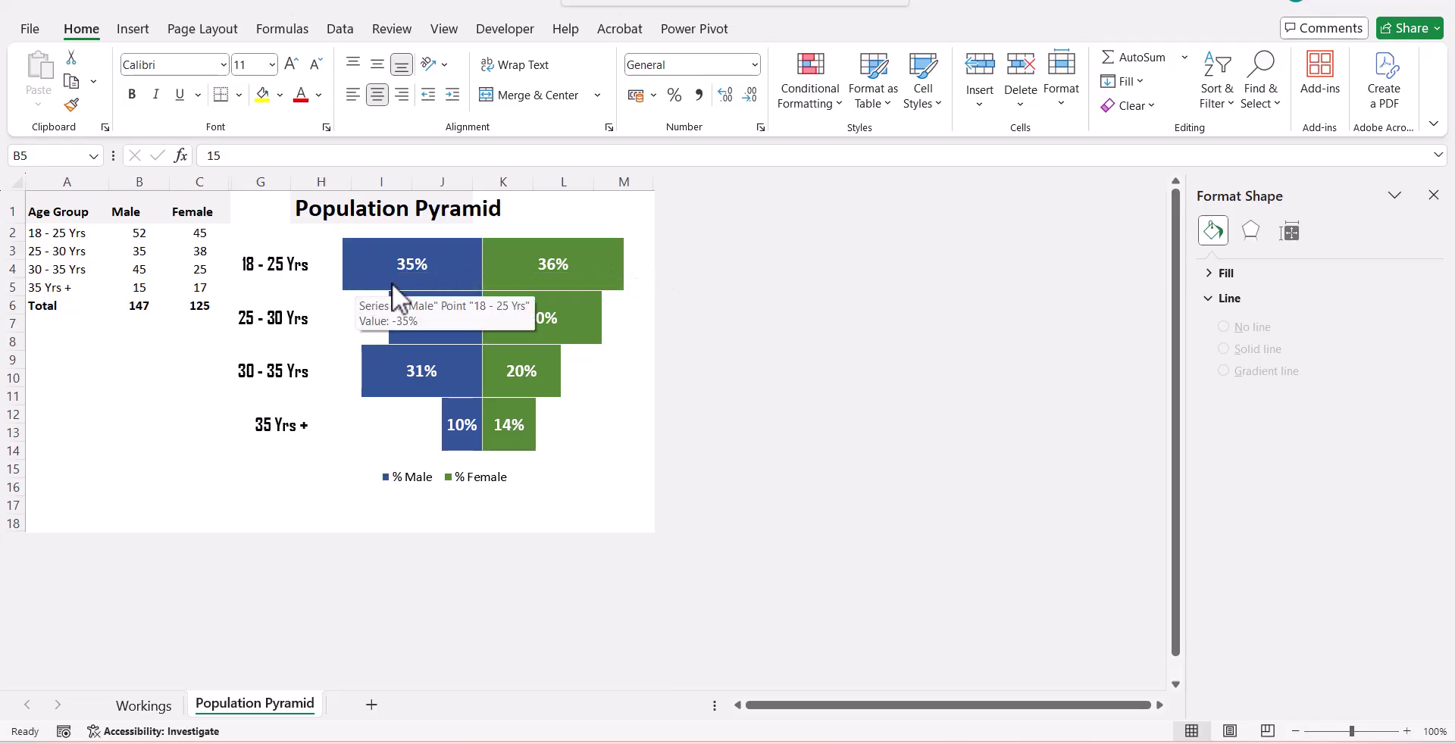
# Set the Male count for the 30 - 35 Yrs age group to 55 on the Population Pyramid sheet.
pyautogui.click(152, 270)
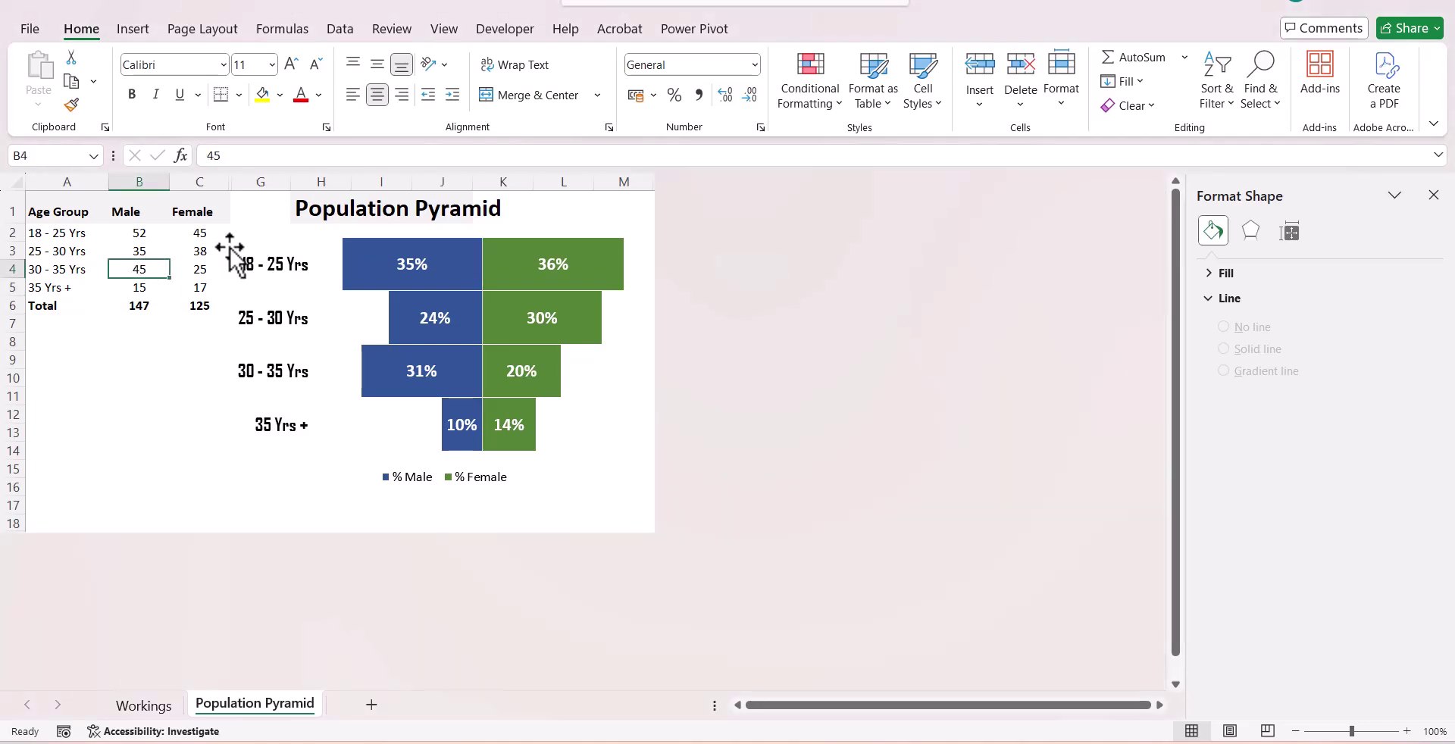
pyautogui.write('55')
pyautogui.press('Return')
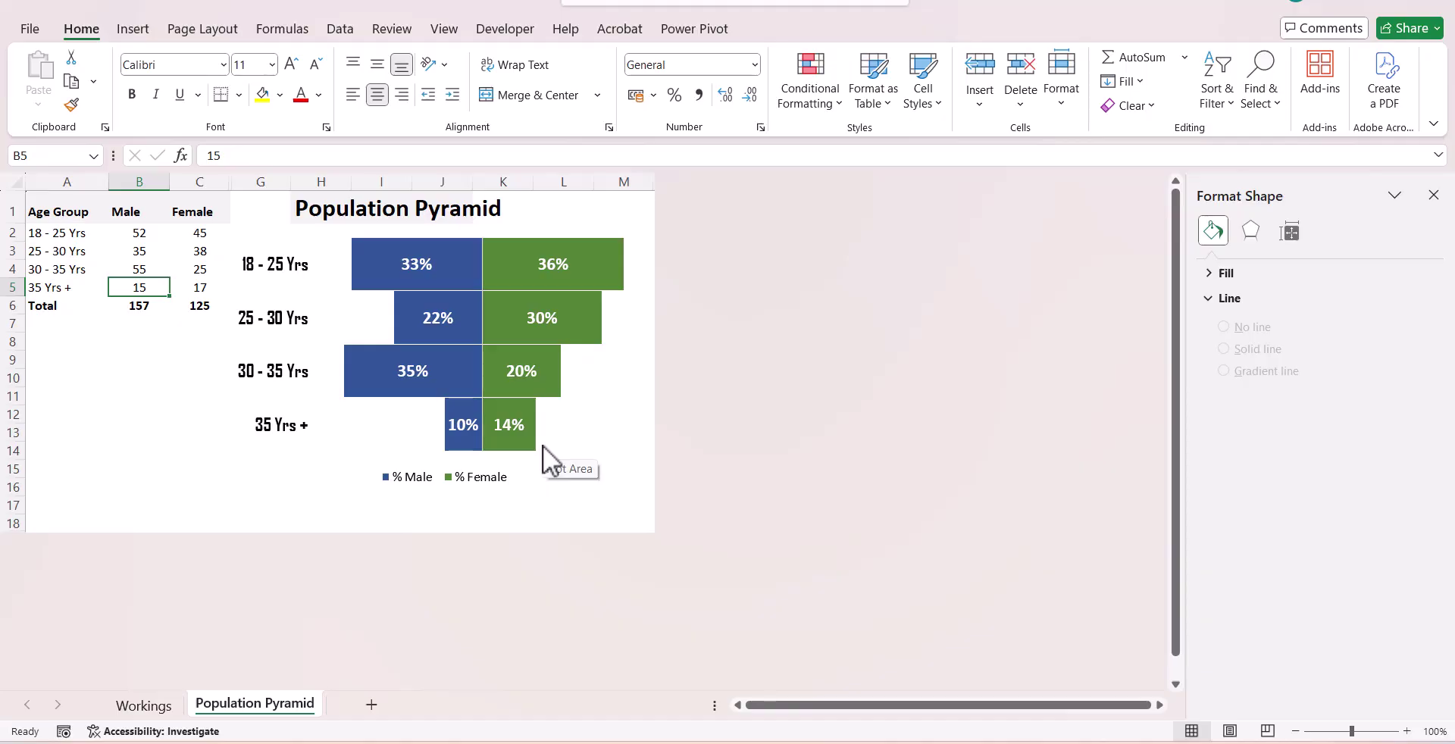
# On the Workings sheet, calculate % Male in D2 with =B2/$B$6 and fill the formula down to D6.
pyautogui.hotkey('ctrl', 'pageup')
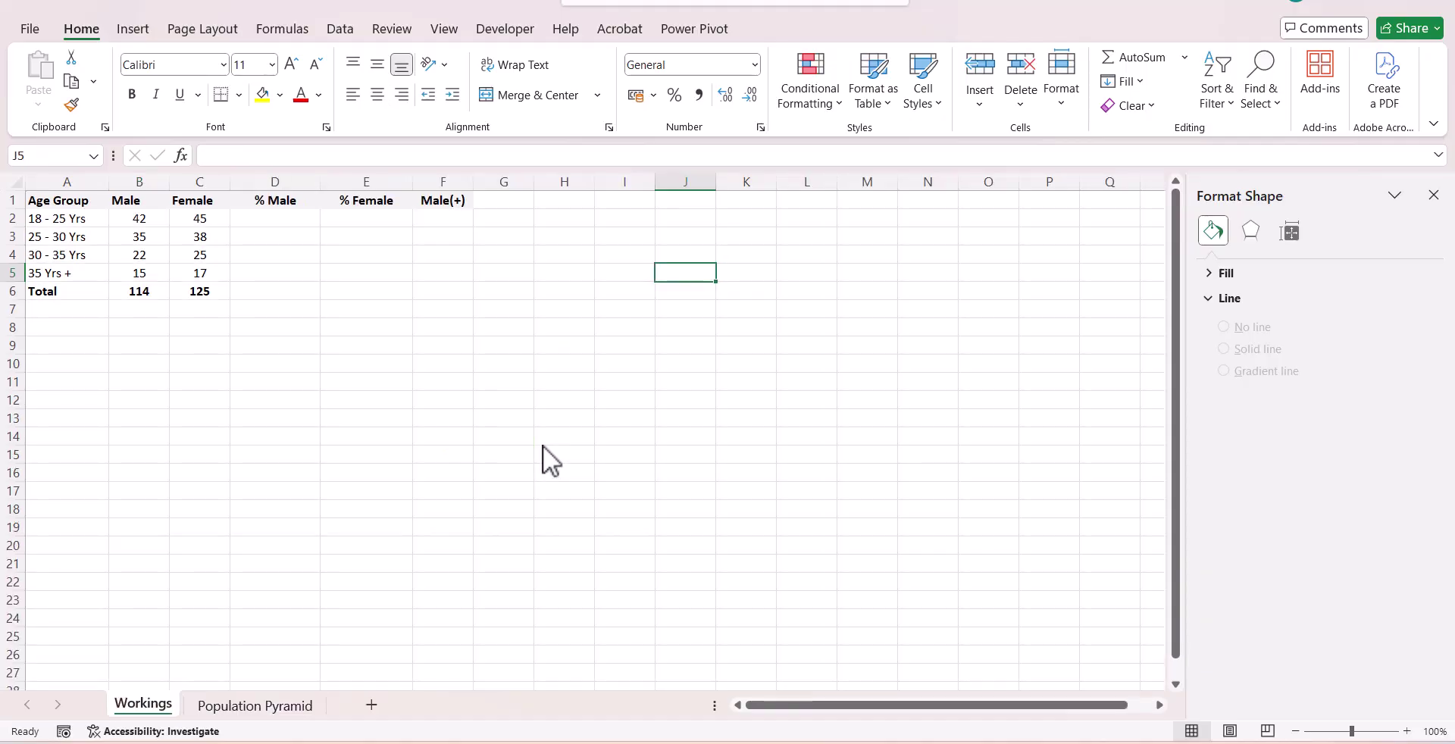
pyautogui.click(273, 219)
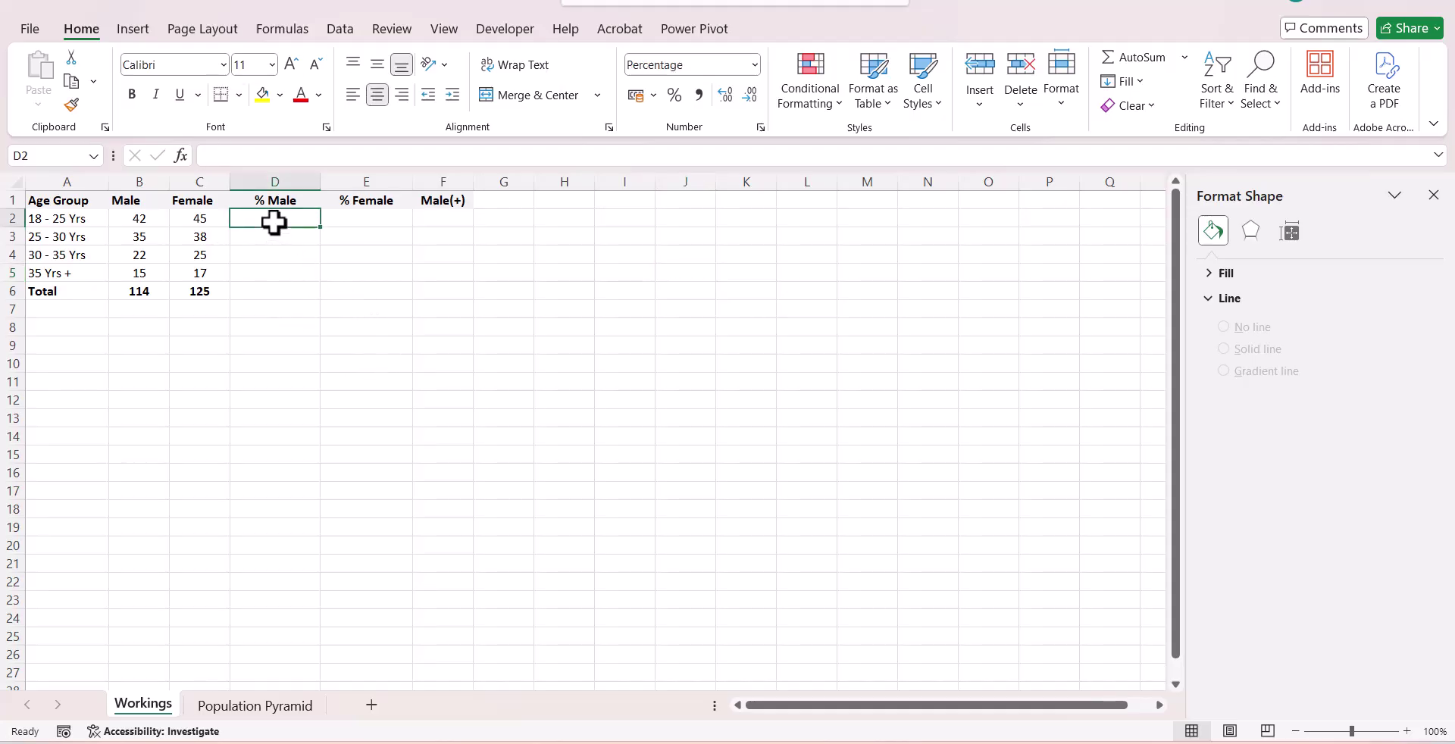
pyautogui.write('=')
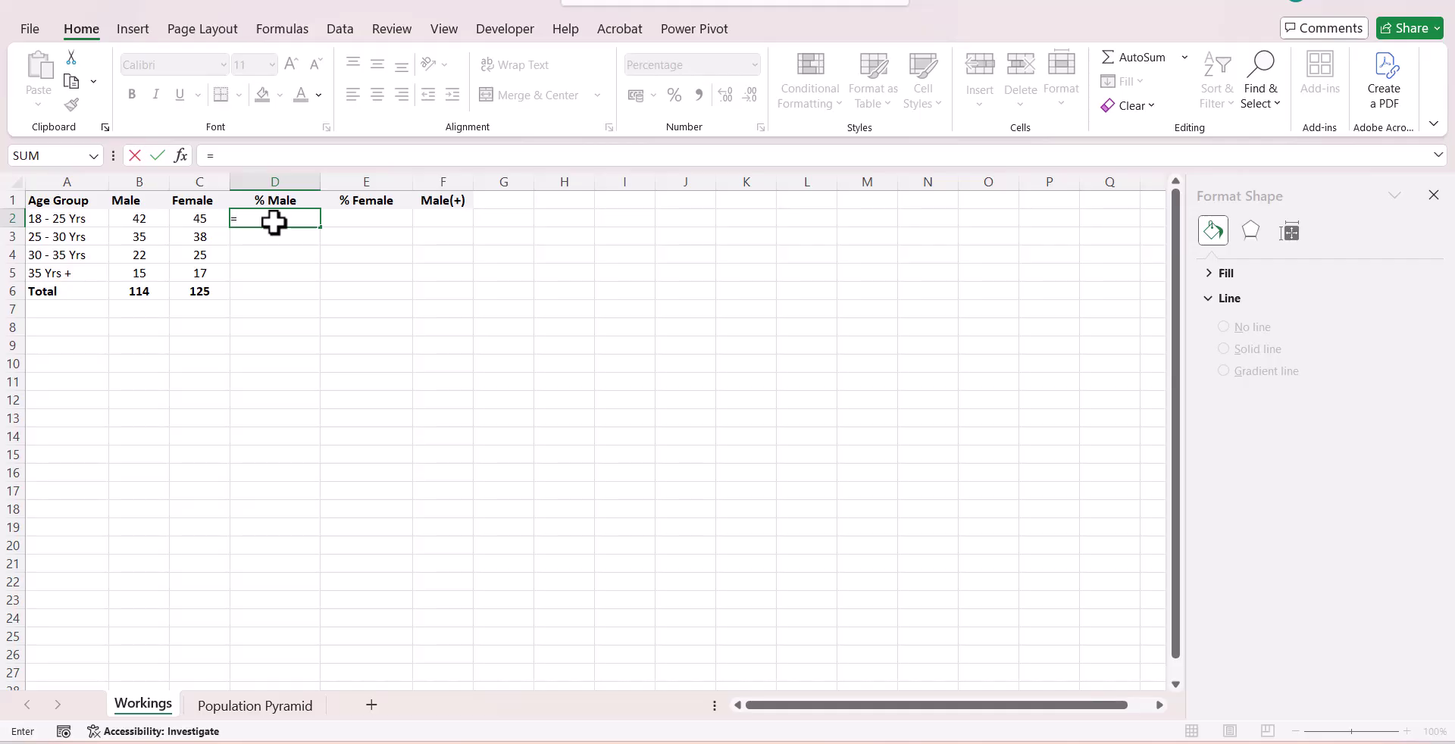
pyautogui.click(150, 220)
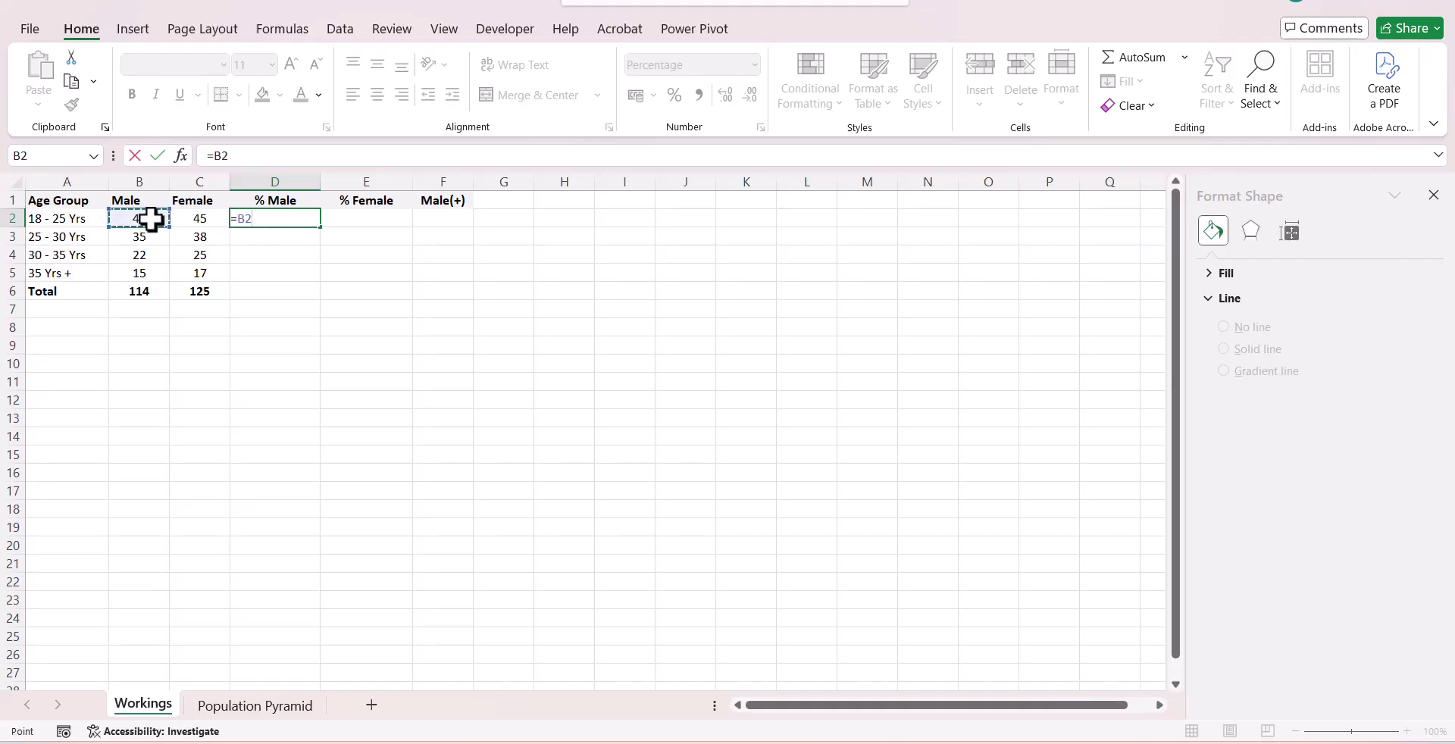
pyautogui.write('/')
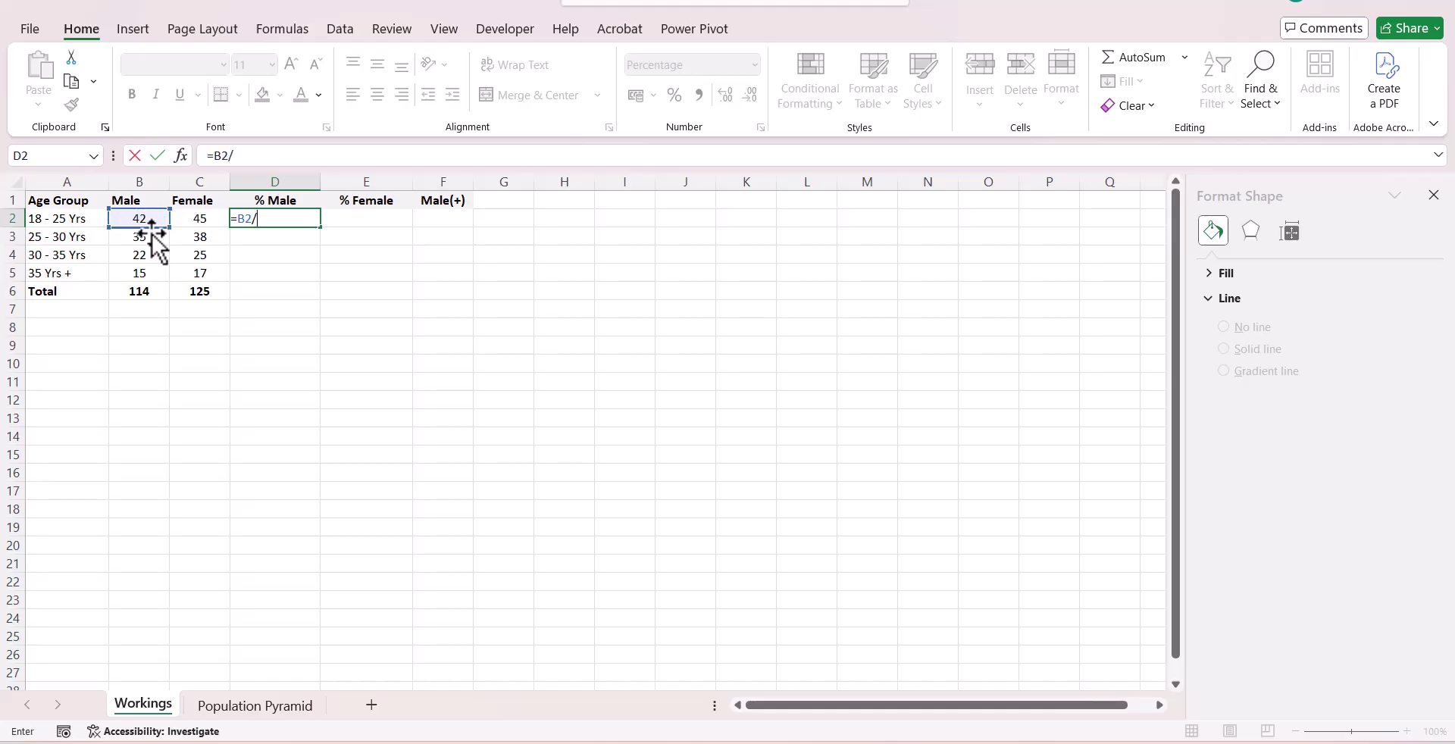
pyautogui.click(136, 292)
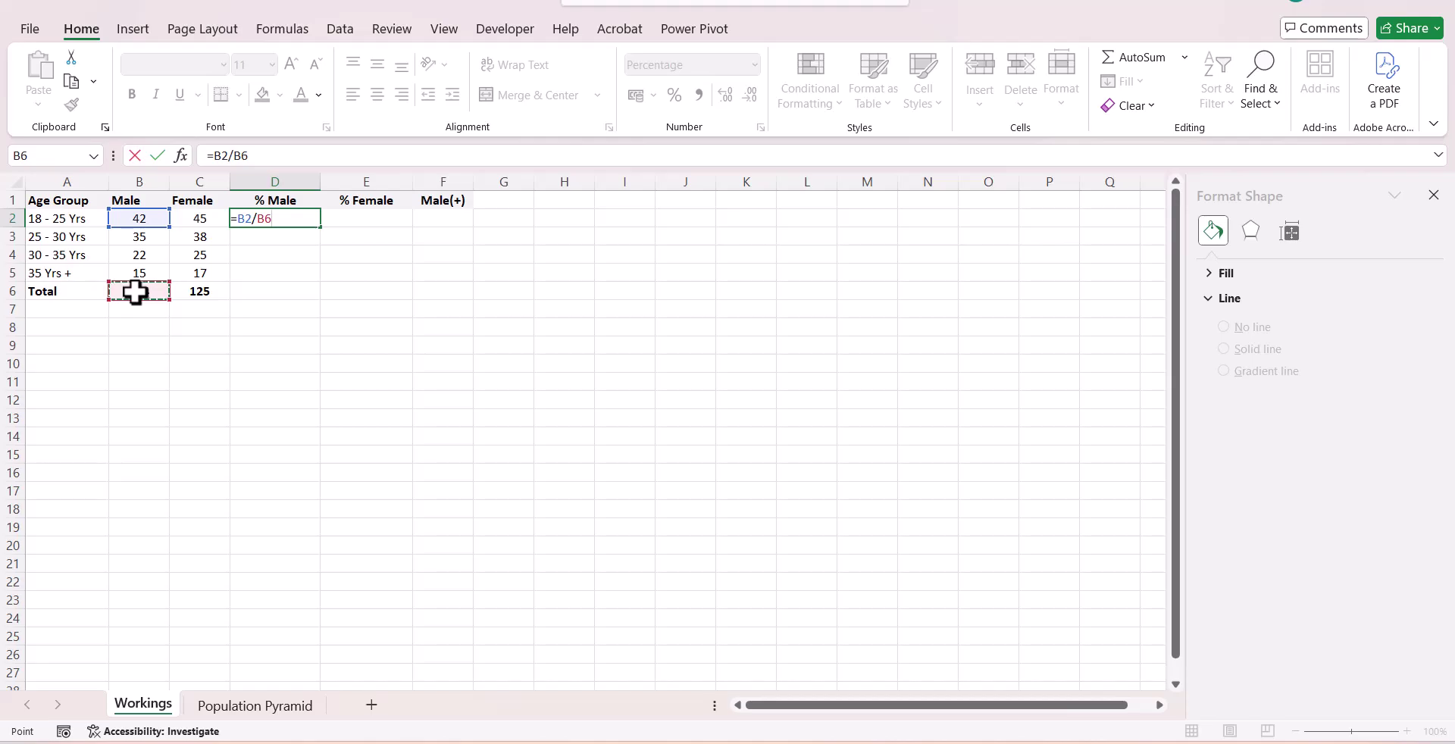
pyautogui.press('F4')
pyautogui.press('Return')
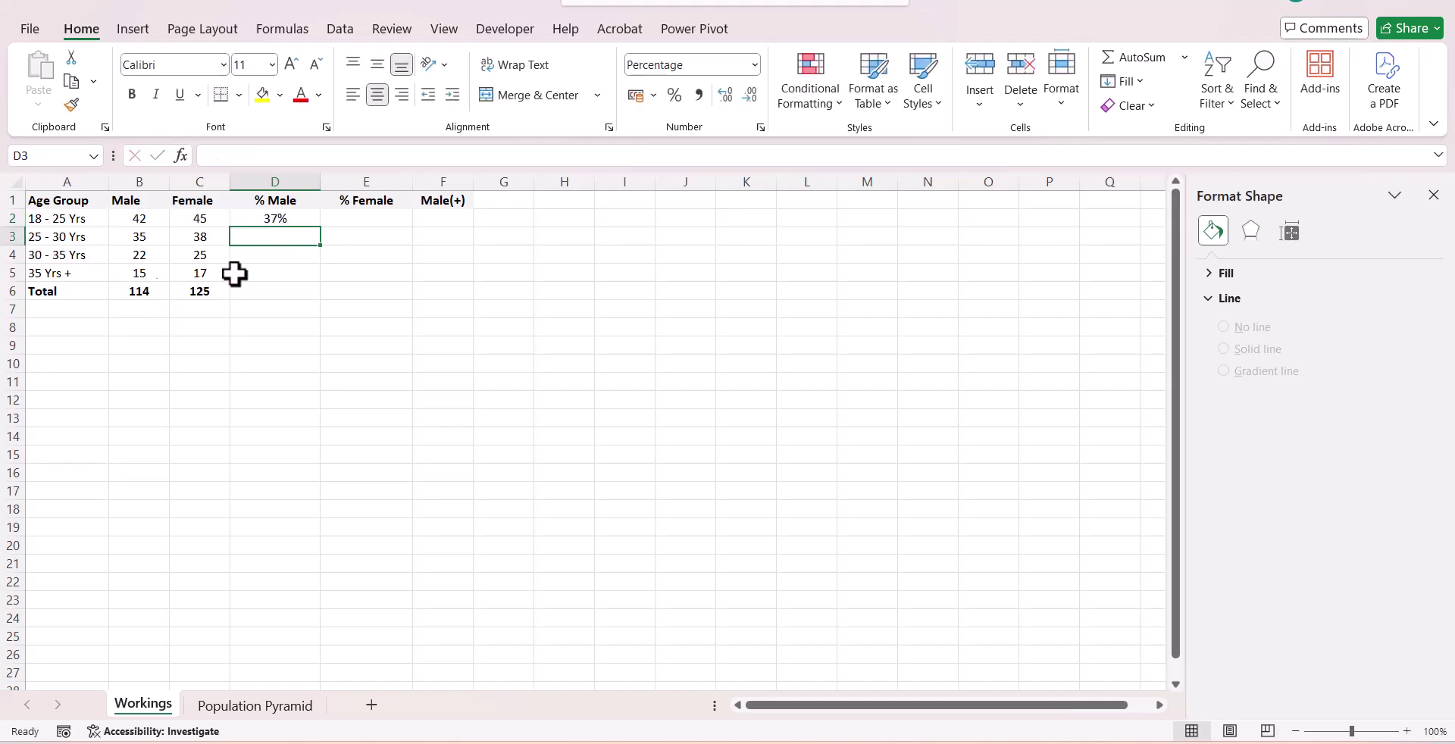
pyautogui.click(294, 221)
pyautogui.moveTo(321, 227); pyautogui.dragTo(317, 301)
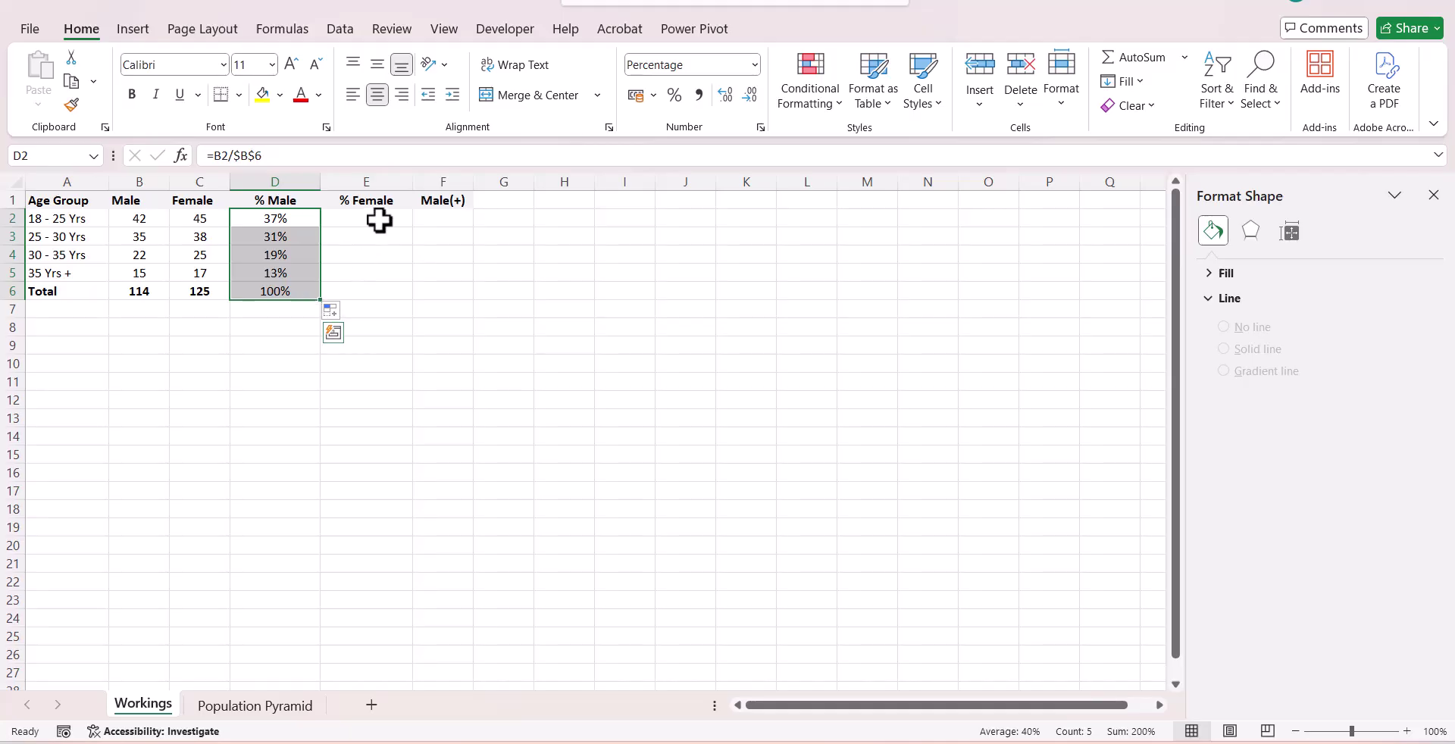
# Calculate % Female in E2 with =C2/$C$6 and fill the formula down to E6.
pyautogui.click(379, 220)
pyautogui.write('=')
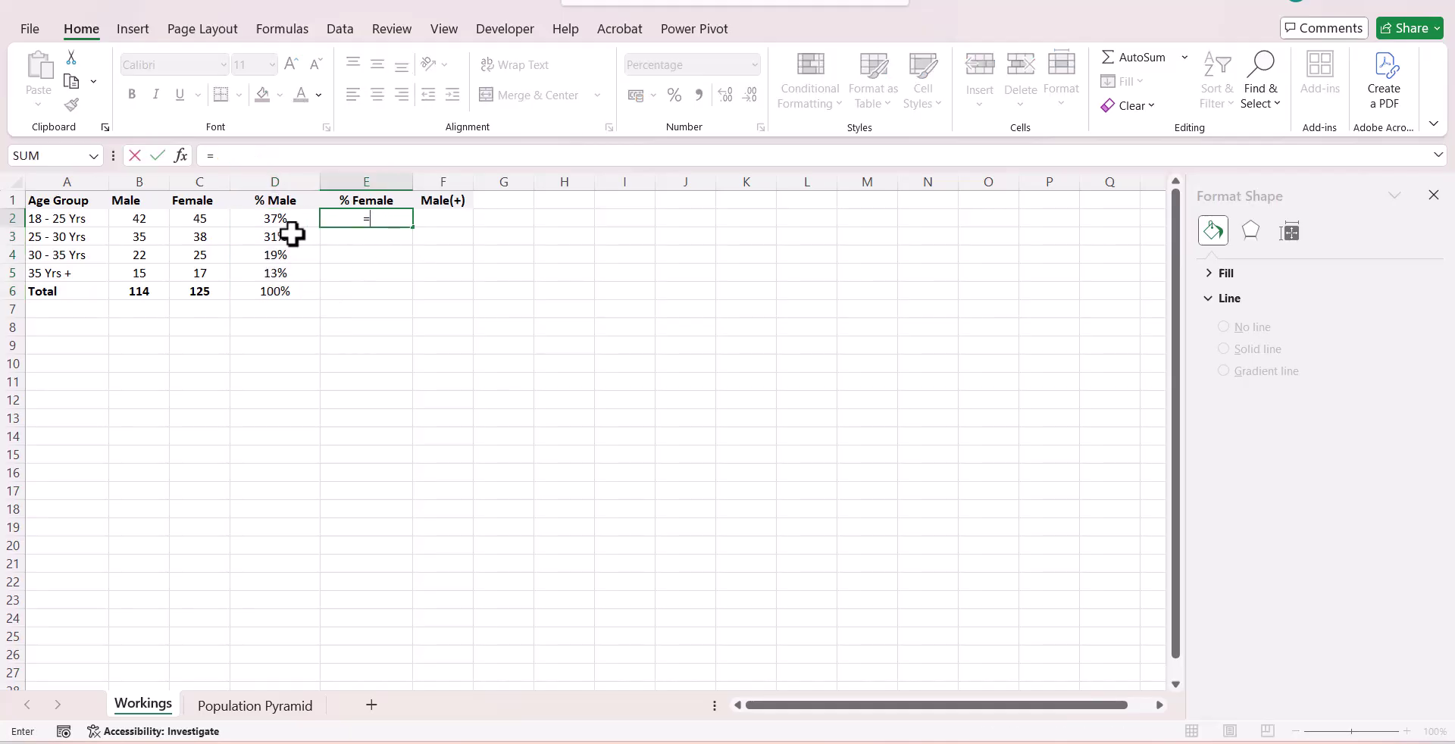
pyautogui.click(203, 218)
pyautogui.write('/')
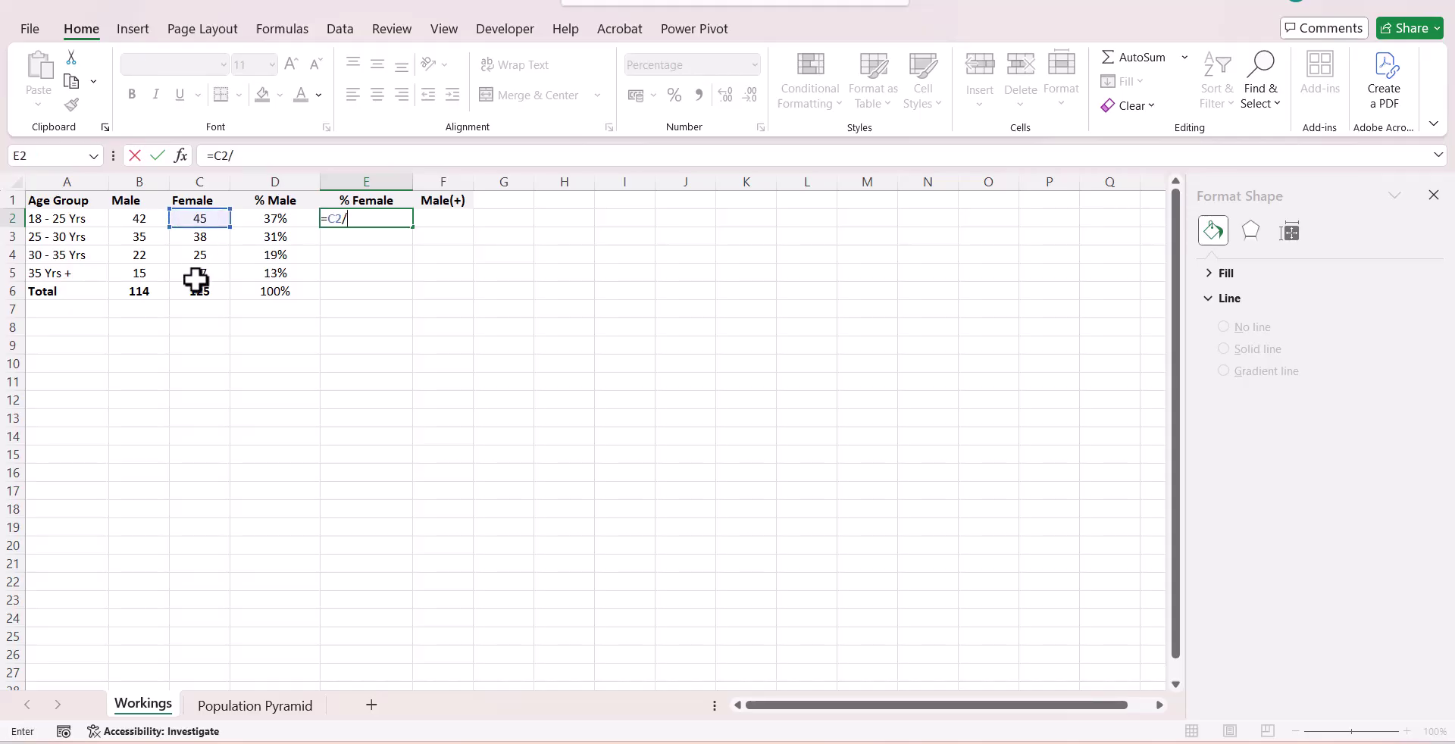
pyautogui.click(196, 293)
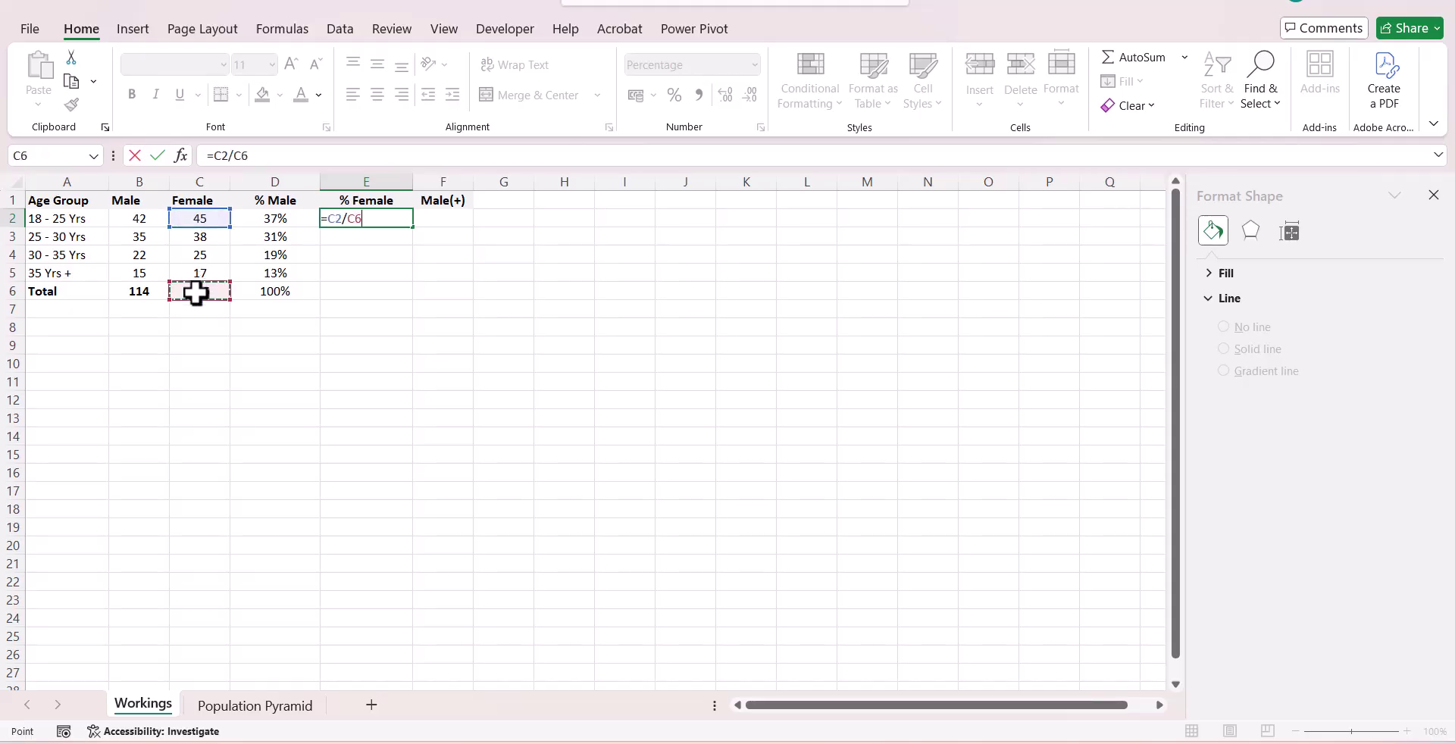
pyautogui.press('F4')
pyautogui.press('Return')
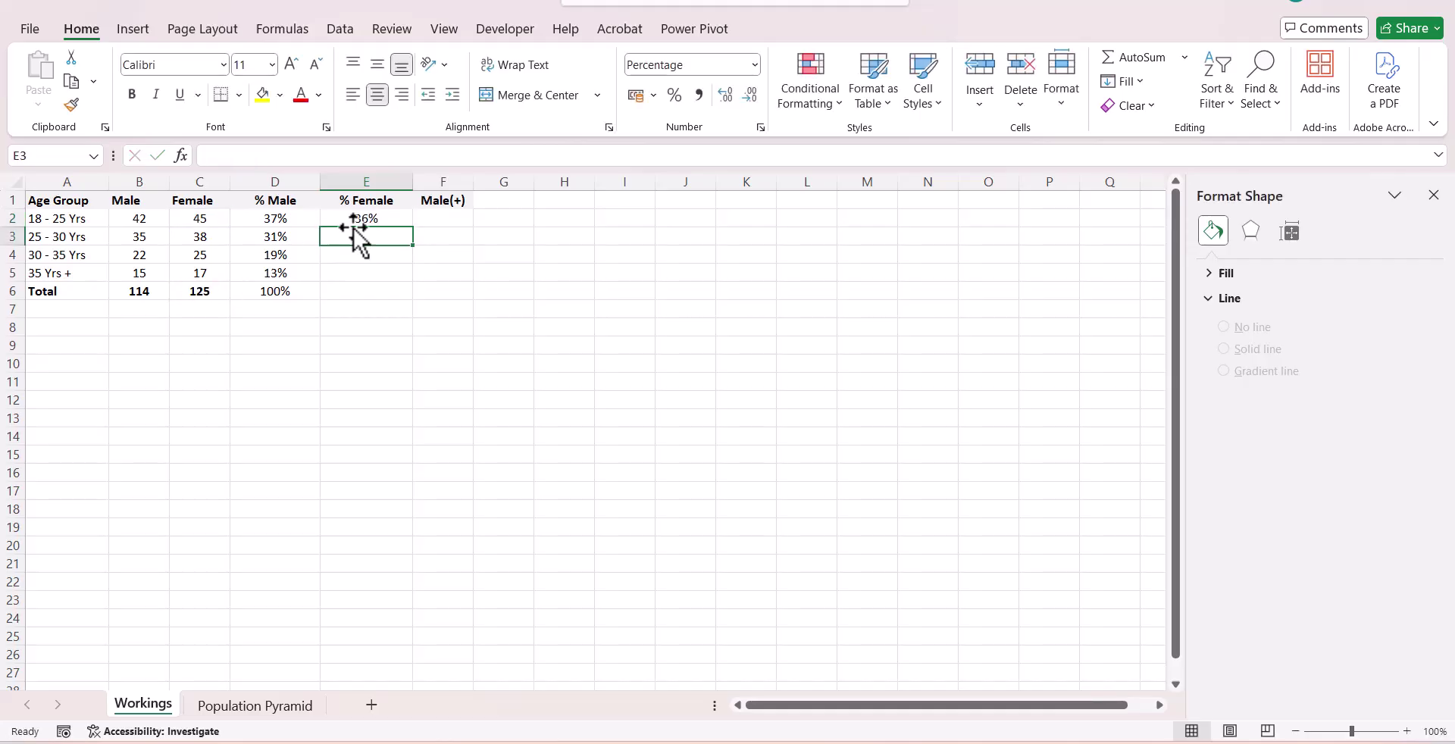
pyautogui.click(377, 216)
pyautogui.moveTo(415, 230); pyautogui.dragTo(416, 302)
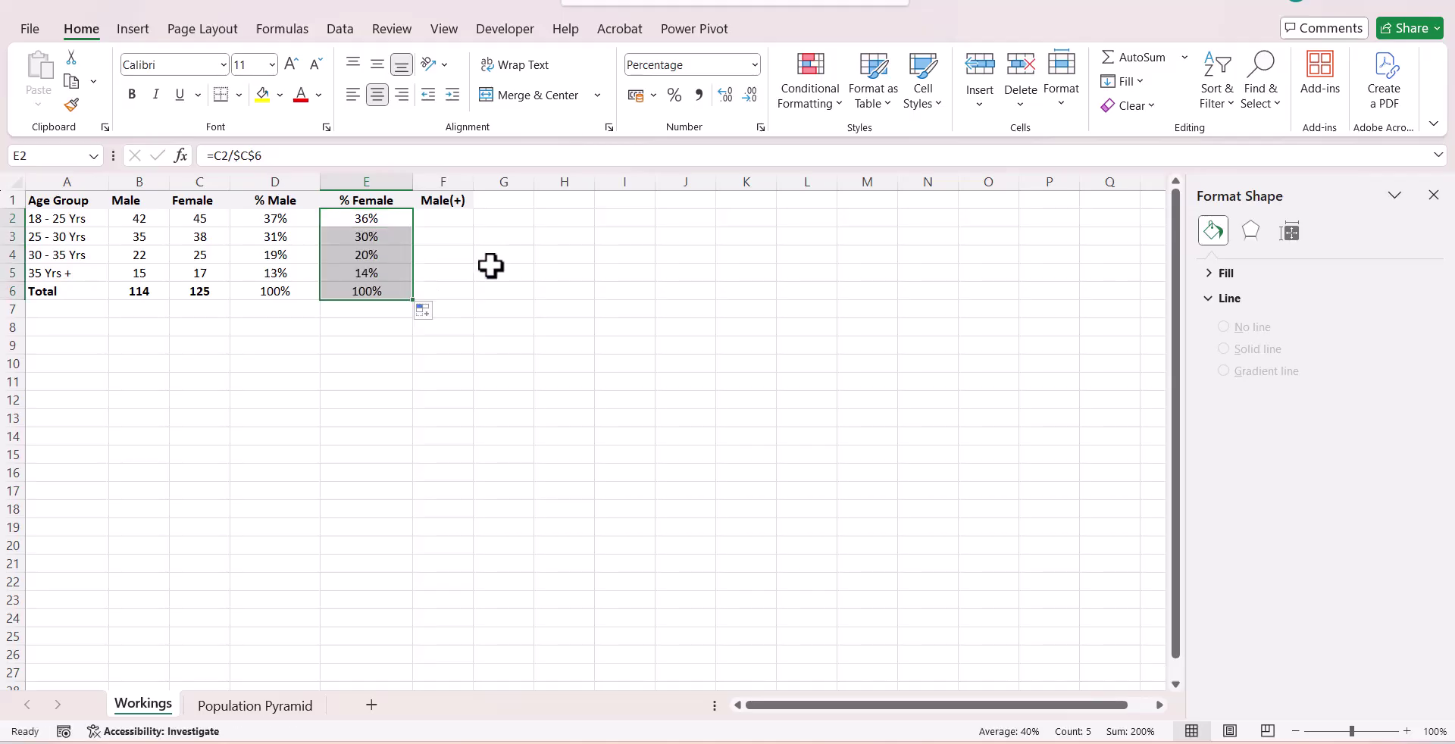
pyautogui.click(491, 267)
# Make the % Male values negative by changing the D2 formula to =-(B2/$B$6) and filling it down to D6.
pyautogui.click(258, 705)
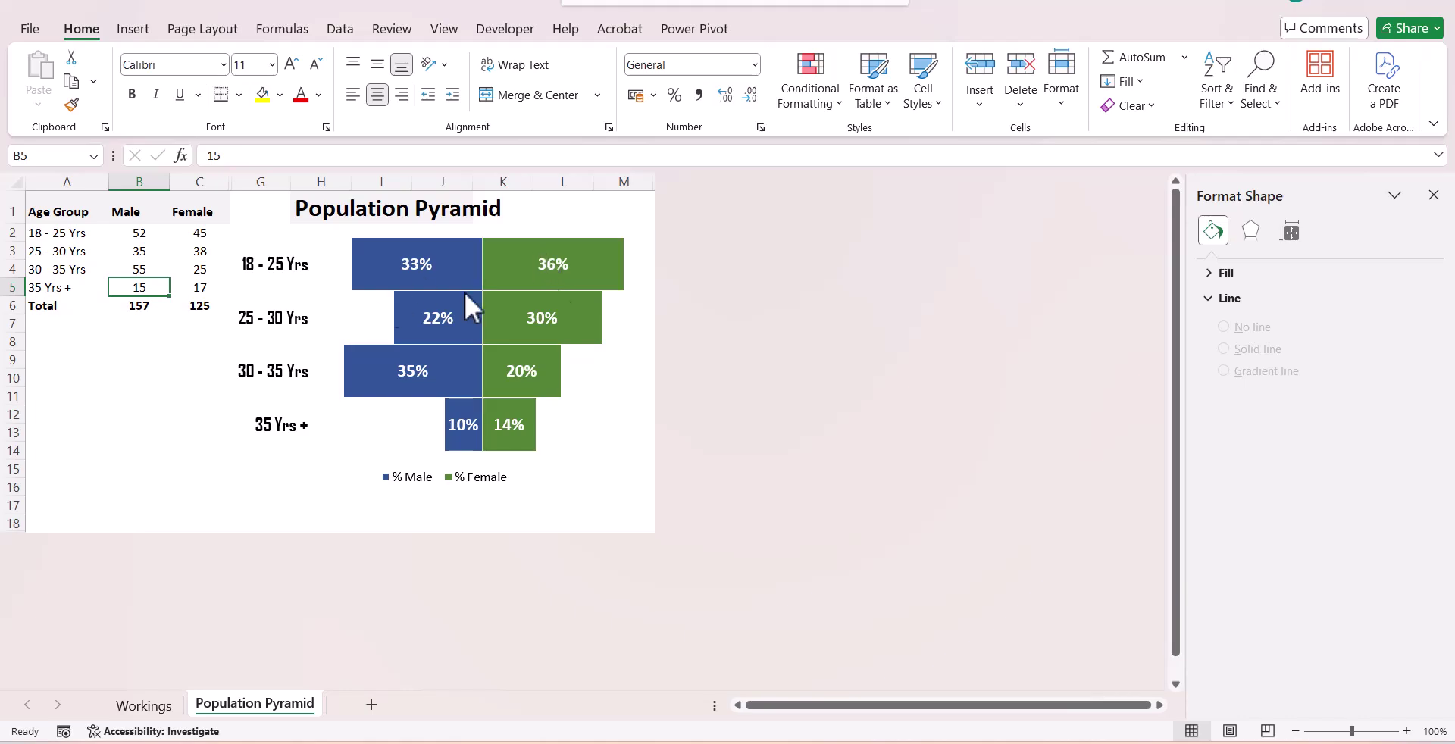
pyautogui.click(160, 698)
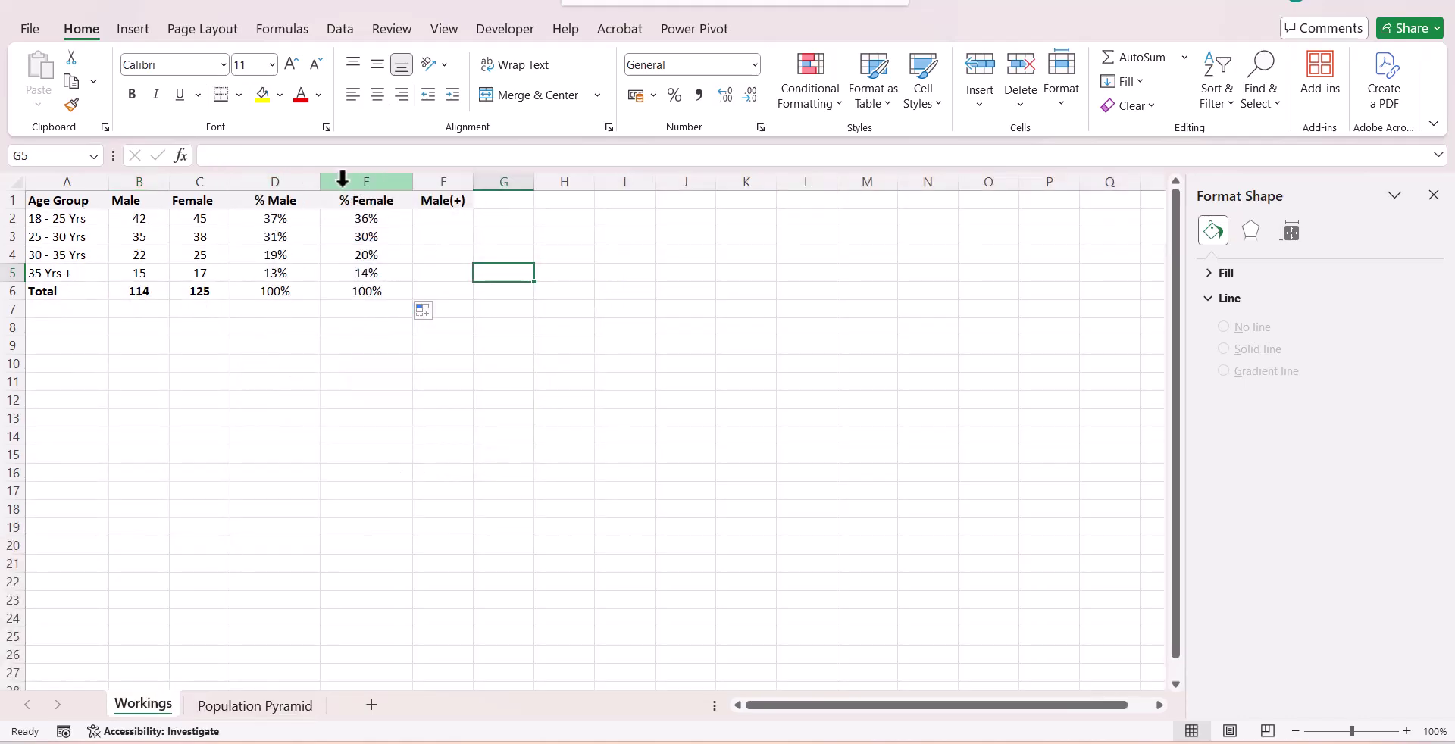
pyautogui.click(299, 218)
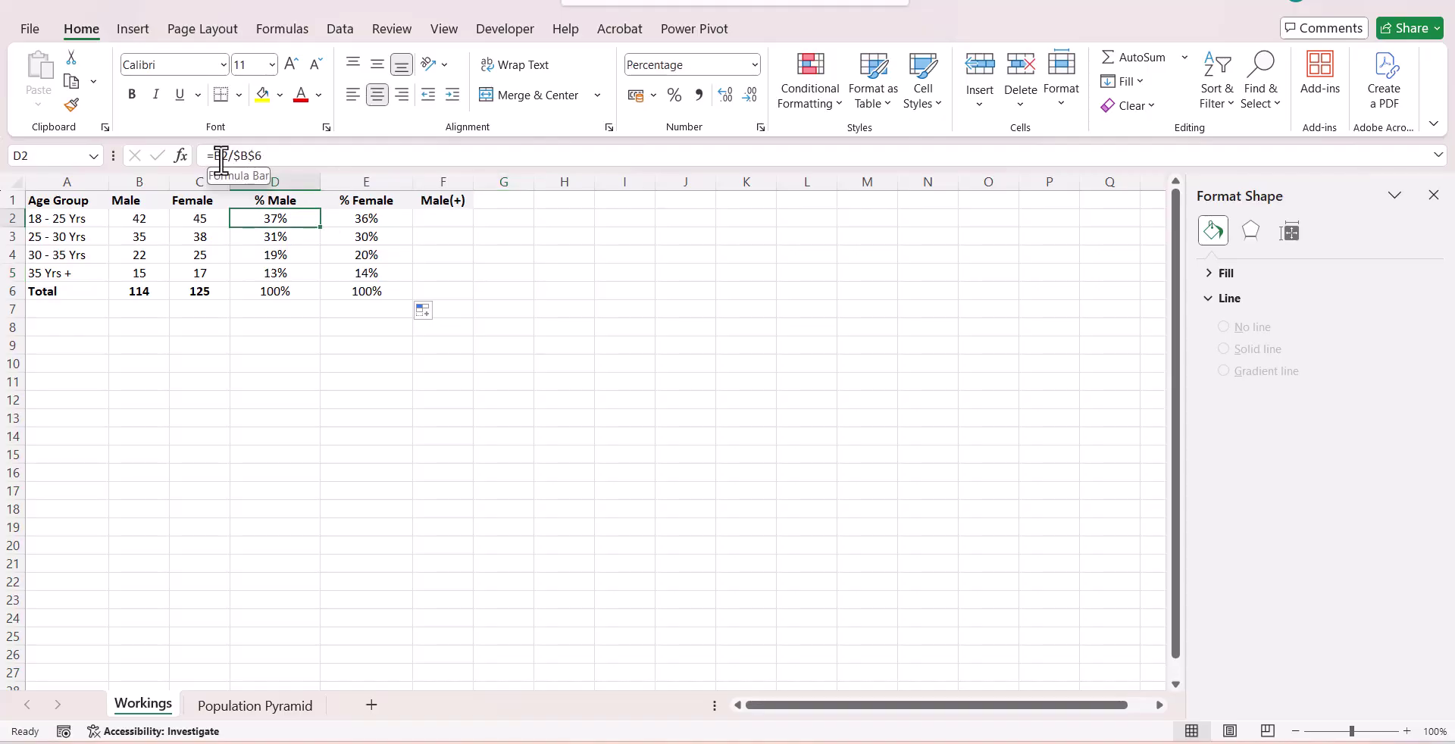
pyautogui.click(216, 157)
pyautogui.write('(')
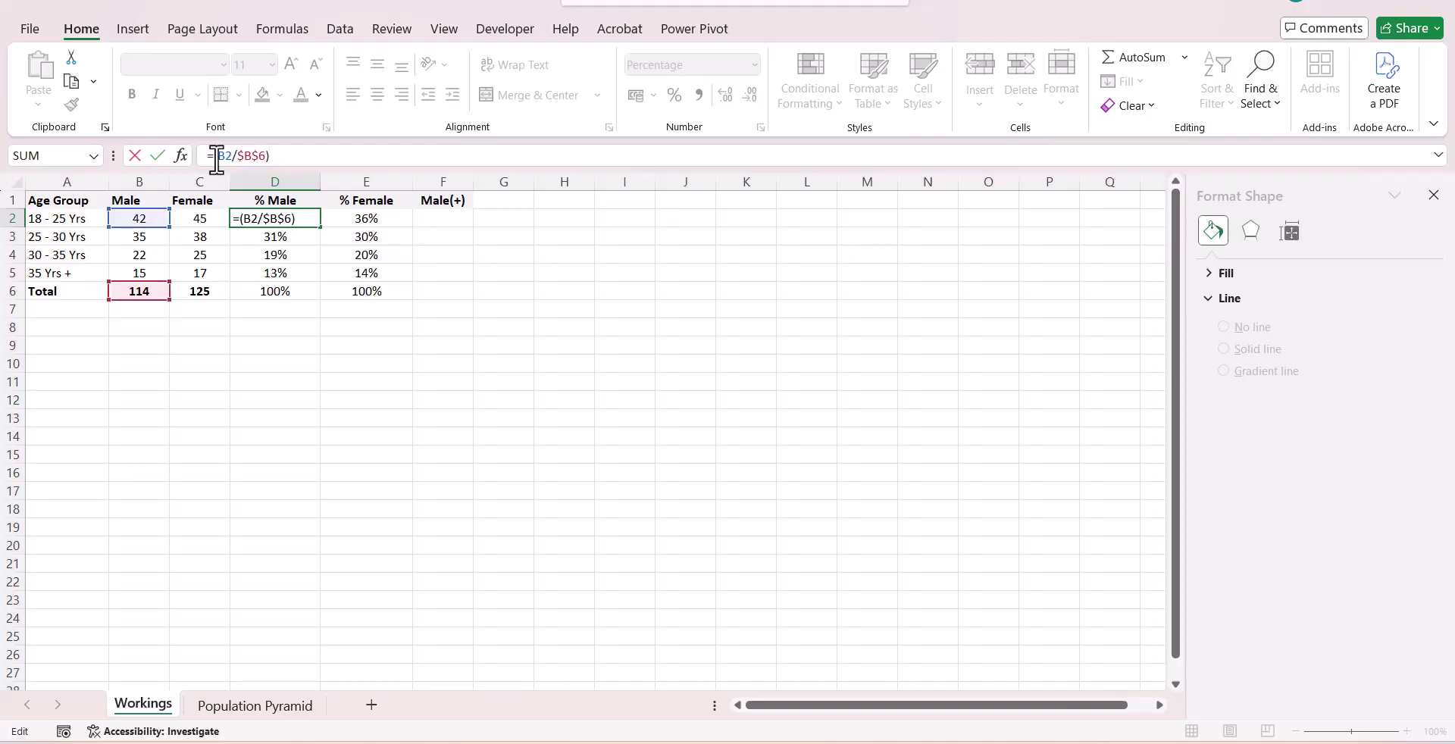
pyautogui.click(217, 156)
pyautogui.write('-')
pyautogui.press('Return')
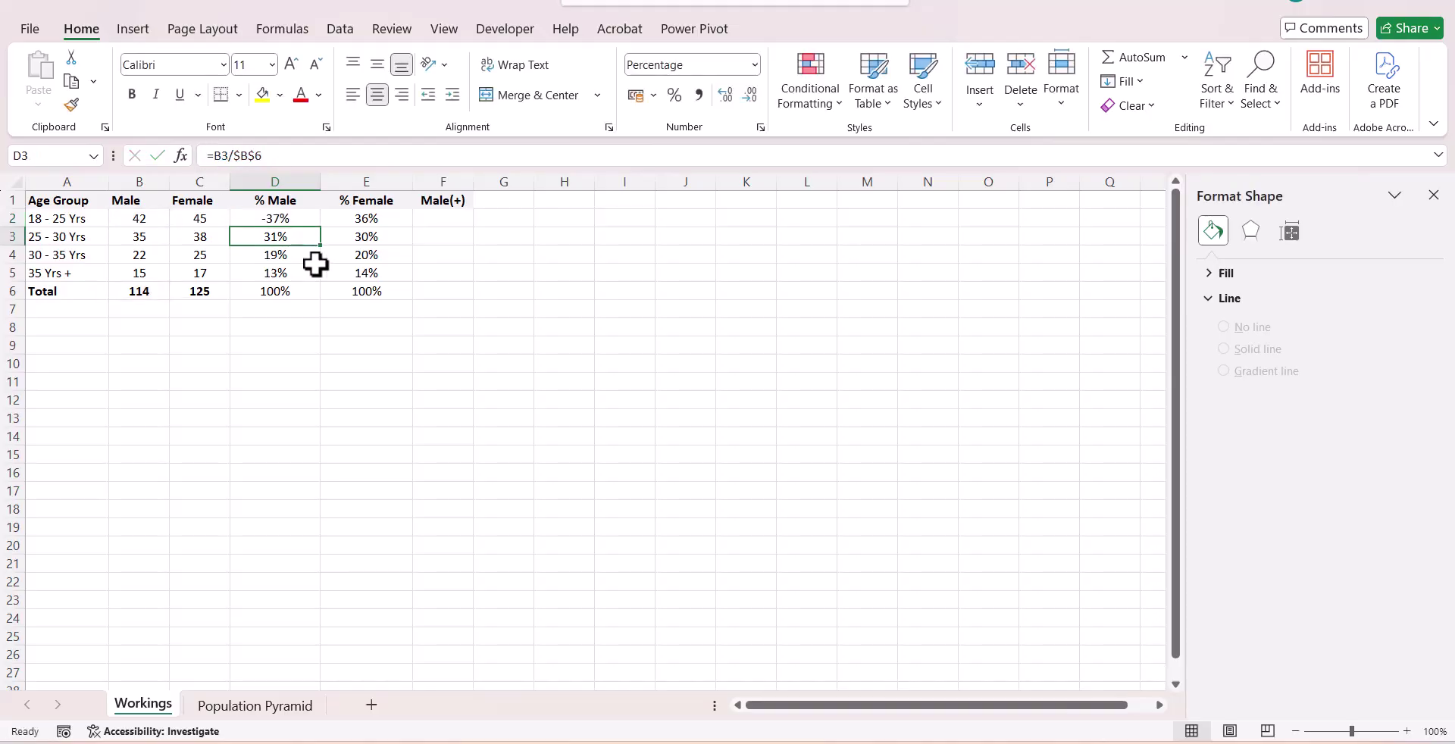
pyautogui.click(304, 218)
pyautogui.moveTo(321, 227); pyautogui.dragTo(324, 296)
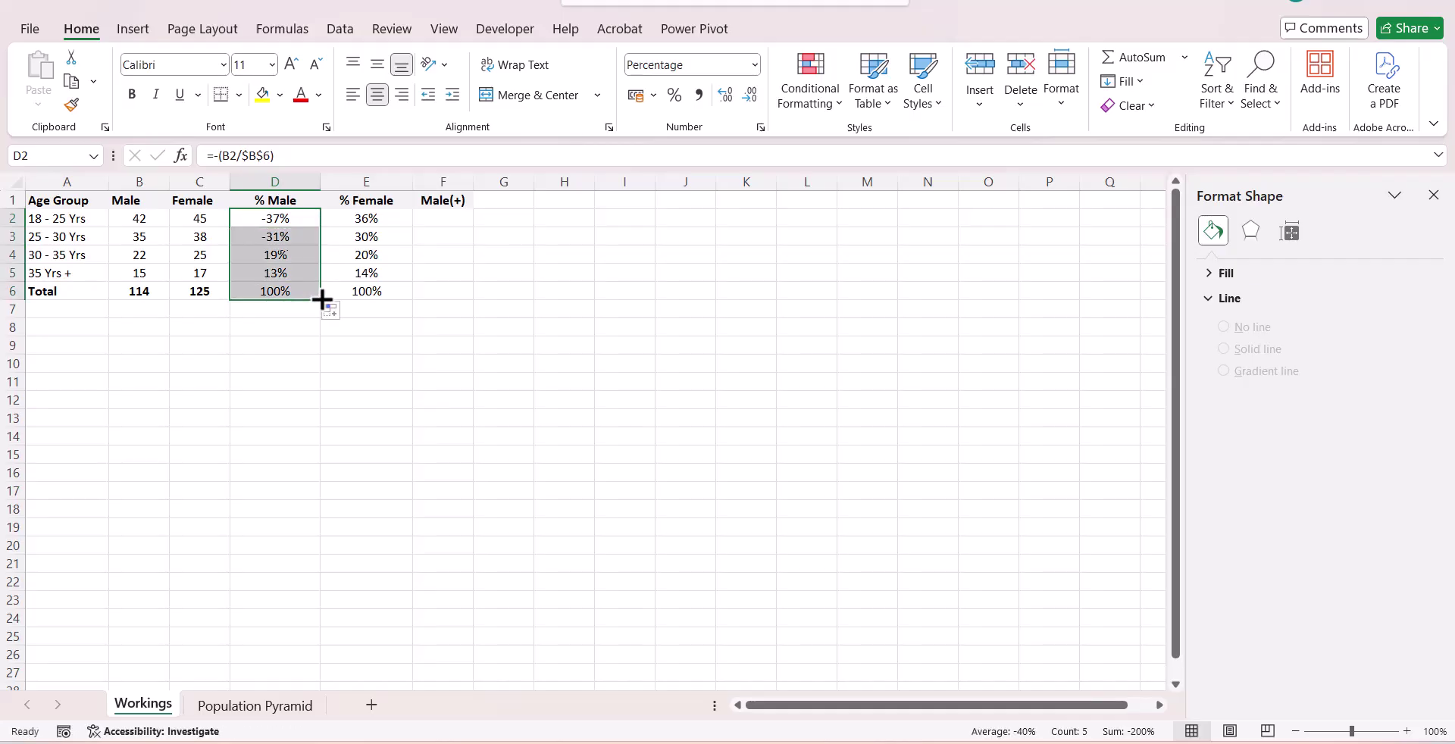
pyautogui.click(311, 367)
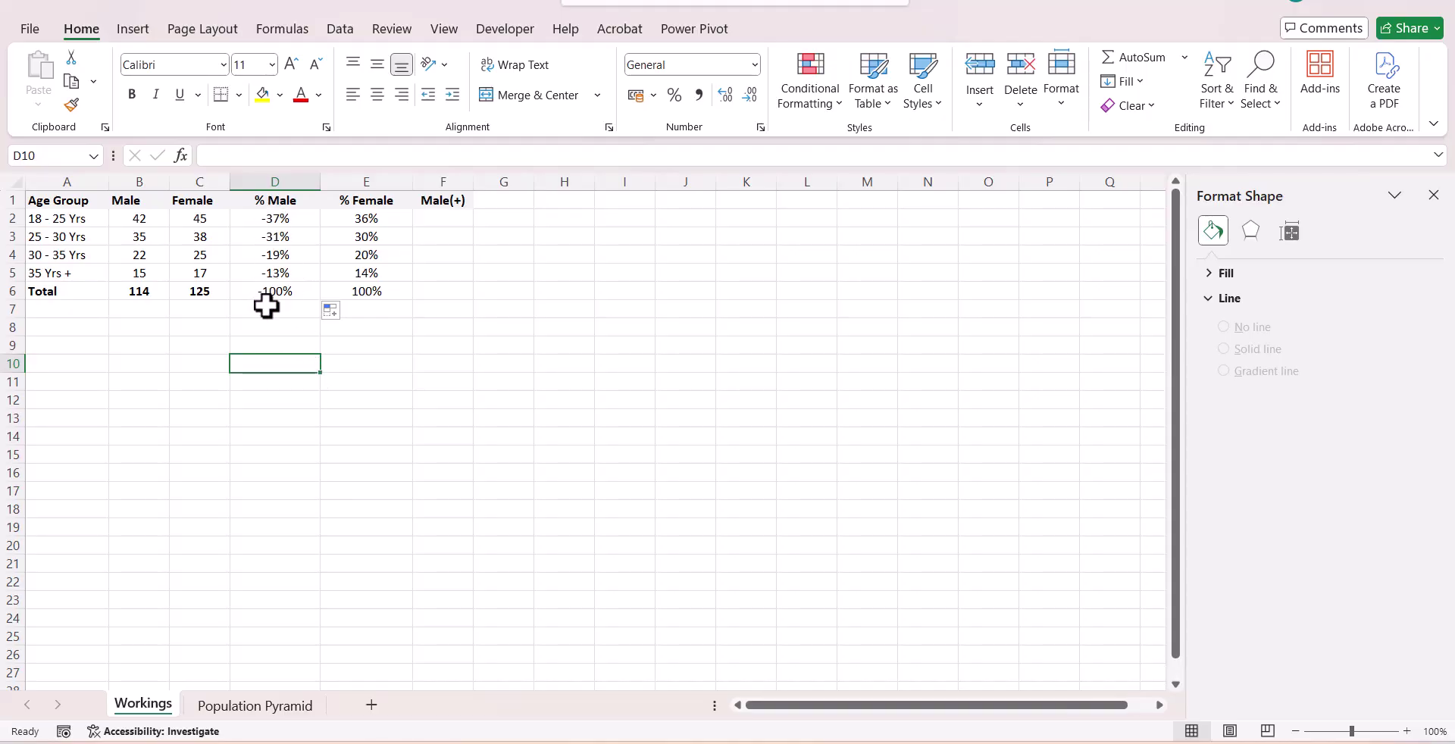
# Calculate the Male(+) column in F2 with =D2*-1 and fill the formula down to F6.
pyautogui.click(434, 218)
pyautogui.write('=')
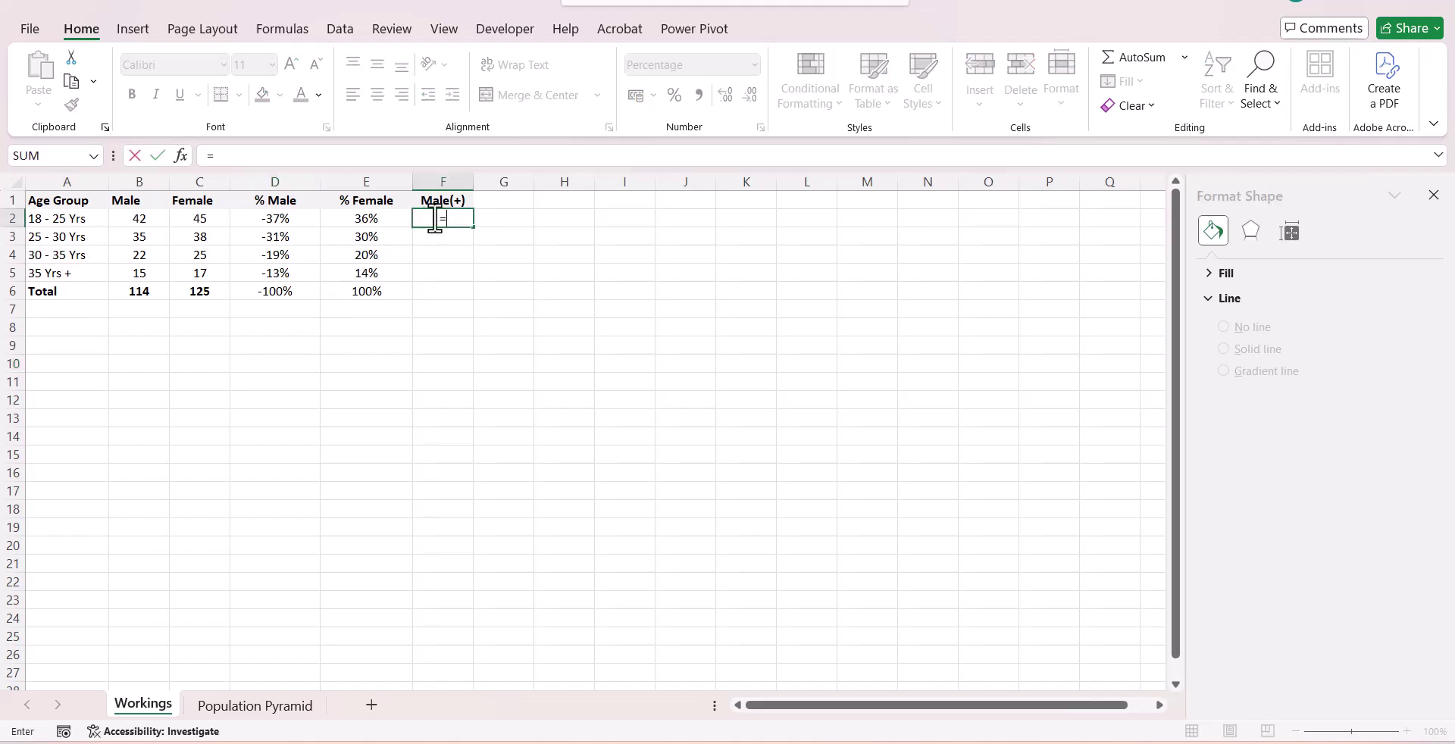
pyautogui.click(287, 219)
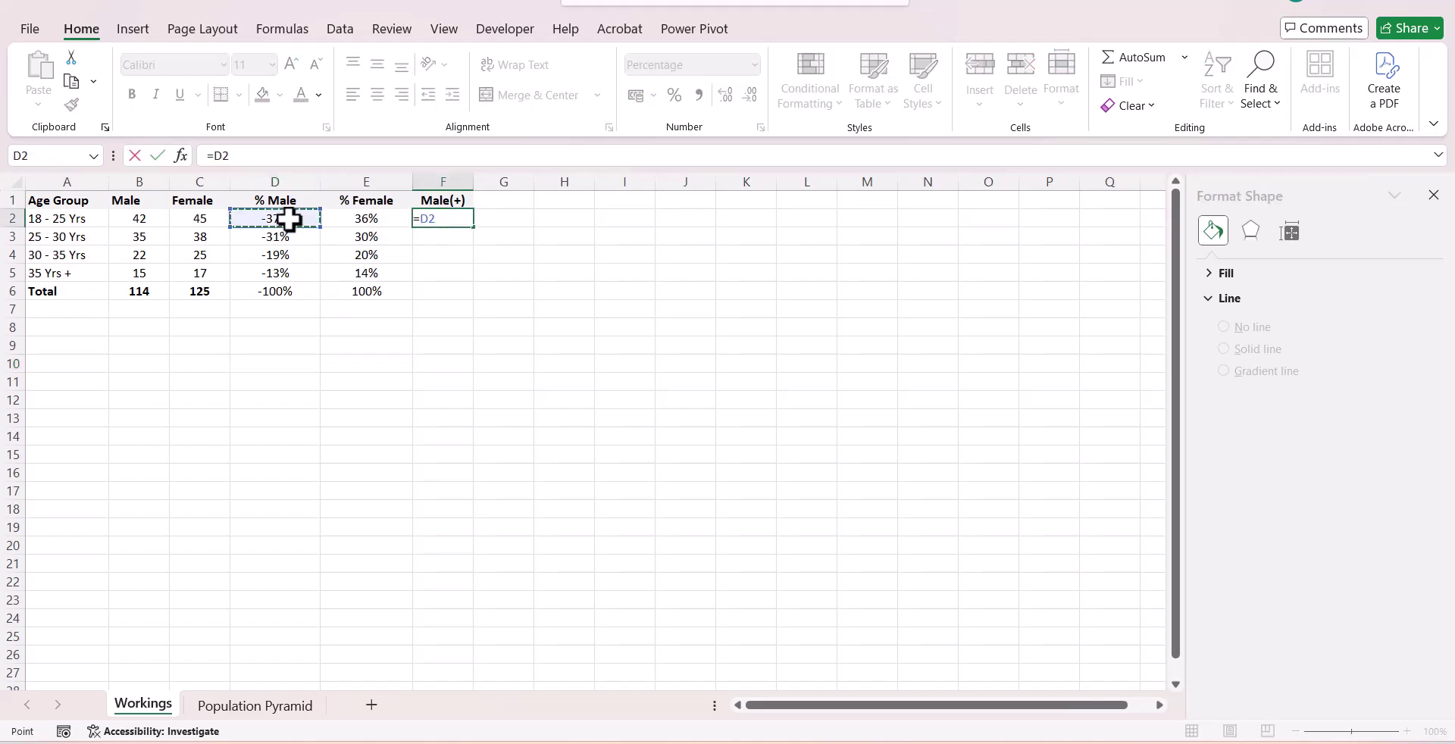
pyautogui.write('*-1')
pyautogui.press('Return')
pyautogui.click(436, 222)
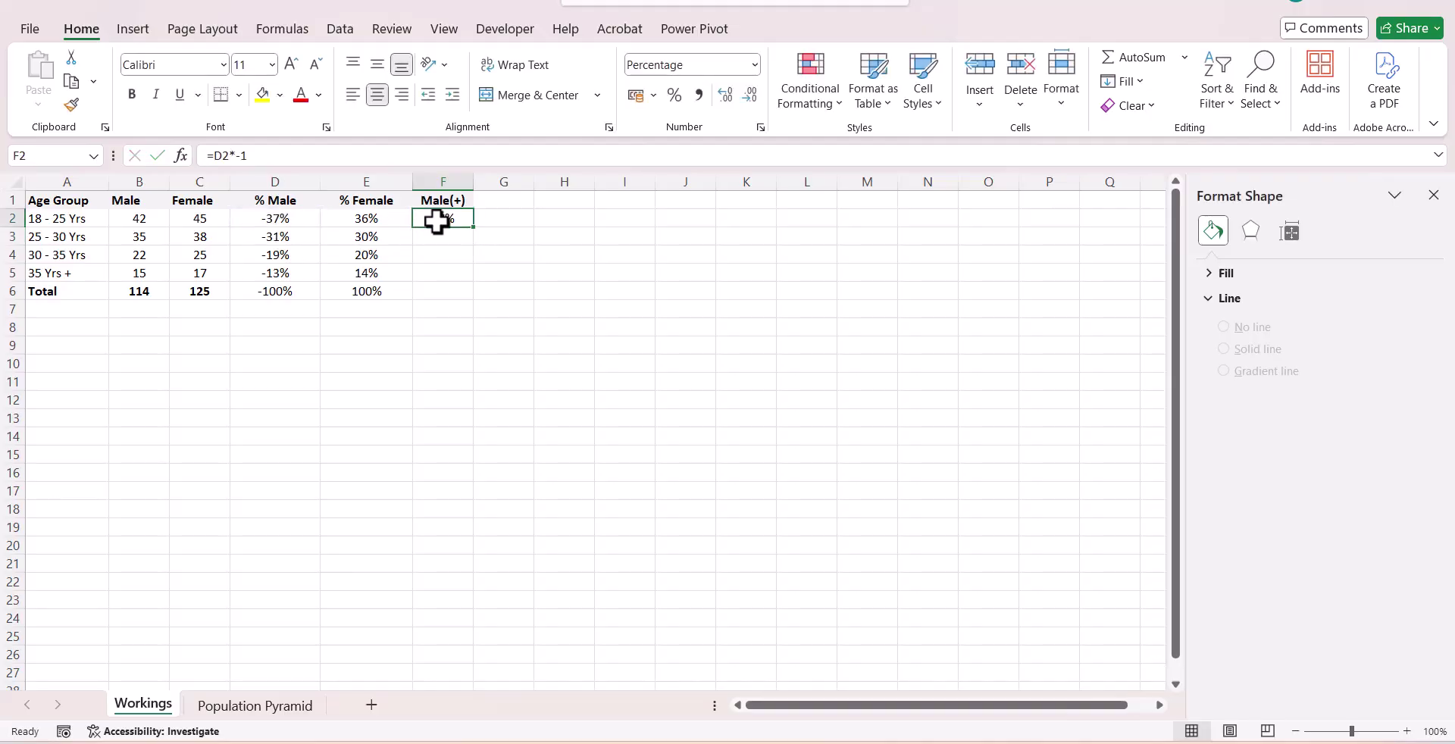
pyautogui.moveTo(474, 225); pyautogui.dragTo(475, 310)
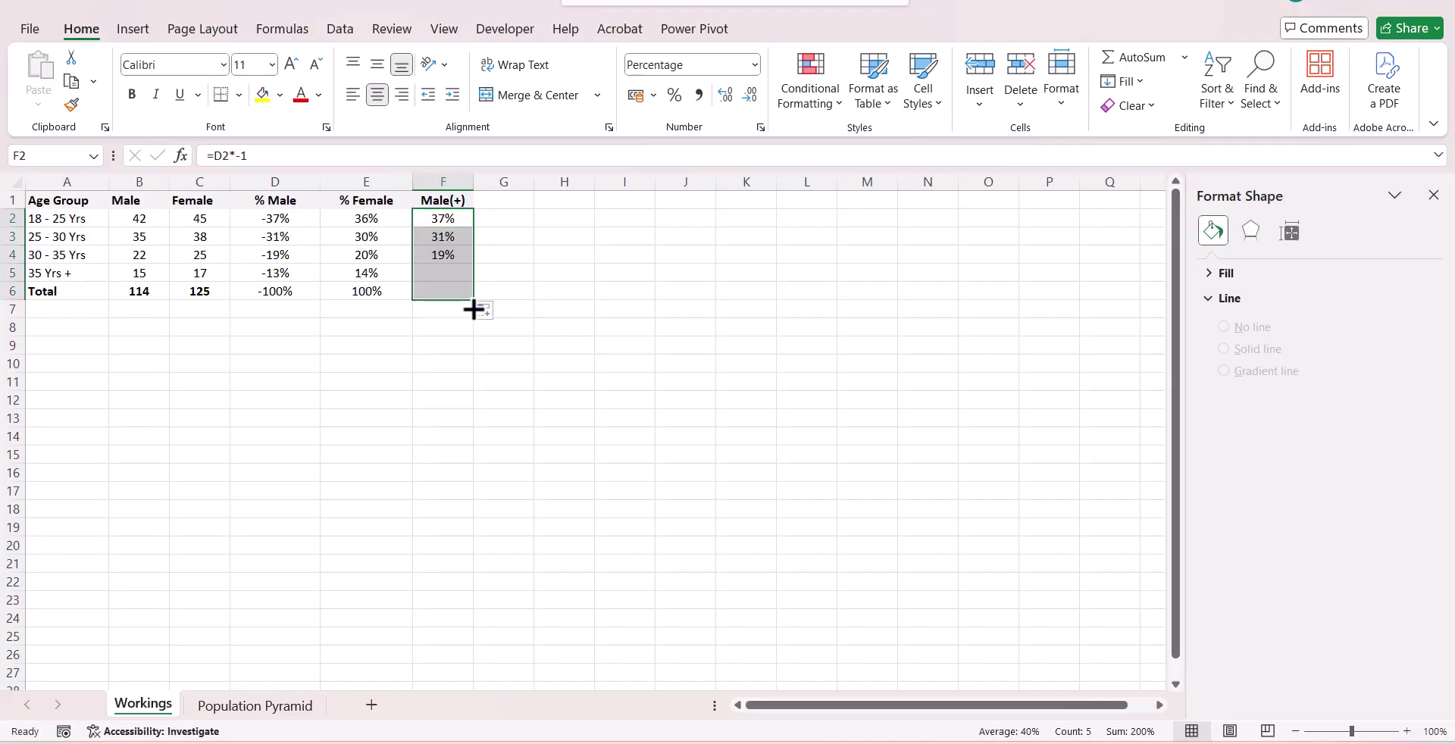
pyautogui.click(567, 278)
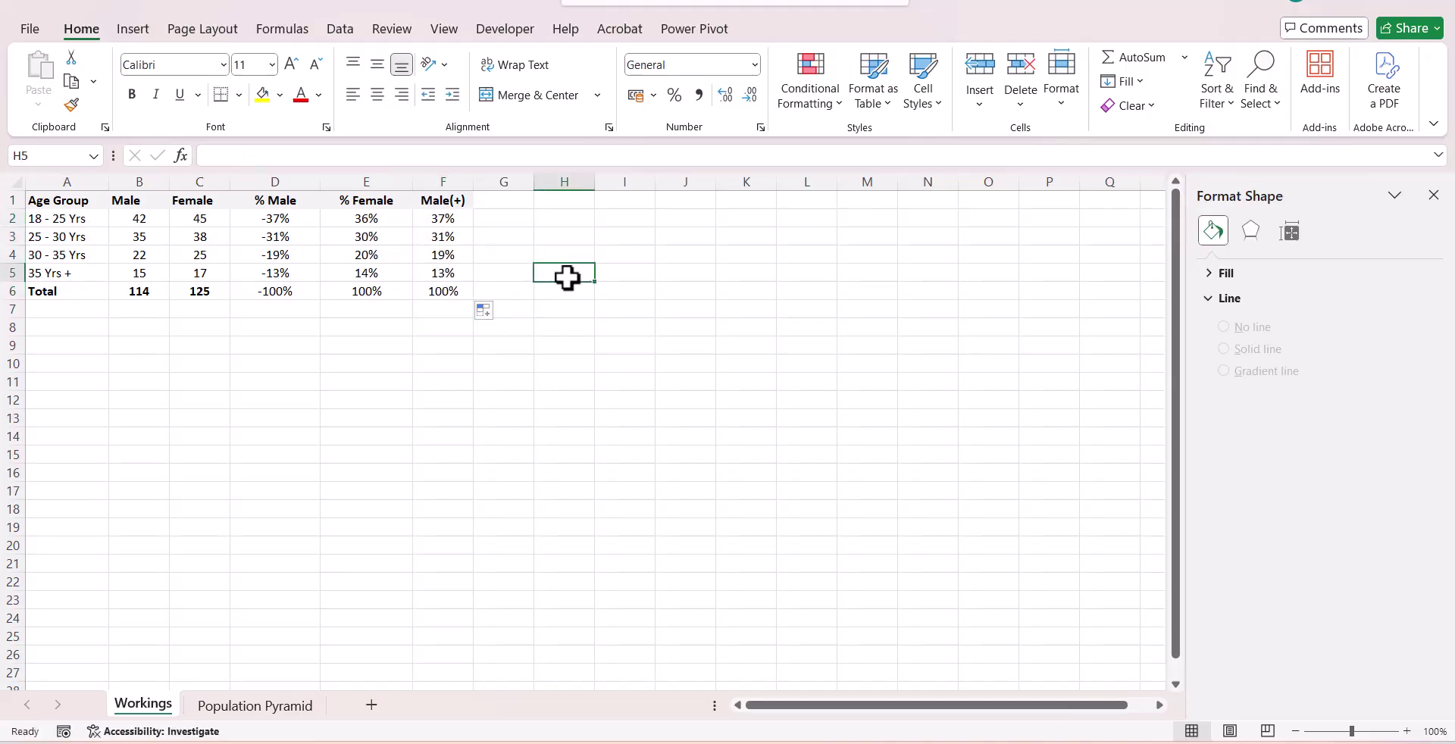
# Highlight the Age Group column A1:A6 and the % Male and % Female columns D1:E6 with yellow fill.
pyautogui.moveTo(76, 202); pyautogui.dragTo(78, 288)
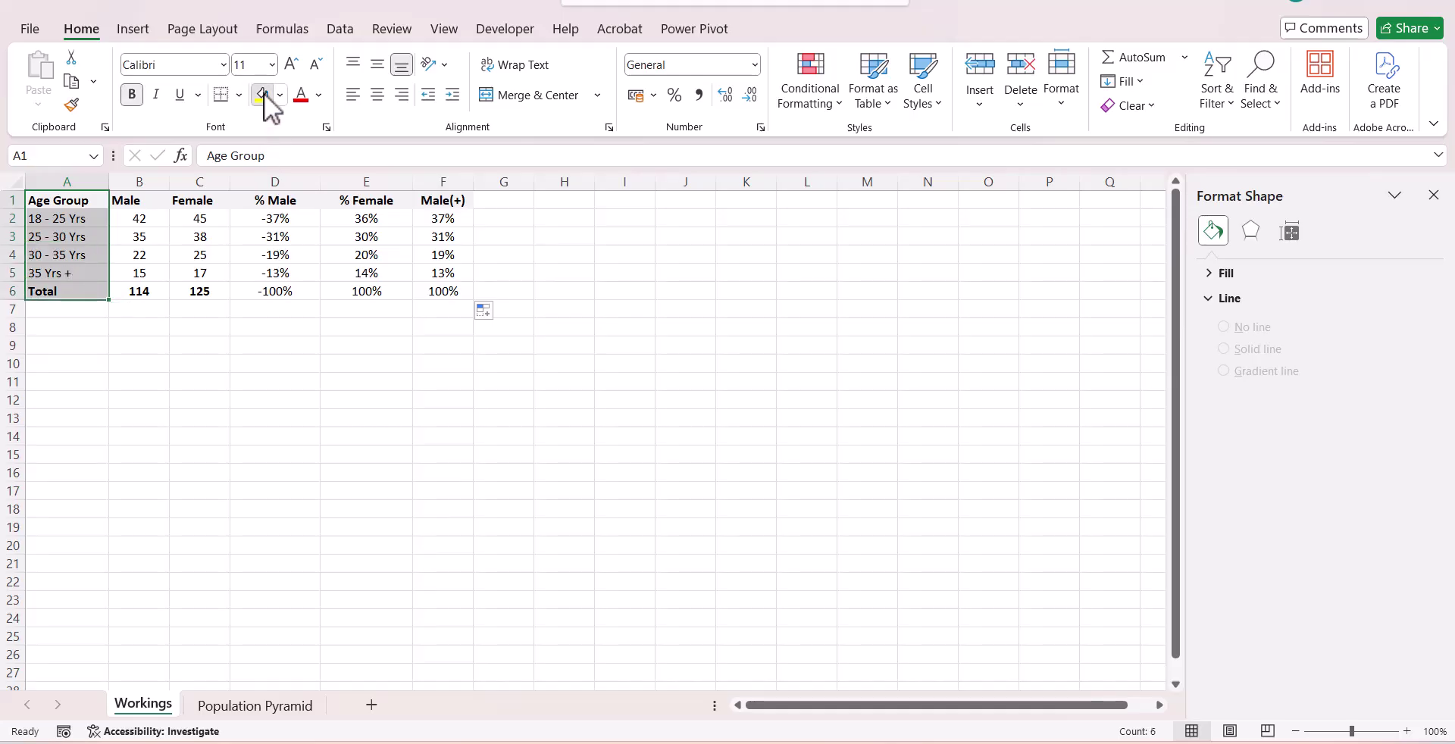
pyautogui.click(263, 94)
pyautogui.moveTo(277, 203); pyautogui.dragTo(356, 292)
pyautogui.click(263, 94)
pyautogui.click(610, 324)
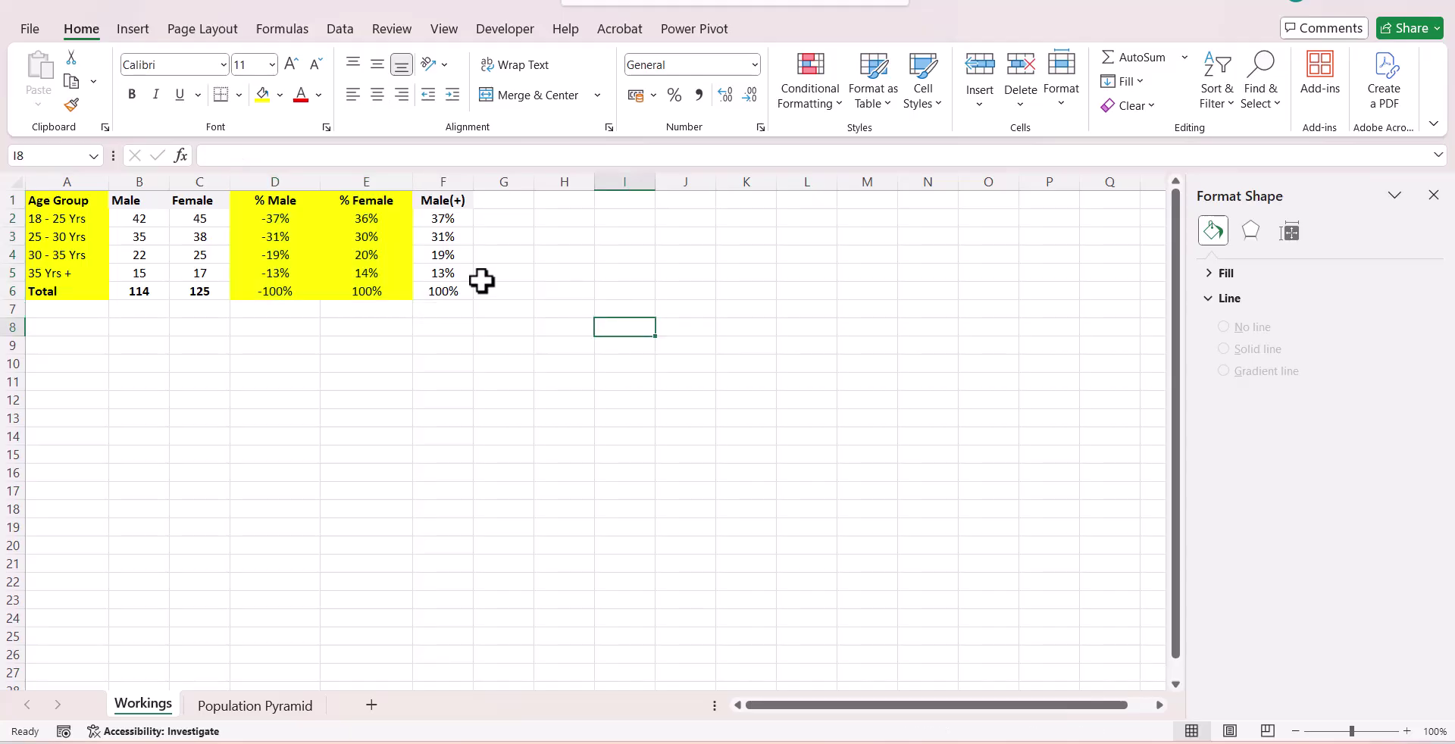
# Insert a 2-D clustered bar chart from A1:A5 and D1:E5, and place it beside the data table.
pyautogui.click(66, 199)
pyautogui.moveTo(66, 199); pyautogui.dragTo(63, 257)
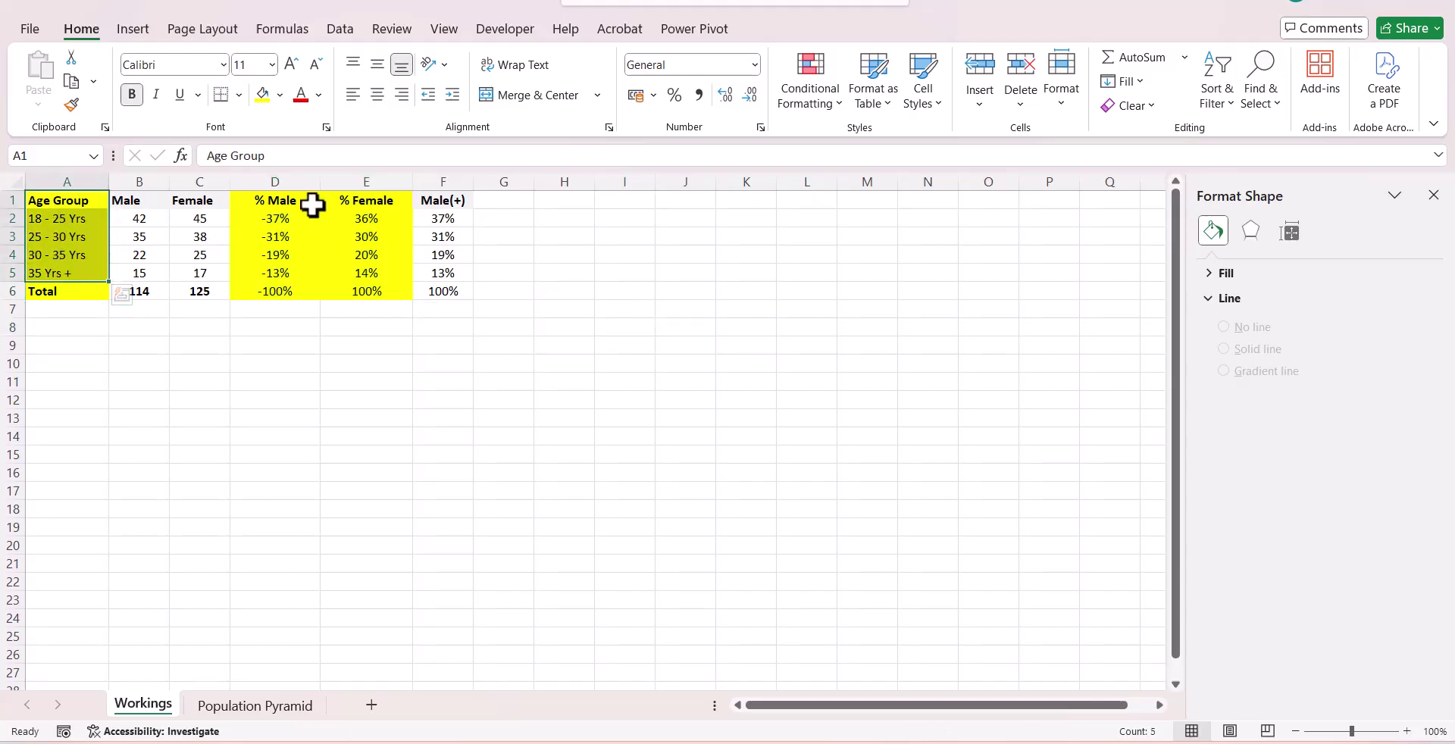
pyautogui.keyDown('ctrl'); pyautogui.moveTo(303, 202); pyautogui.dragTo(367, 270); pyautogui.keyUp('ctrl')
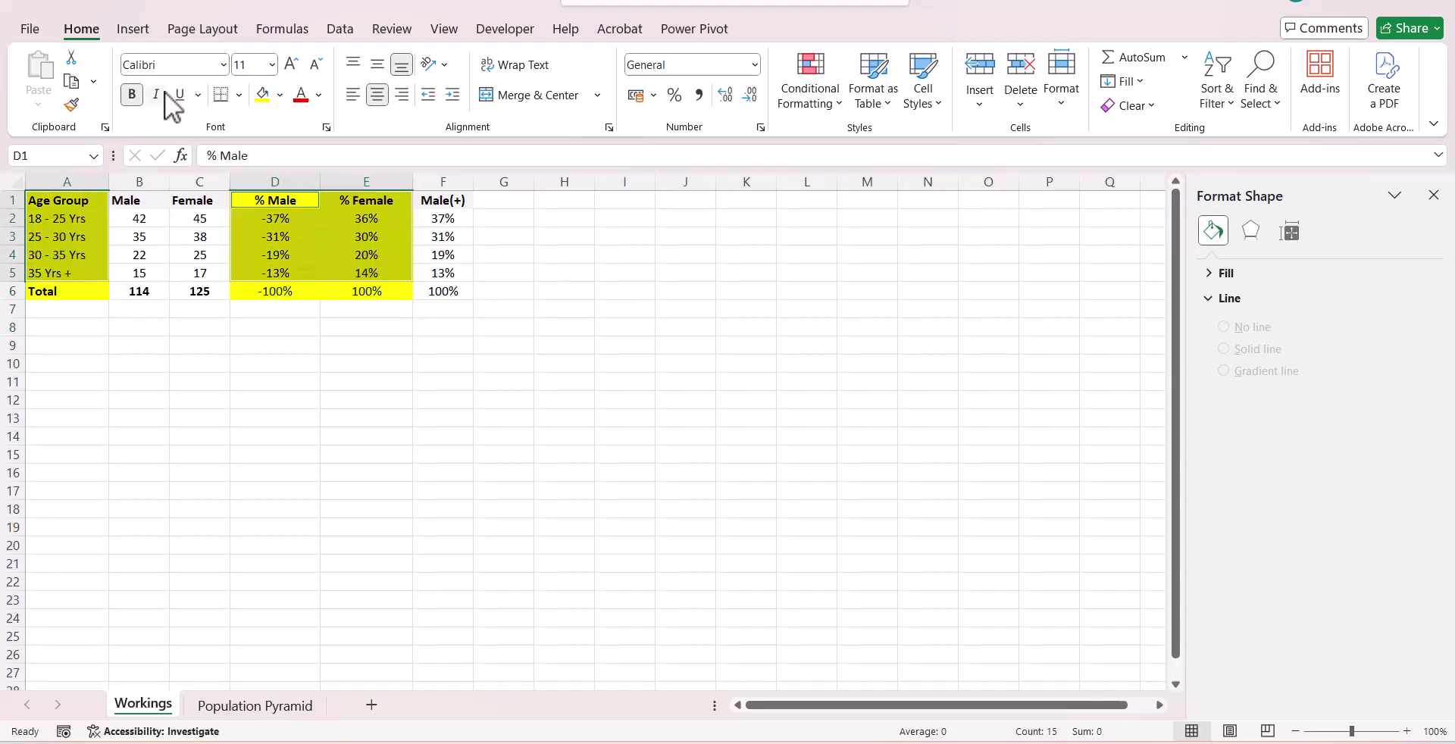
pyautogui.click(145, 34)
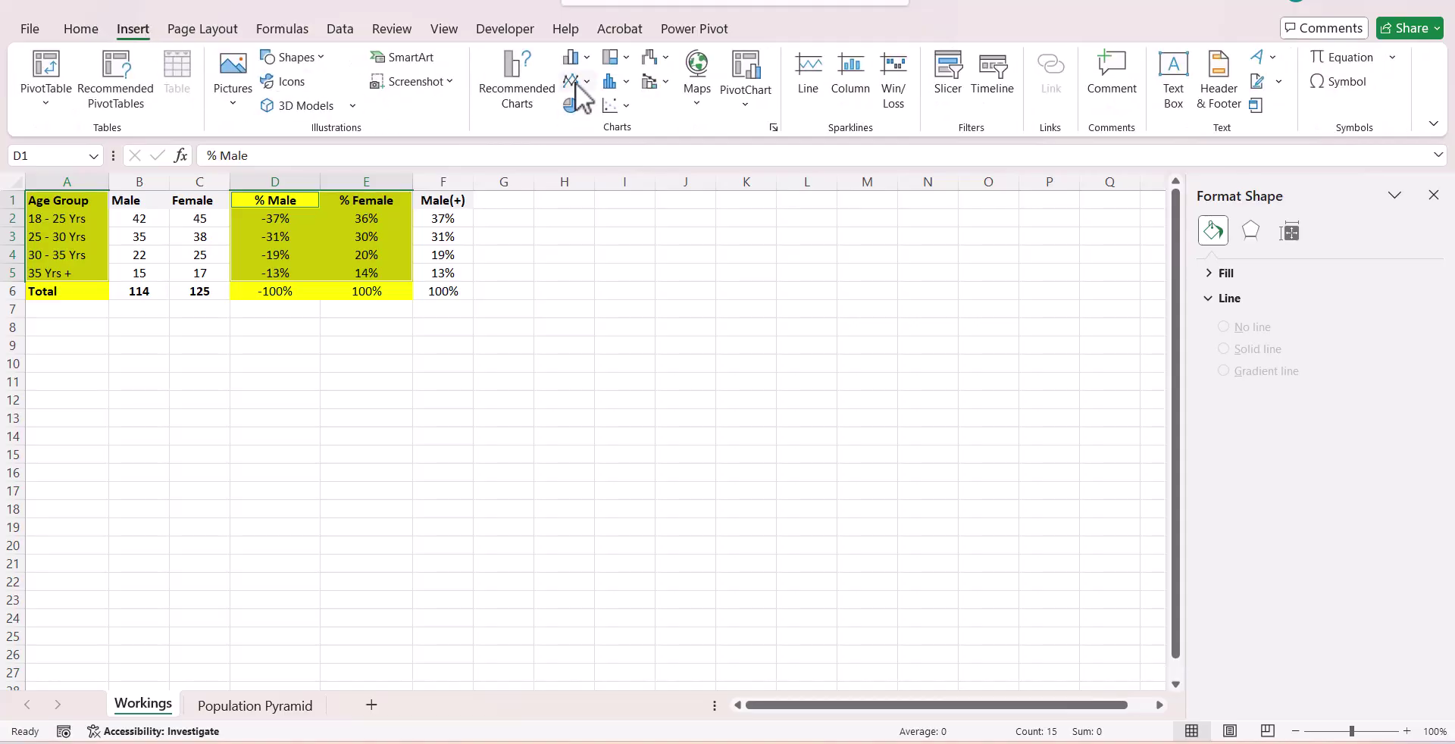
pyautogui.click(585, 56)
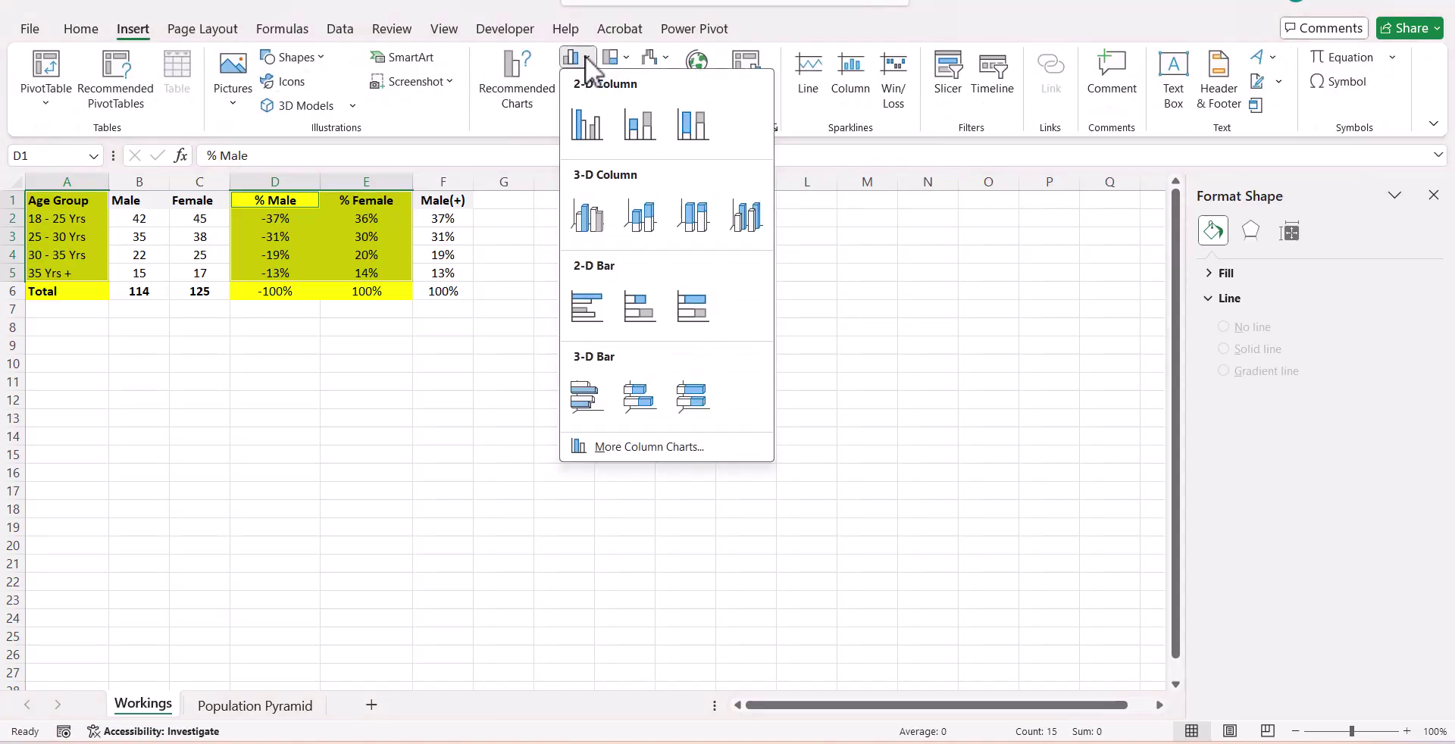
pyautogui.click(592, 303)
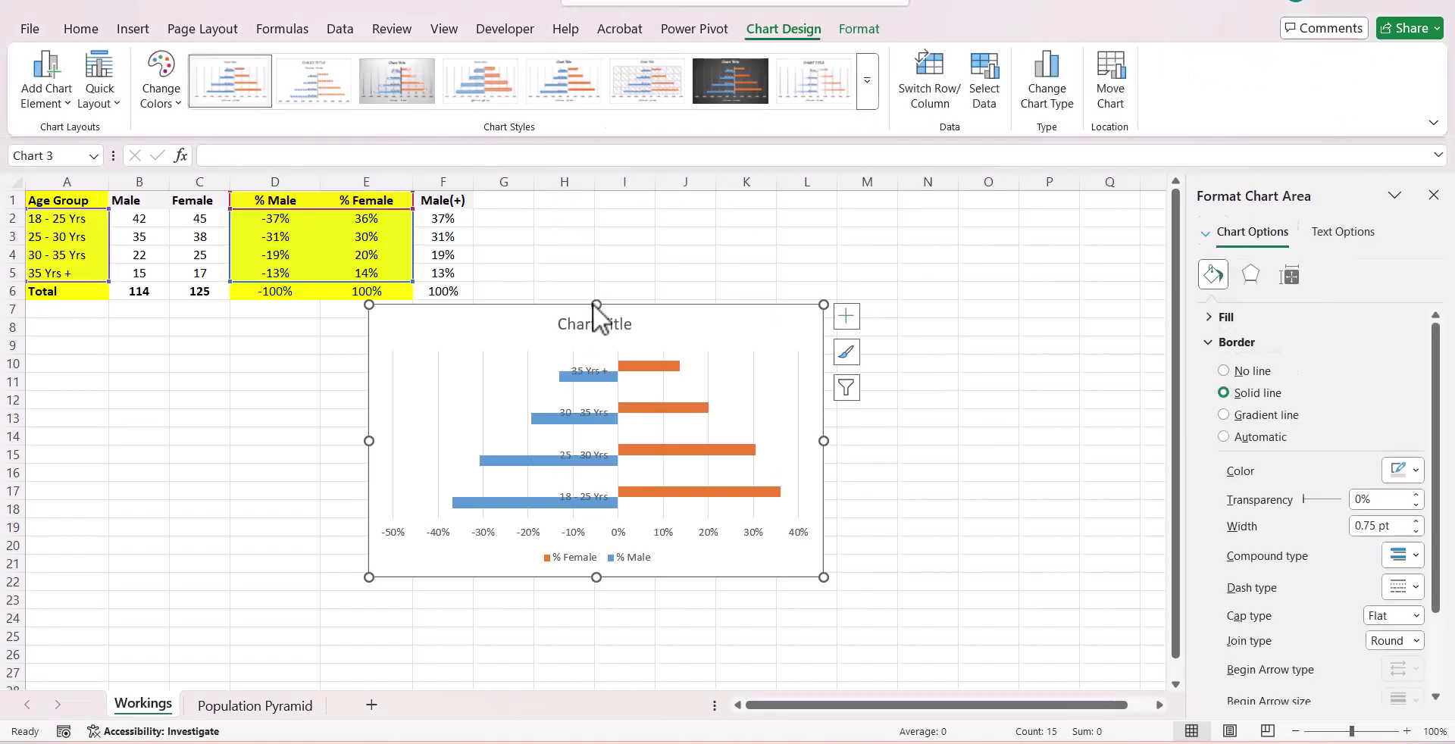
pyautogui.moveTo(593, 307); pyautogui.dragTo(718, 217)
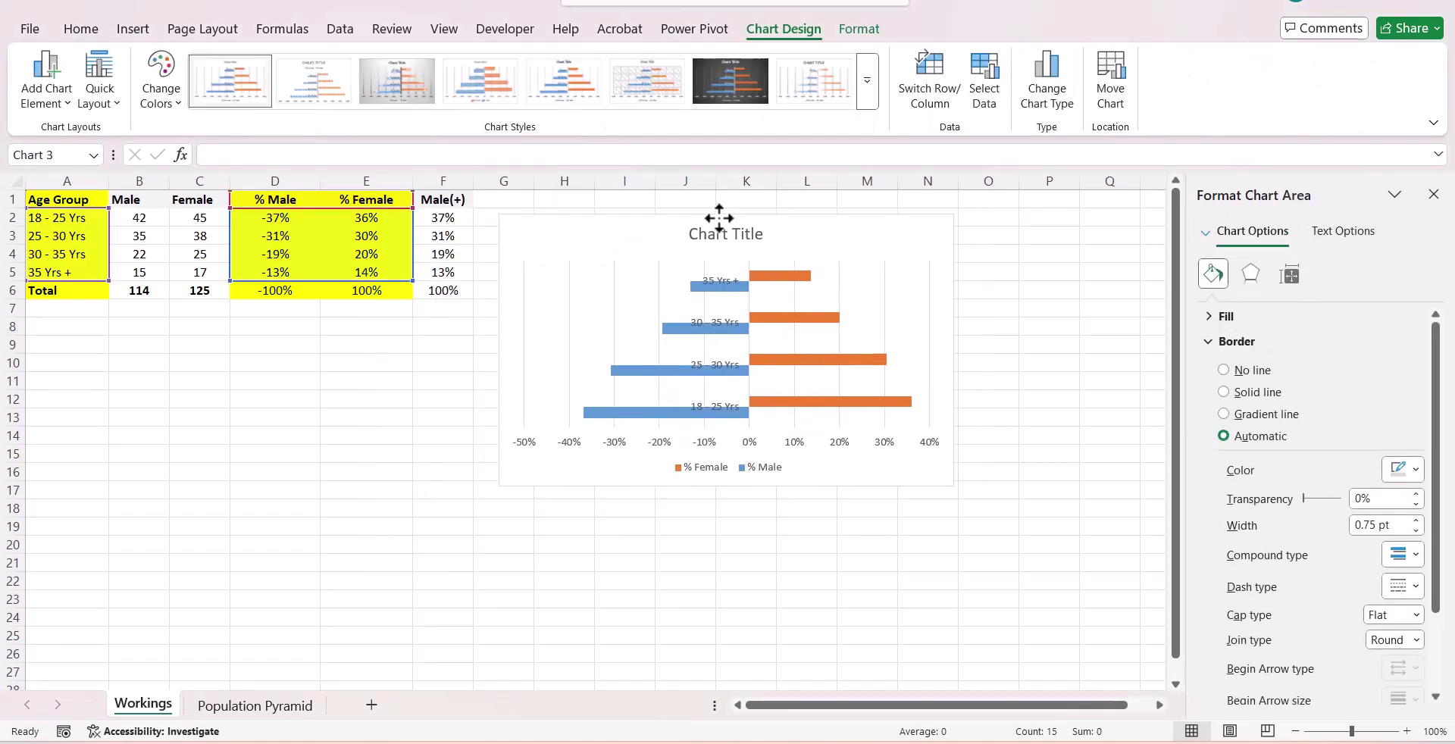
# Remove the vertical gridlines, the horizontal percentage axis and the title from the bar chart.
pyautogui.click(613, 291)
pyautogui.press('Delete')
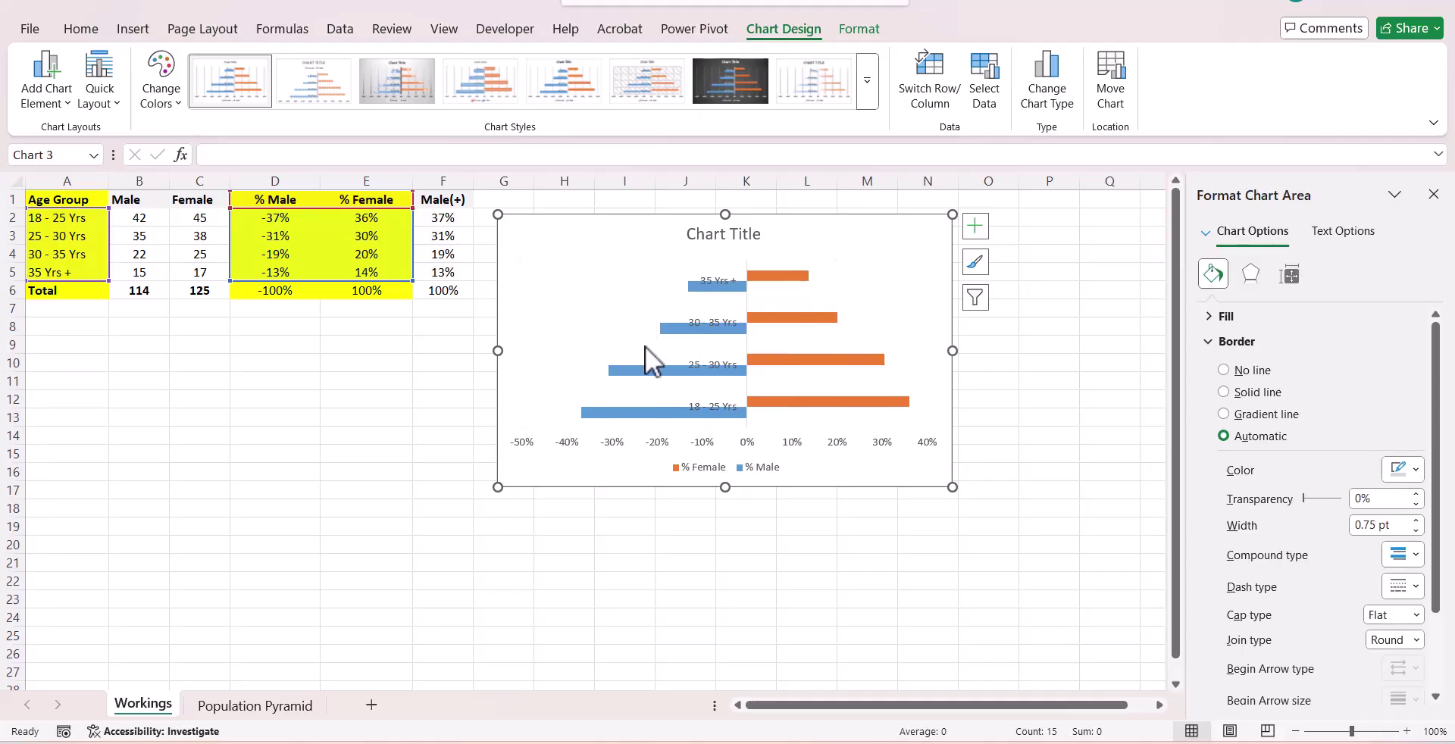
pyautogui.click(664, 445)
pyautogui.press('Delete')
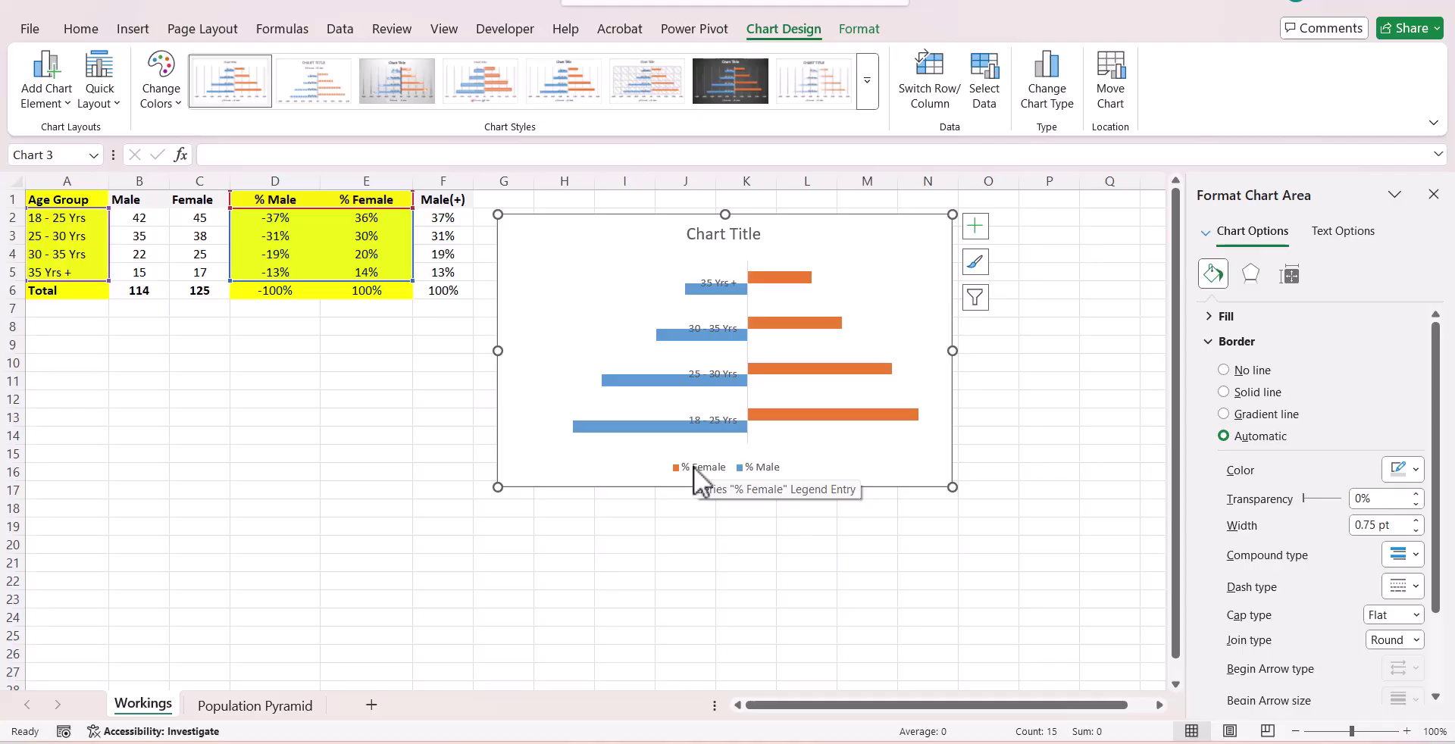
pyautogui.click(706, 239)
pyautogui.press('Delete')
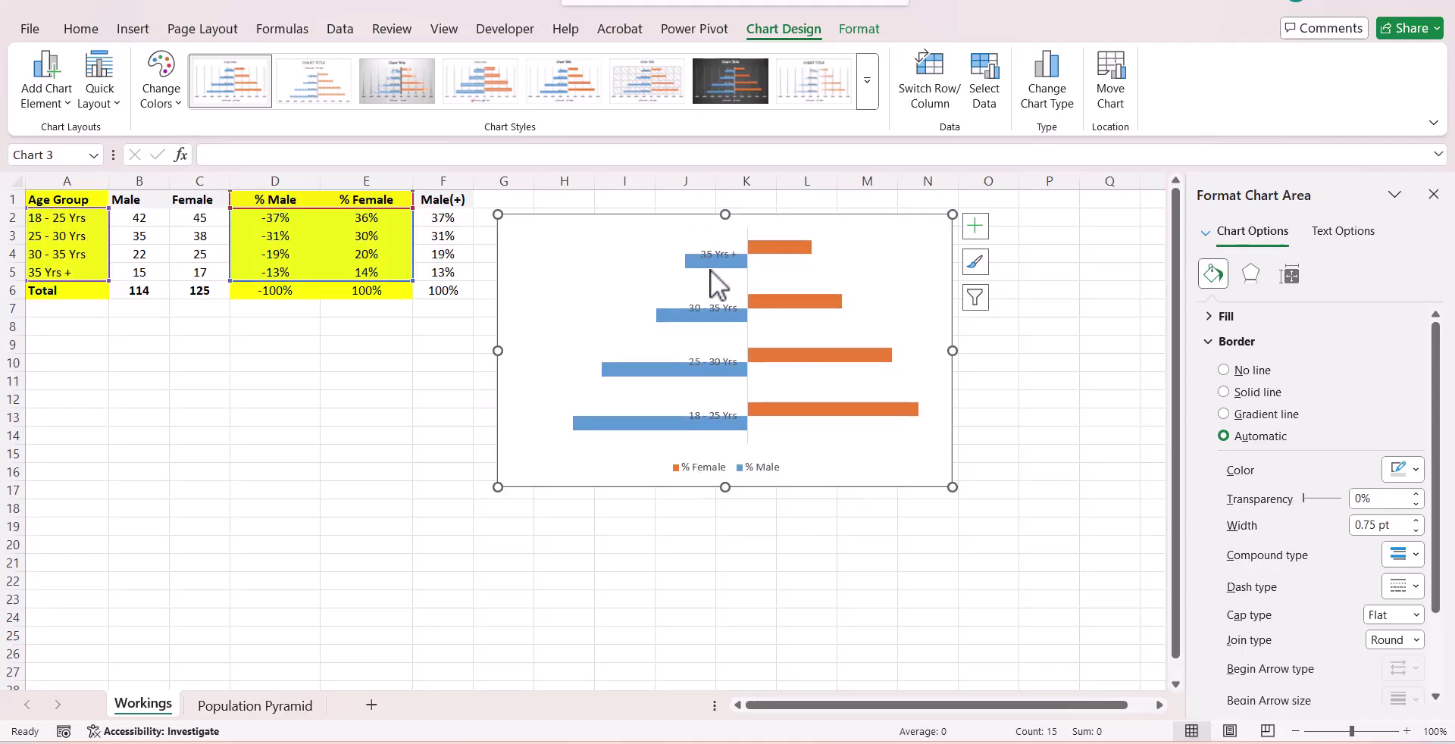
# Format the chart's vertical category axis to show the age-group categories in reverse order.
pyautogui.click(715, 255)
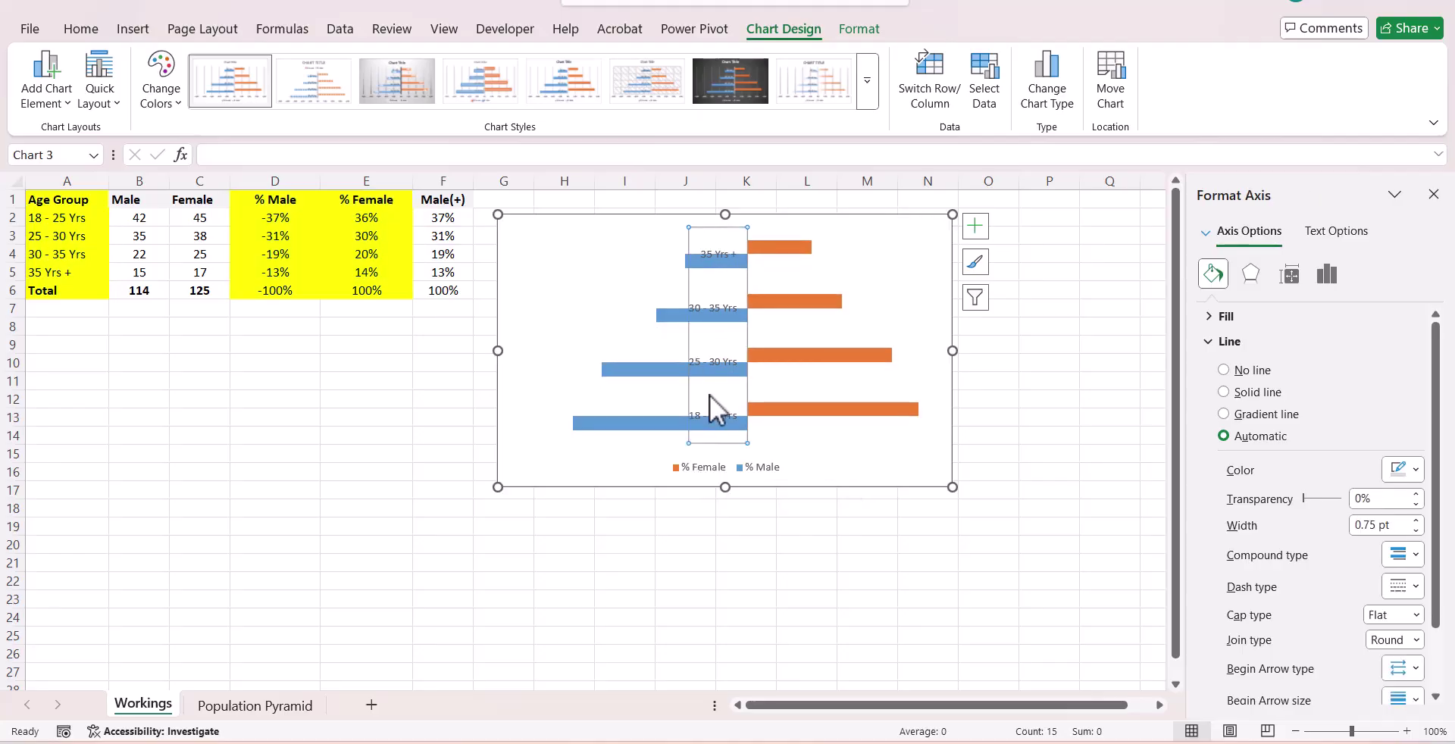
pyautogui.moveTo(721, 268)
pyautogui.moveTo(715, 428)
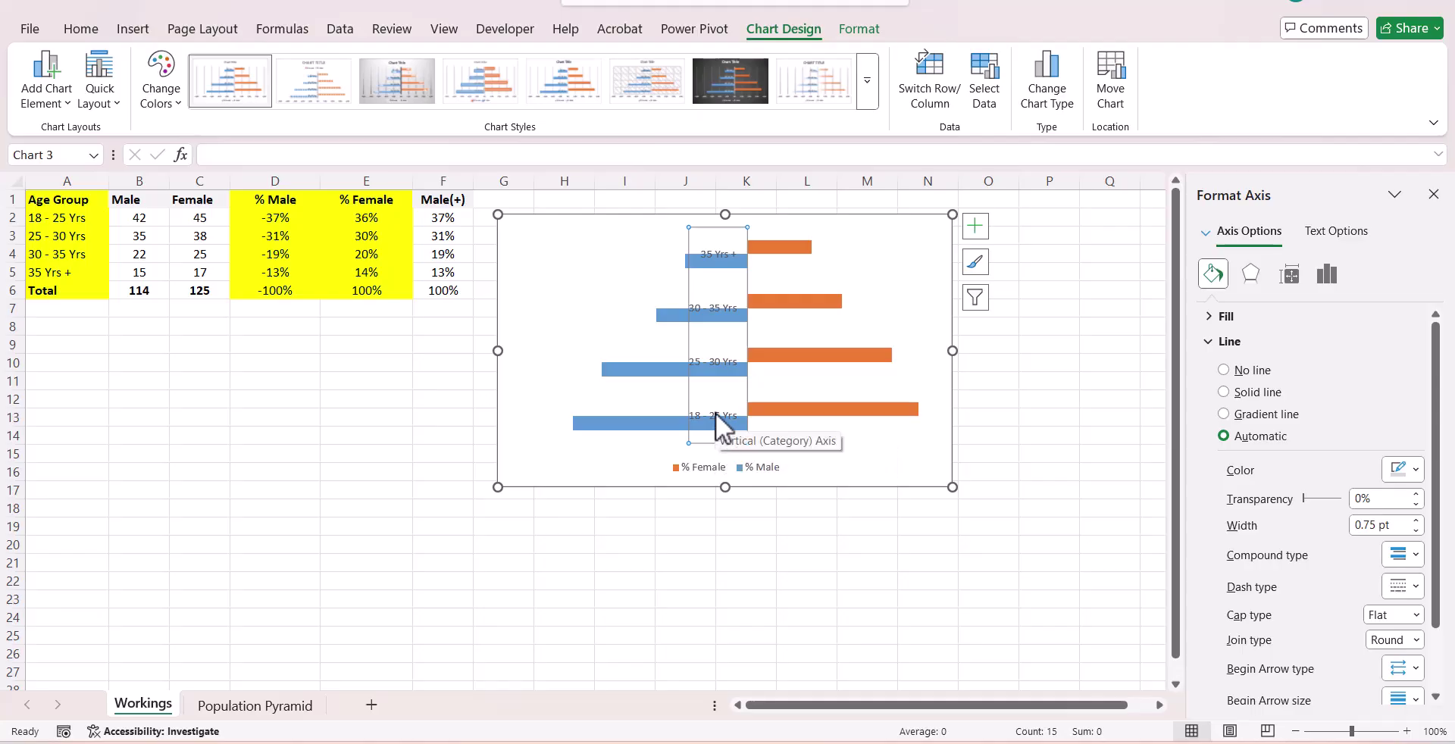
pyautogui.rightClick(716, 412)
pyautogui.click(821, 679)
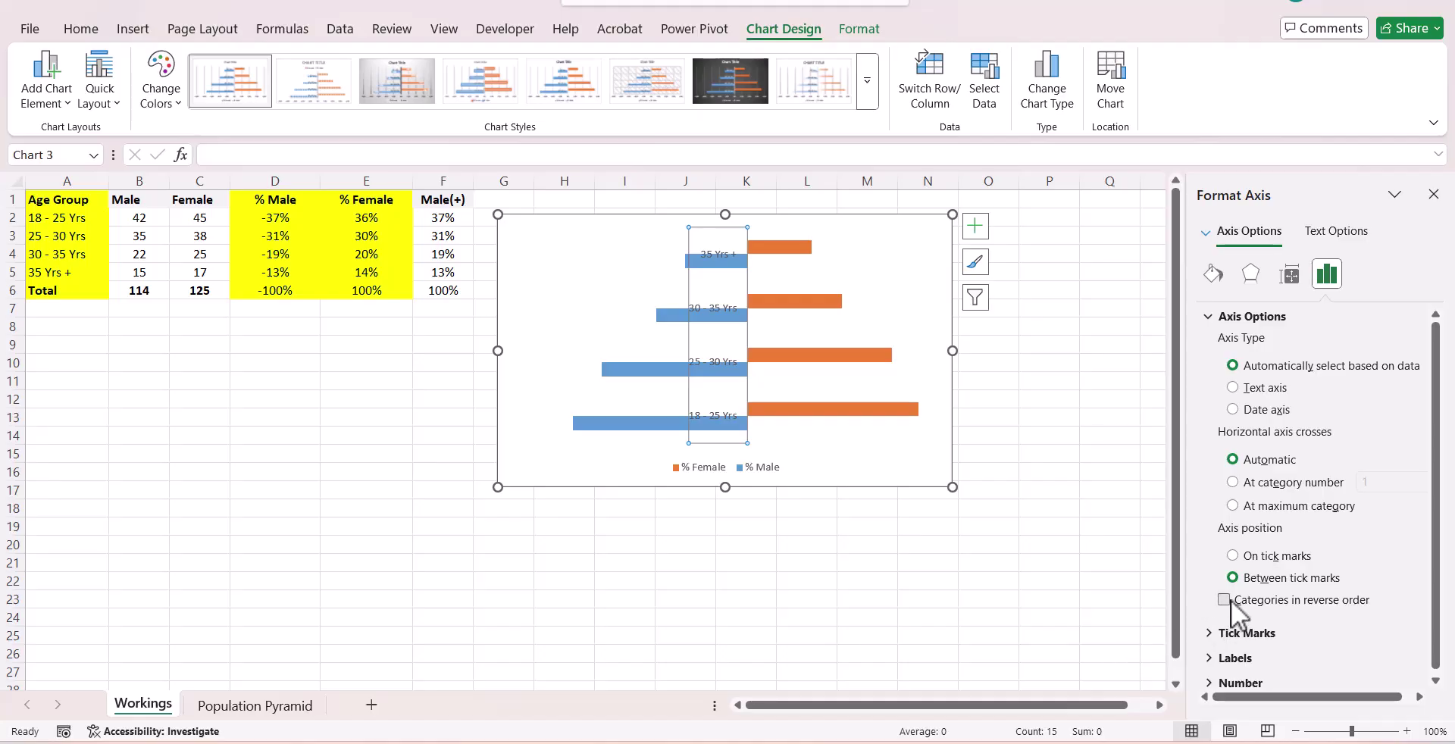
pyautogui.click(1225, 599)
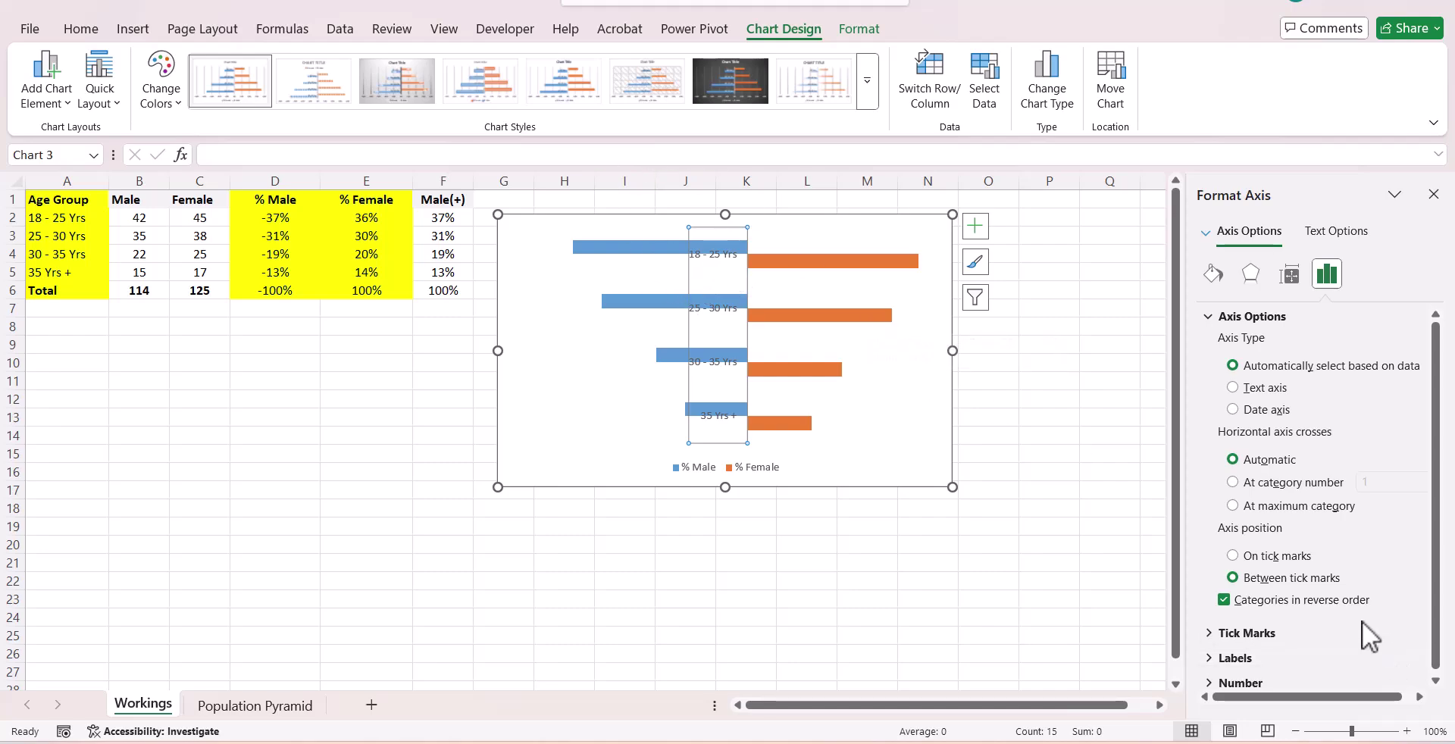
# Set the label position of the vertical category axis to Low.
pyautogui.scroll(-1, 1362, 622)
pyautogui.click(1264, 653)
pyautogui.scroll(-3, 1329, 651)
pyautogui.click(1367, 647)
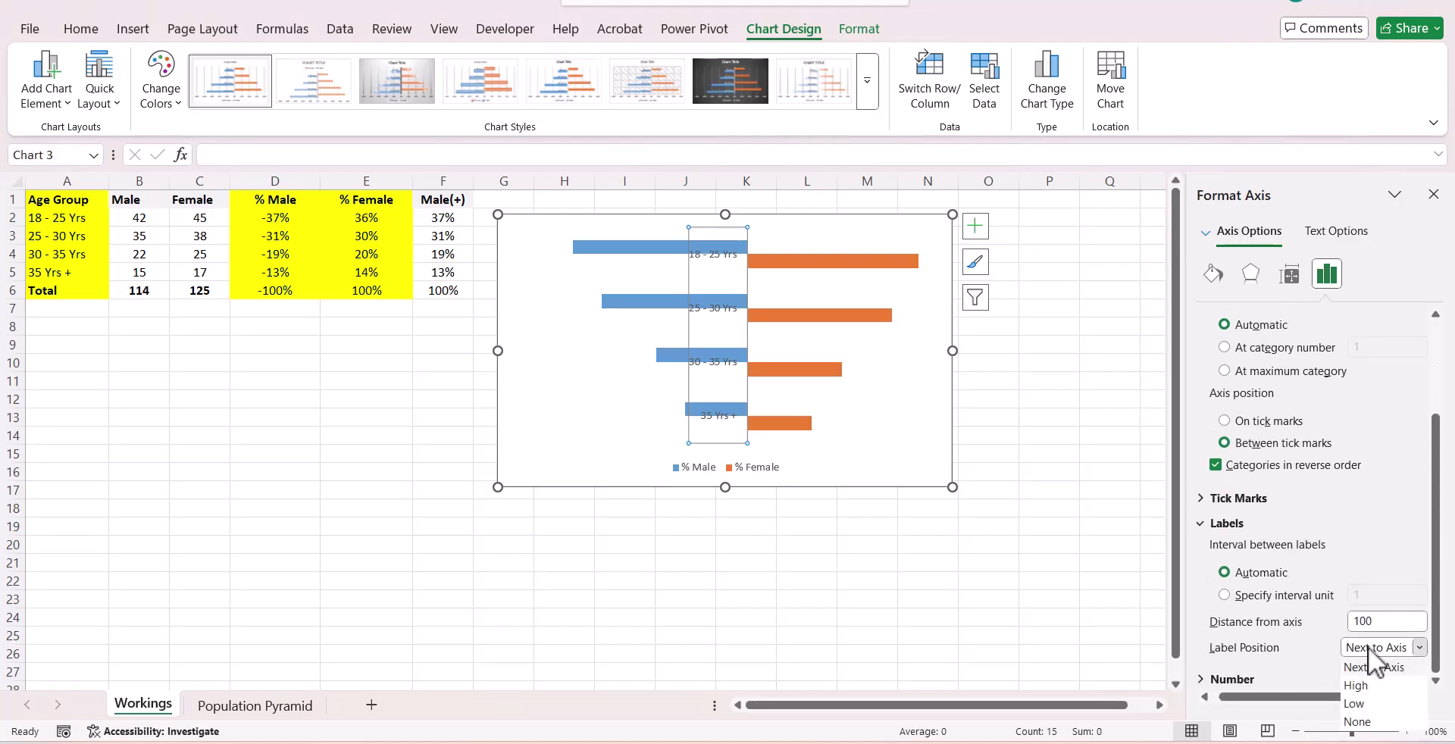
pyautogui.click(1382, 704)
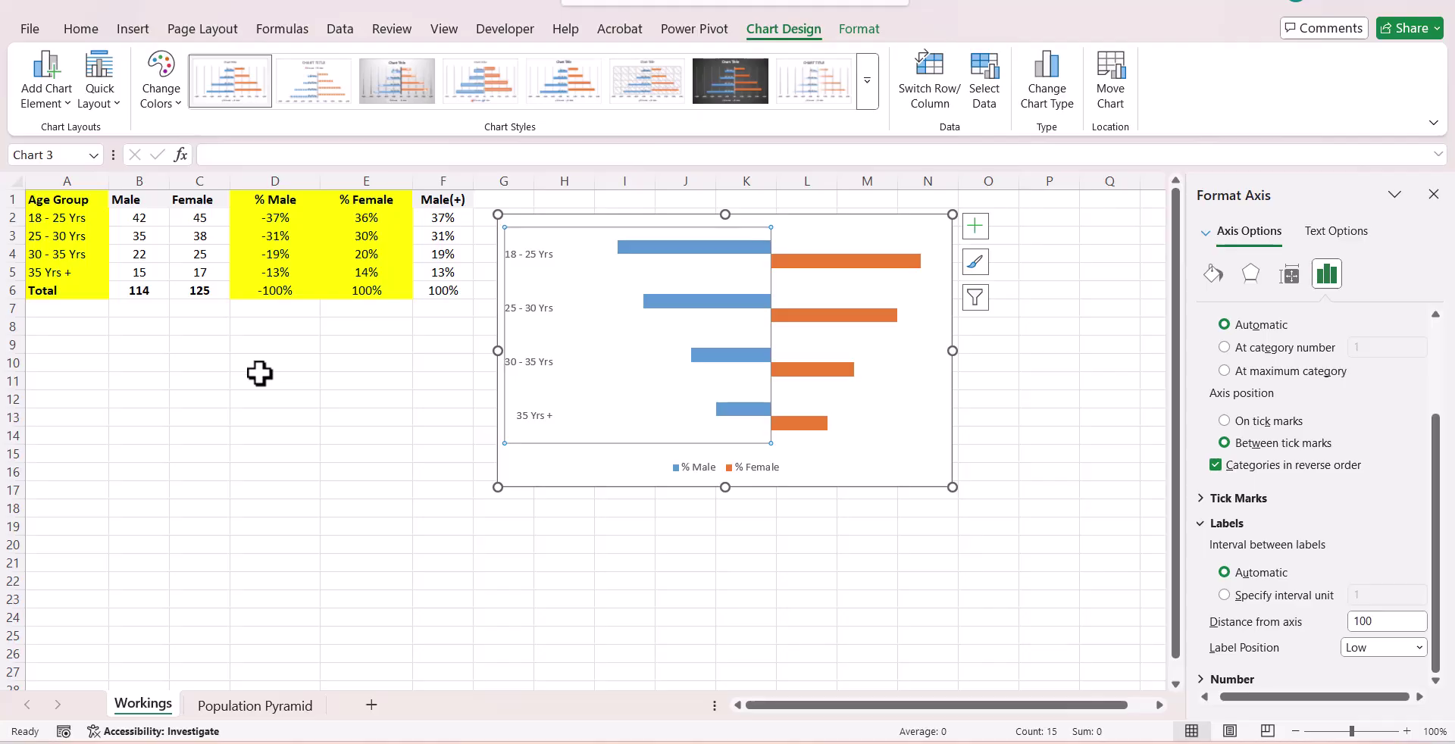
# Format the age-group axis labels as bold black text at font size 16.
pyautogui.click(75, 27)
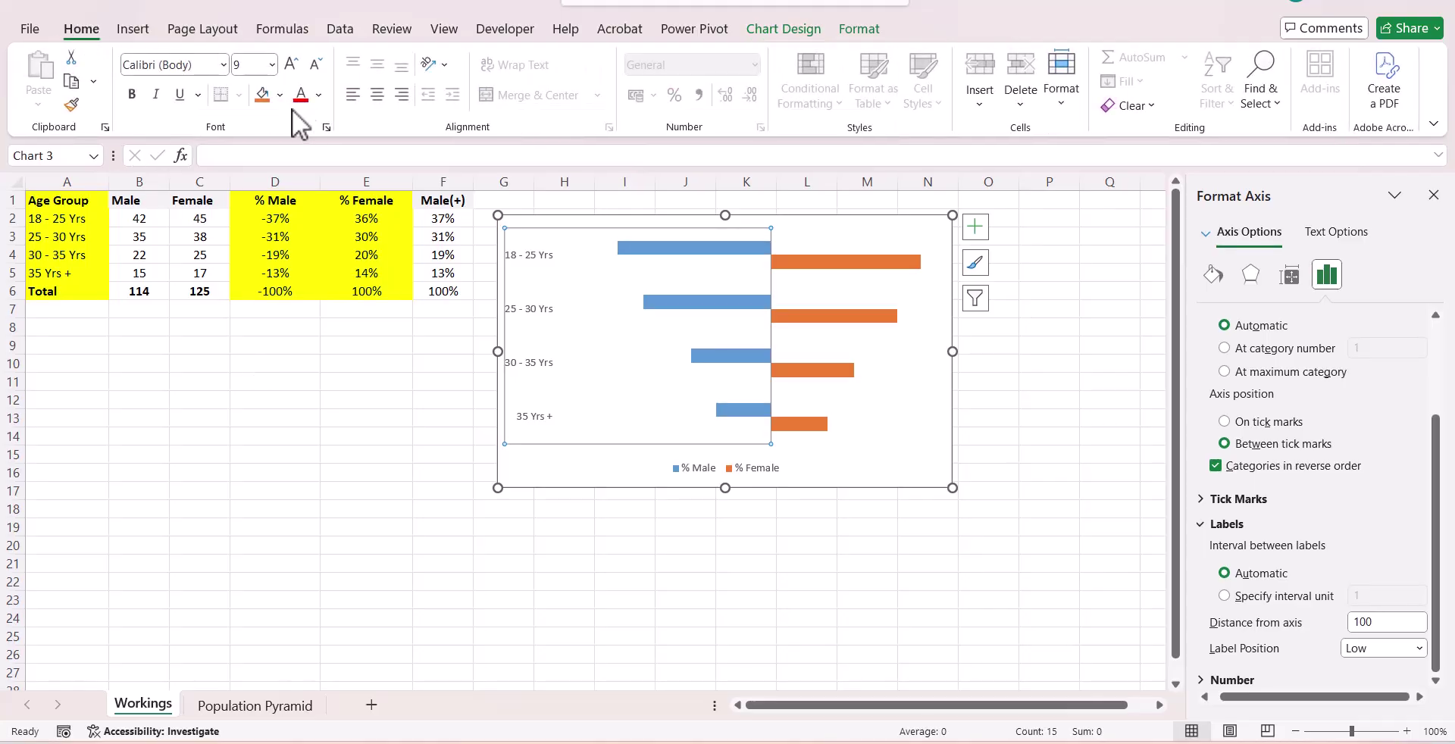
pyautogui.click(134, 94)
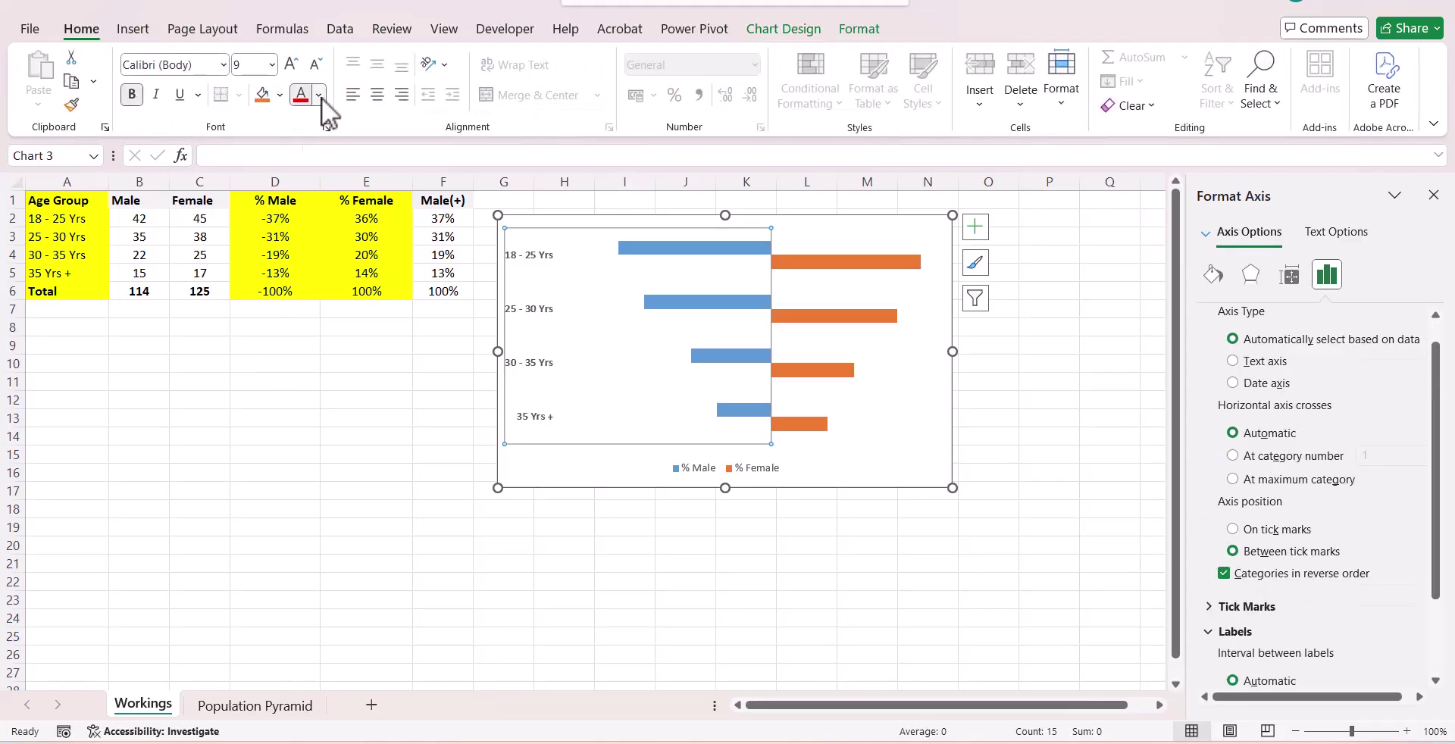
pyautogui.click(319, 95)
pyautogui.click(312, 161)
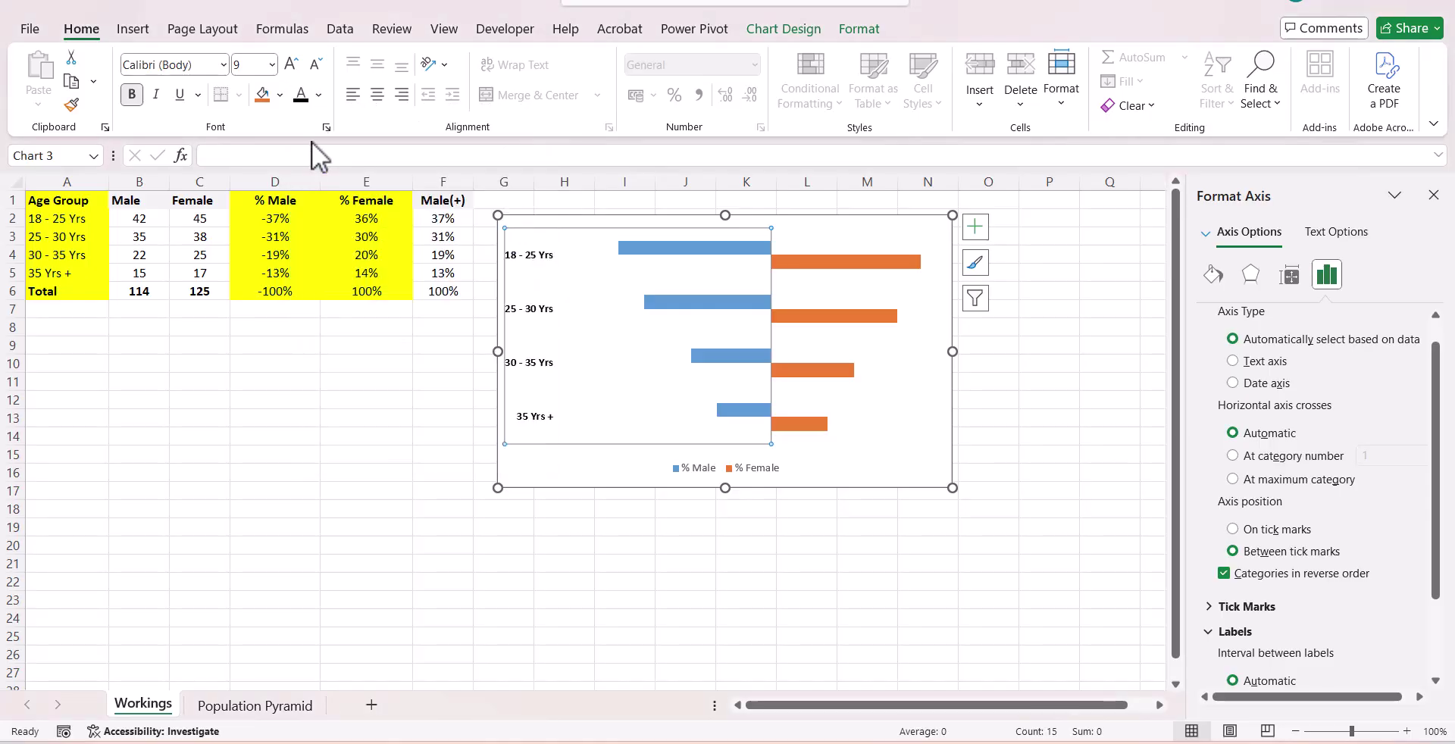
pyautogui.click(271, 65)
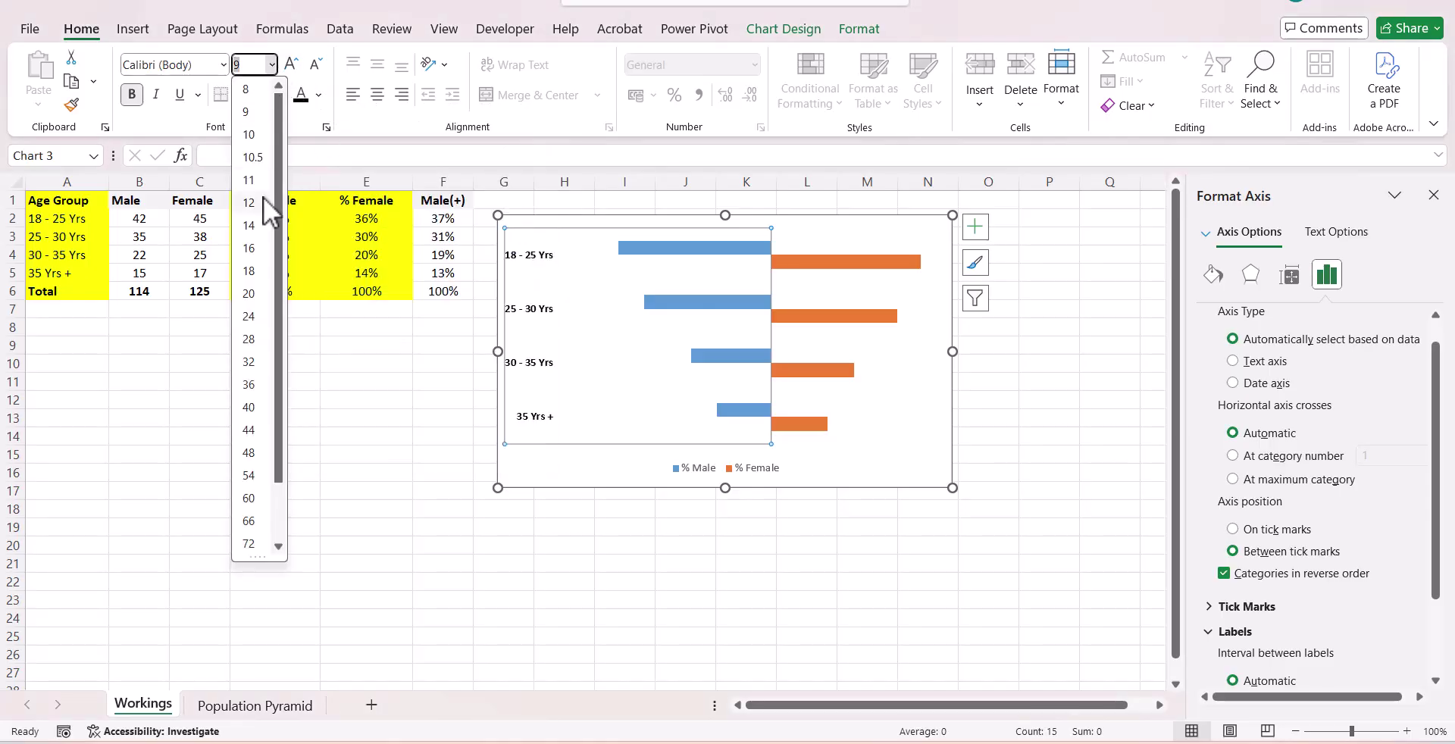
pyautogui.click(248, 248)
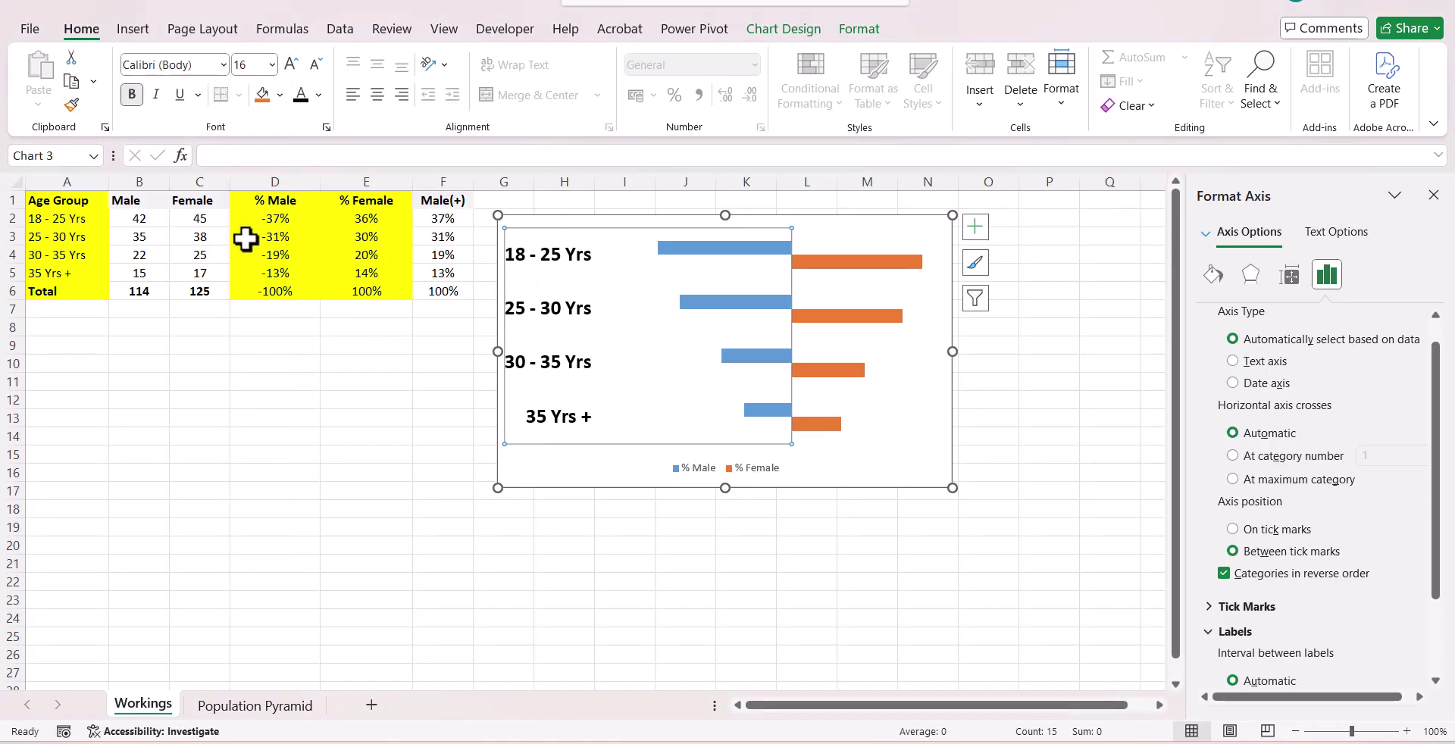
pyautogui.click(861, 528)
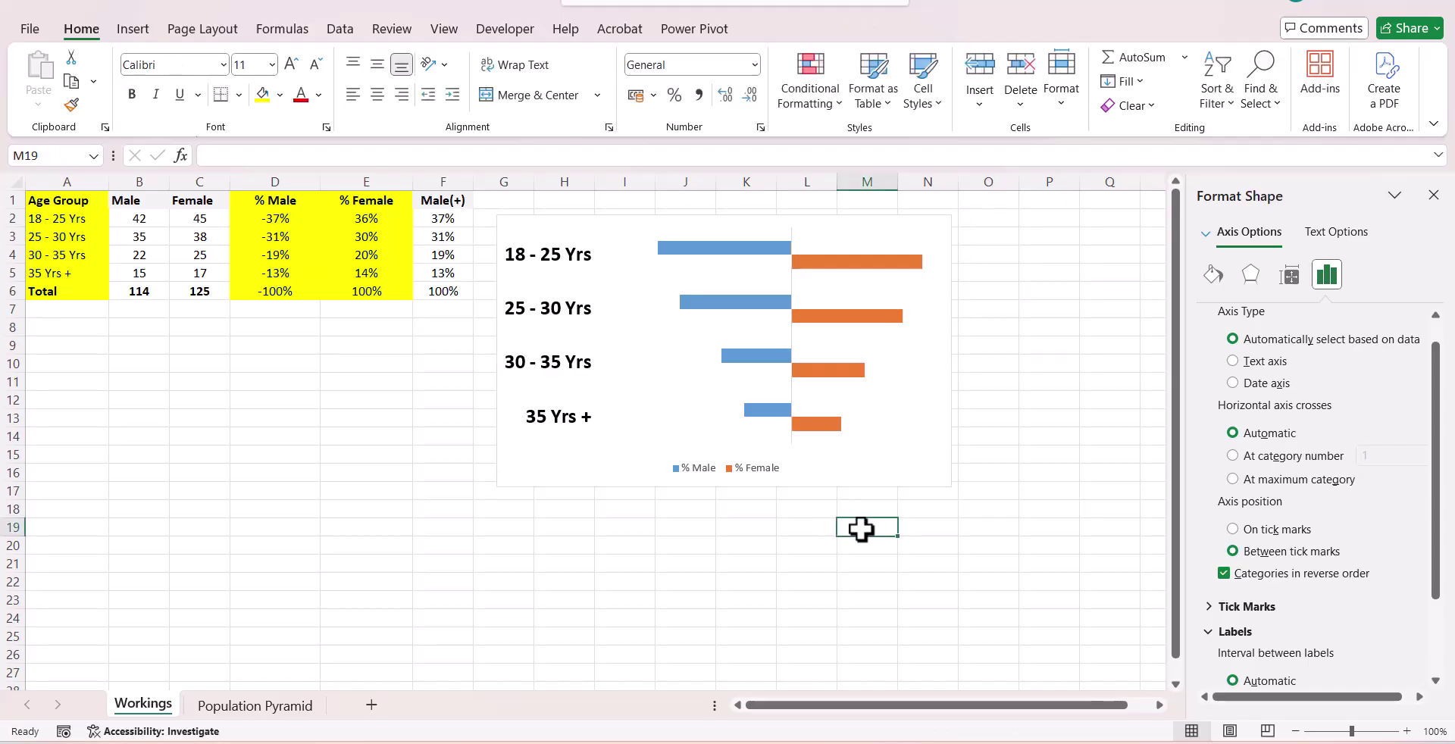
# Set the chart bars' series overlap to 100% and gap width to 0%.
pyautogui.click(746, 245)
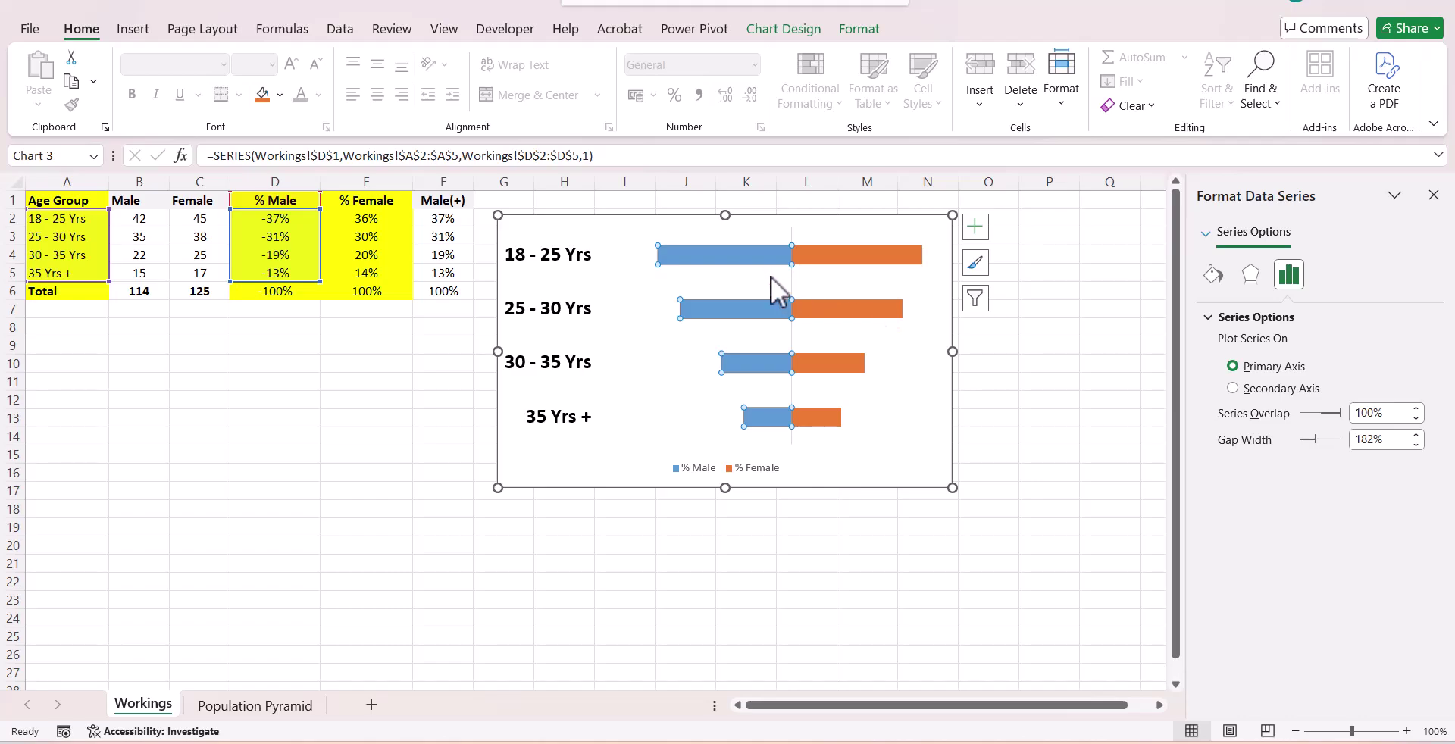
pyautogui.moveTo(902, 261)
pyautogui.moveTo(1320, 441); pyautogui.dragTo(1296, 444)
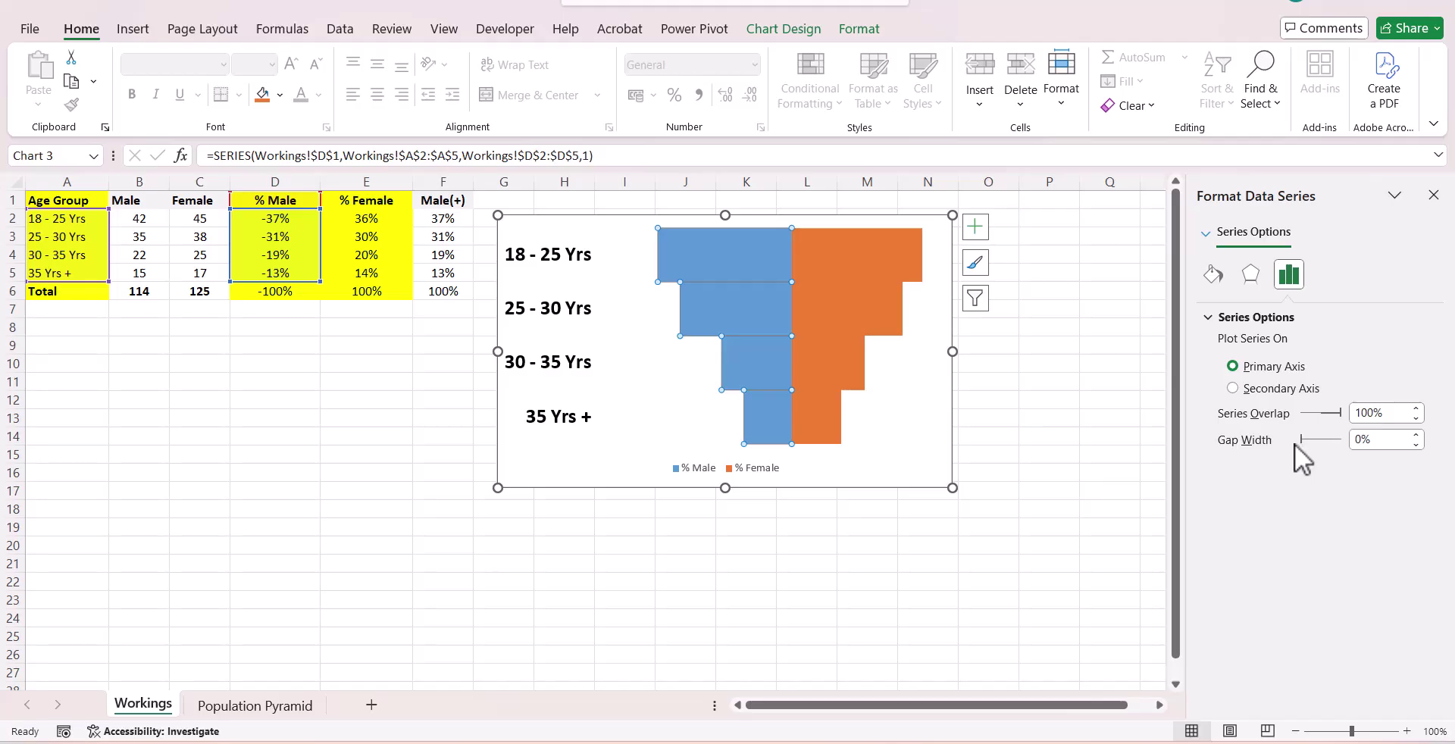
pyautogui.click(1055, 500)
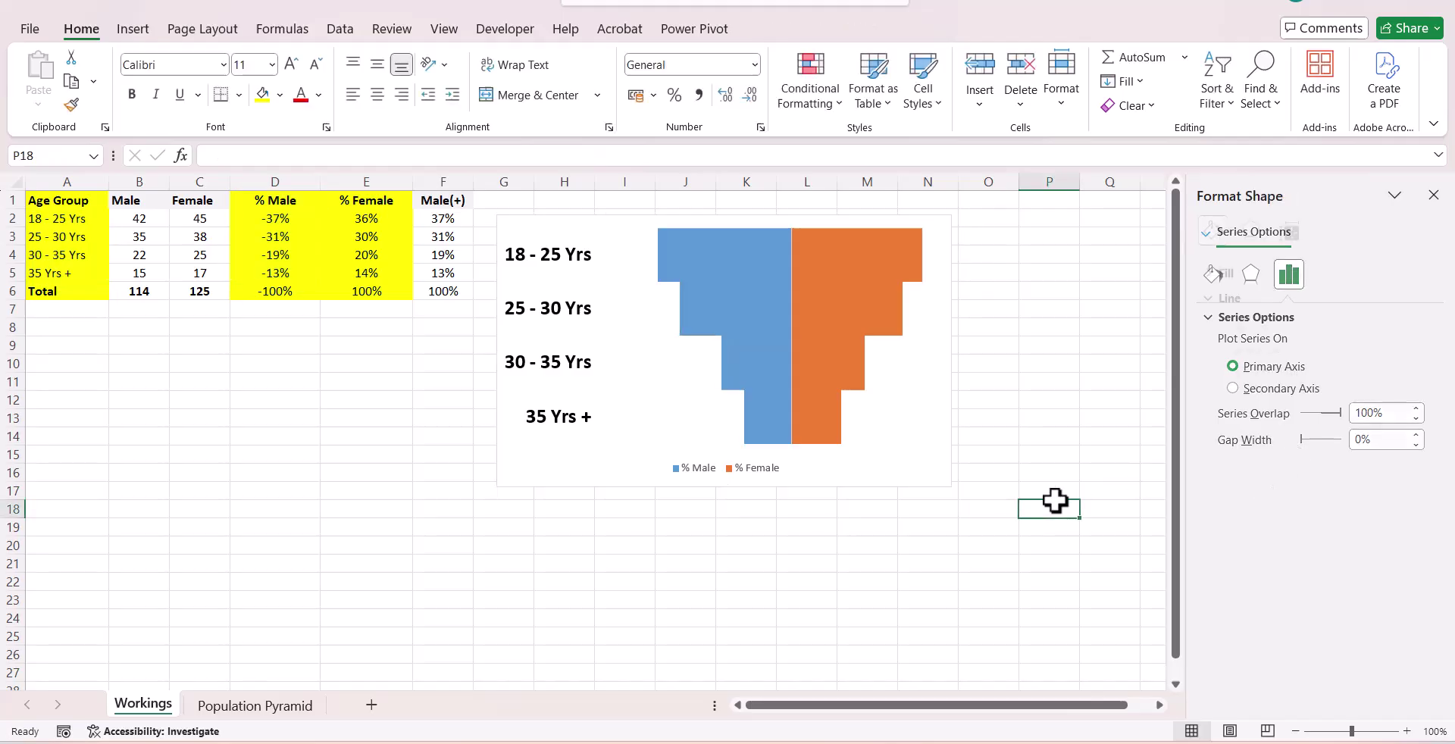
# Fill the % Male bars with the standard blue color.
pyautogui.click(749, 244)
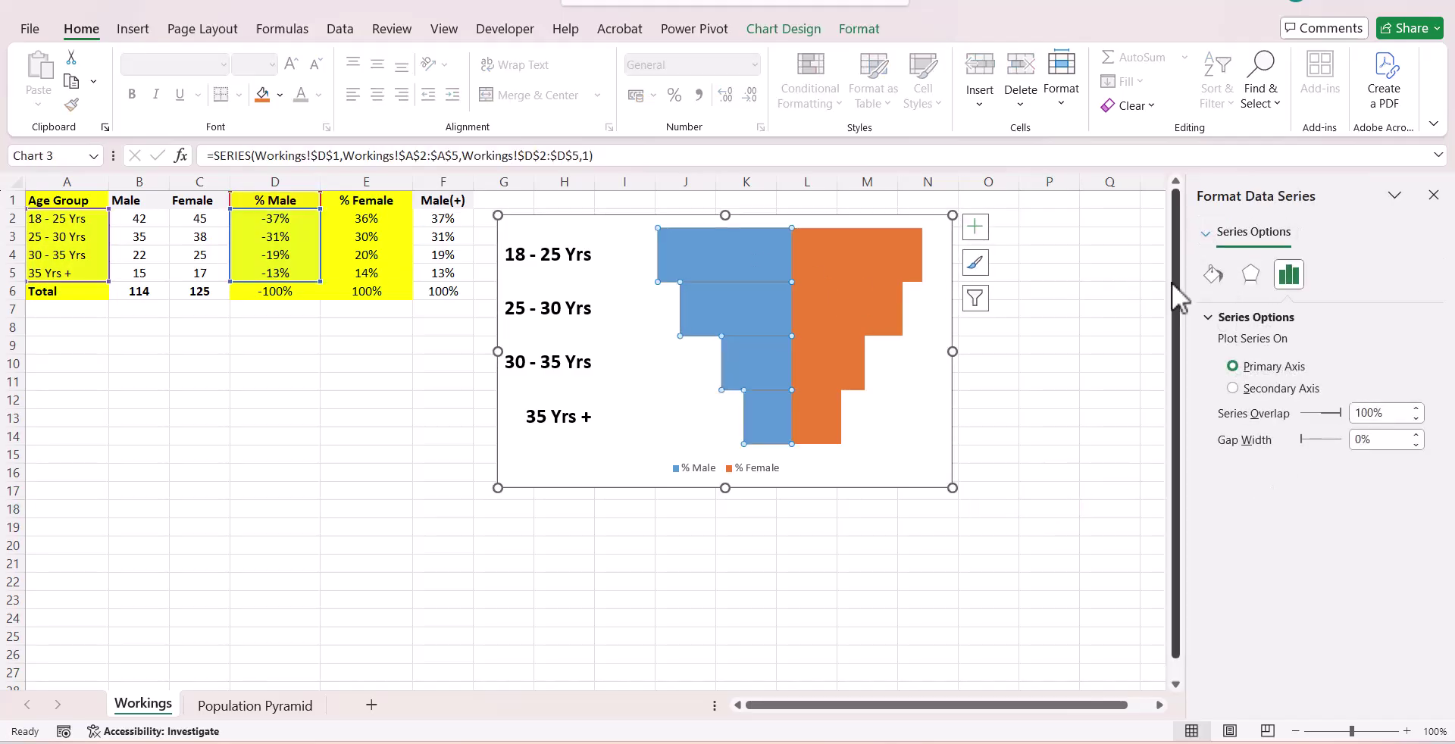
pyautogui.click(1212, 274)
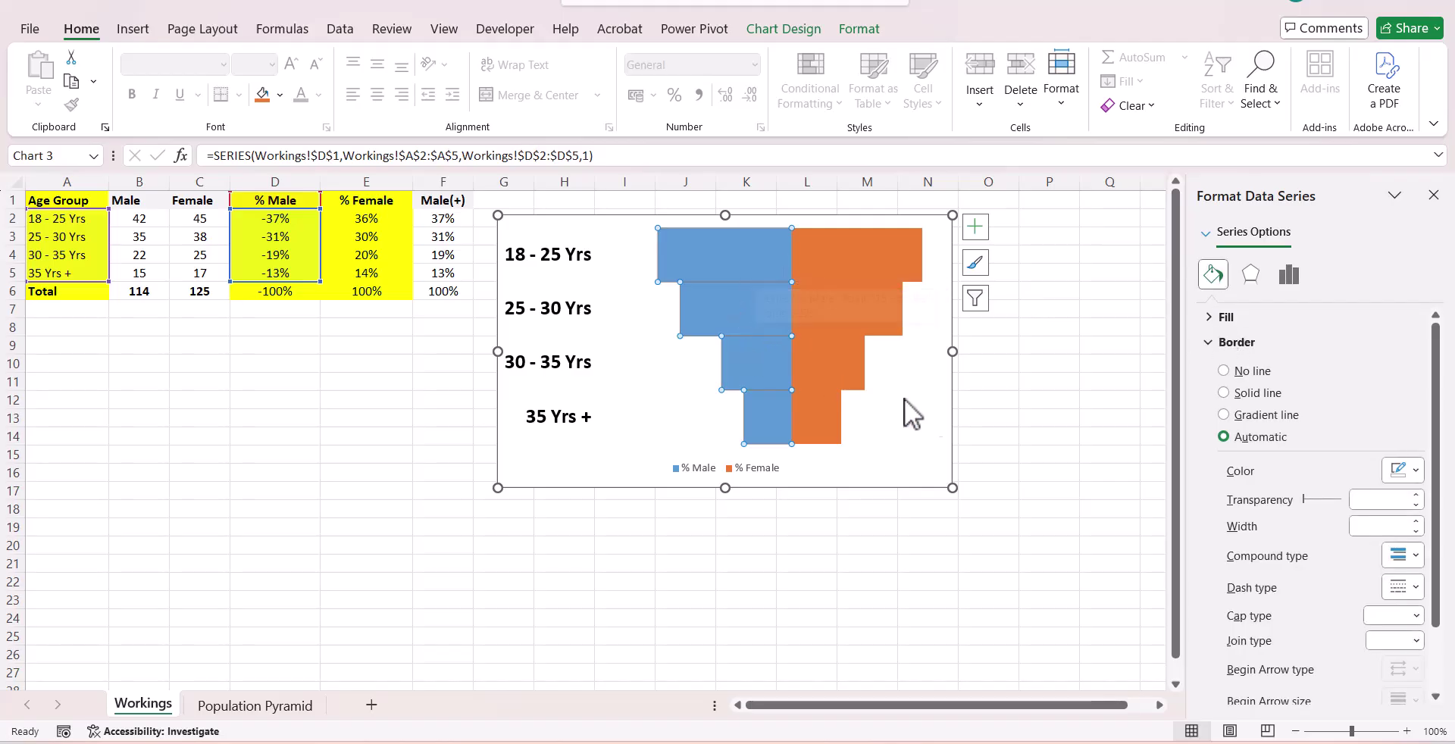
pyautogui.click(1209, 319)
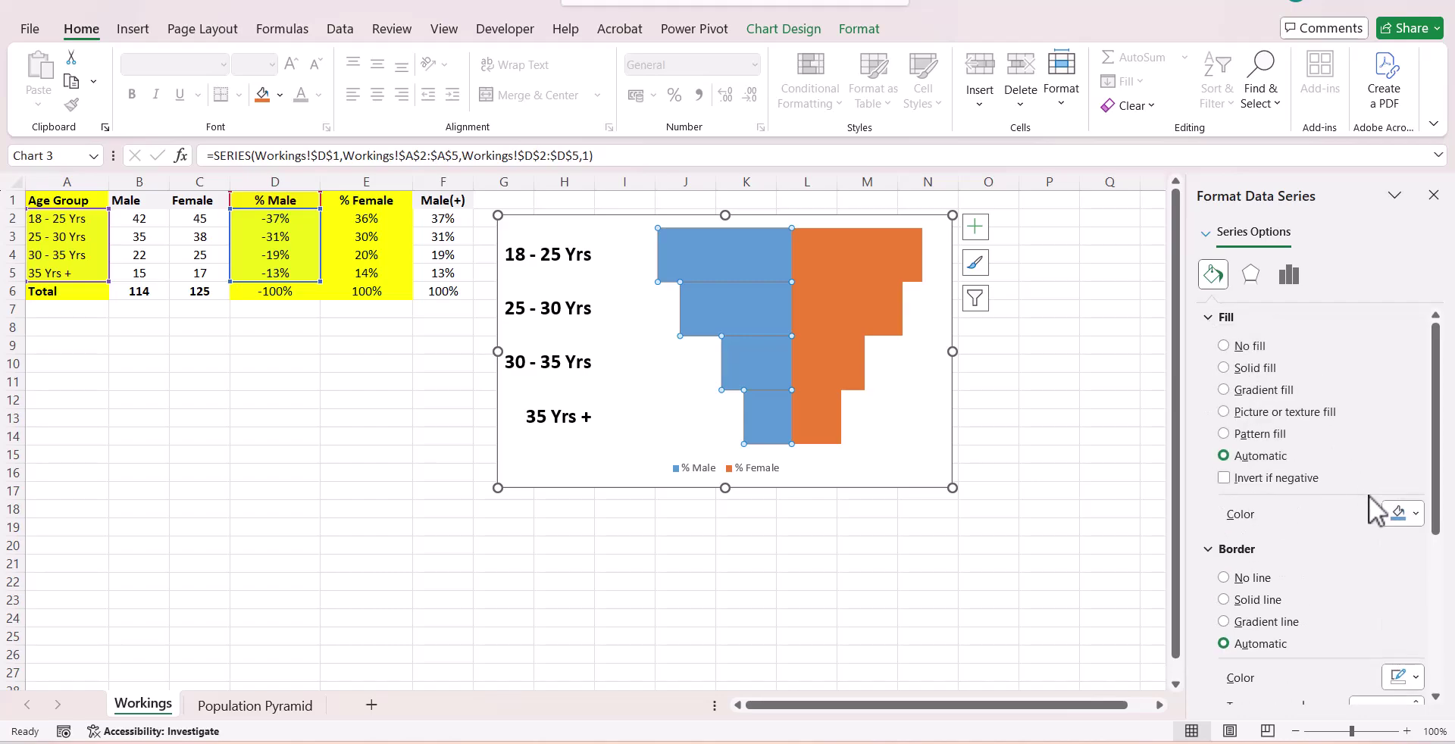
pyautogui.click(1414, 515)
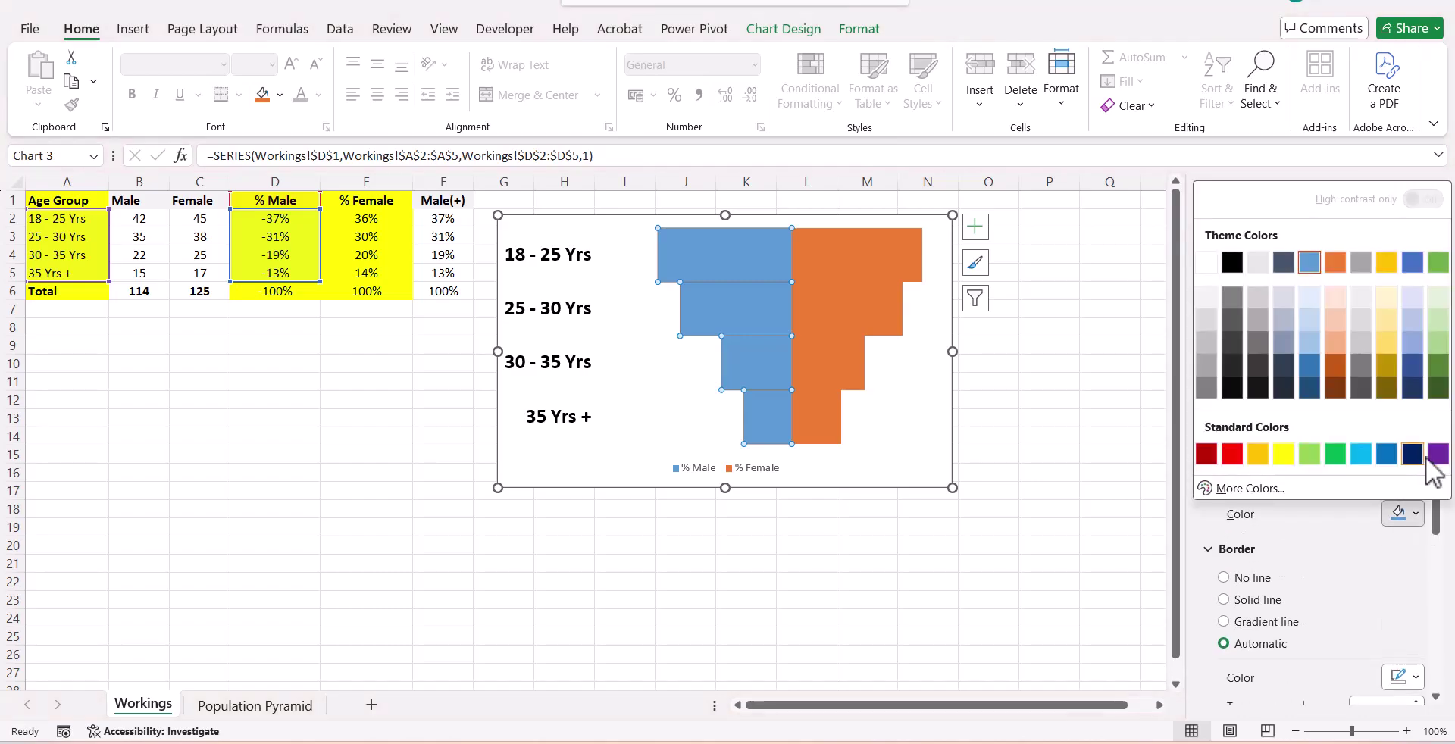
pyautogui.click(1386, 454)
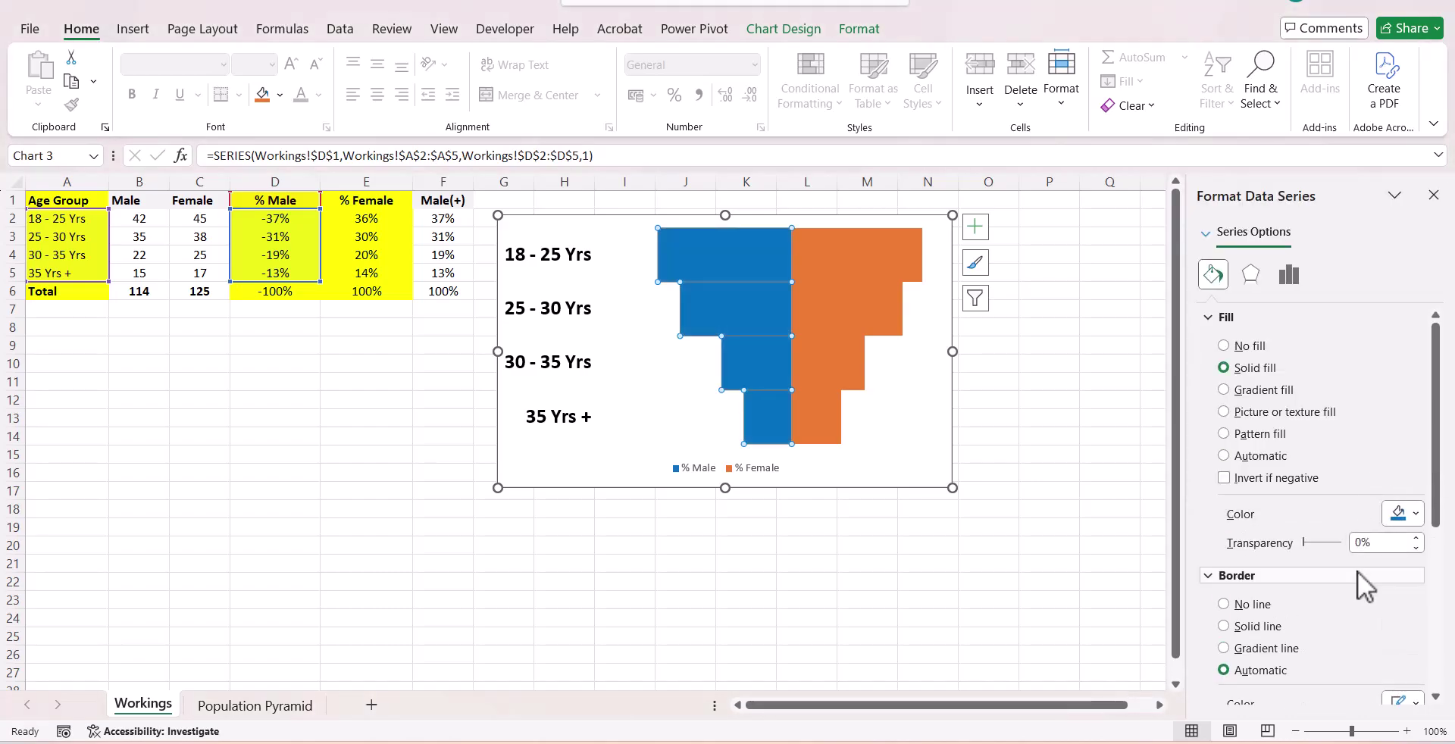
# Give the % Male bars a solid white border 1 pt wide.
pyautogui.scroll(-3, 1357, 573)
pyautogui.click(1247, 535)
pyautogui.click(1413, 613)
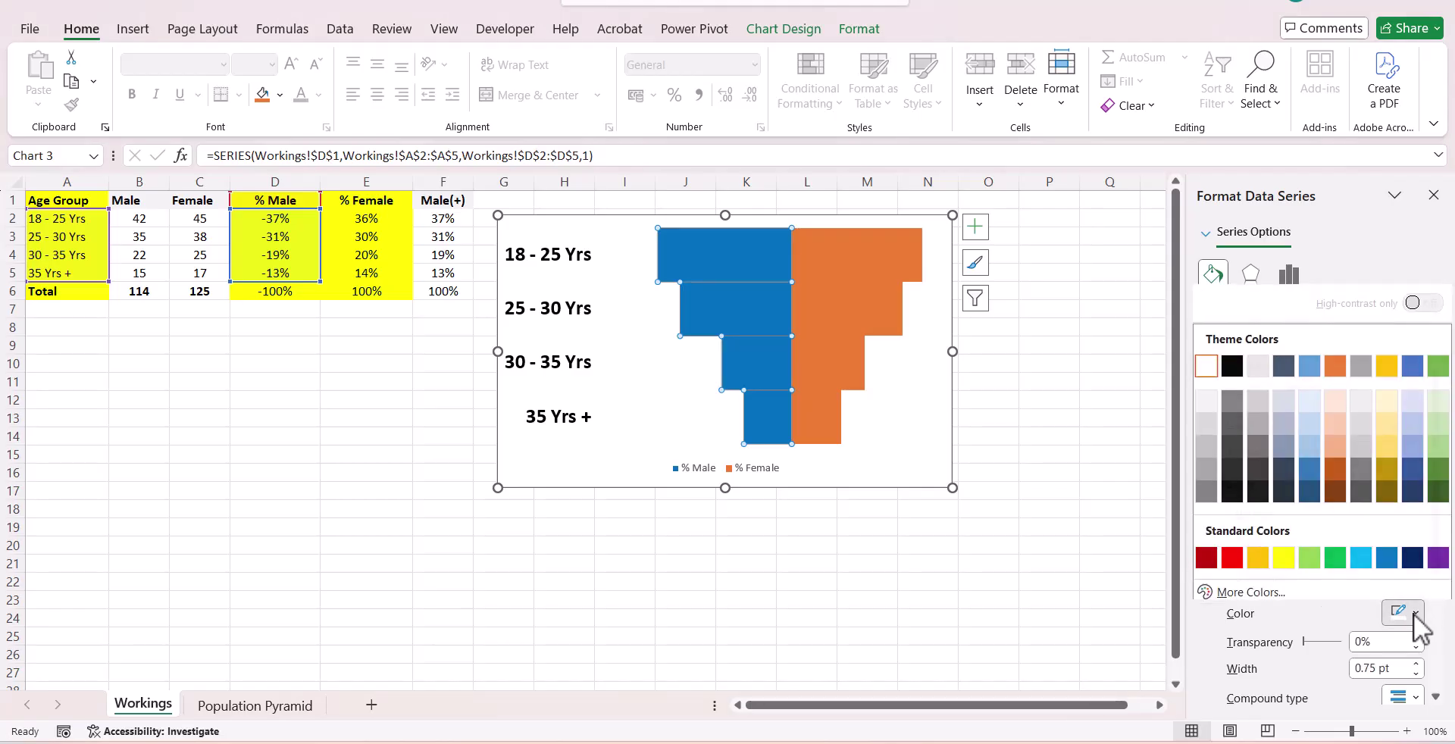
pyautogui.click(1222, 376)
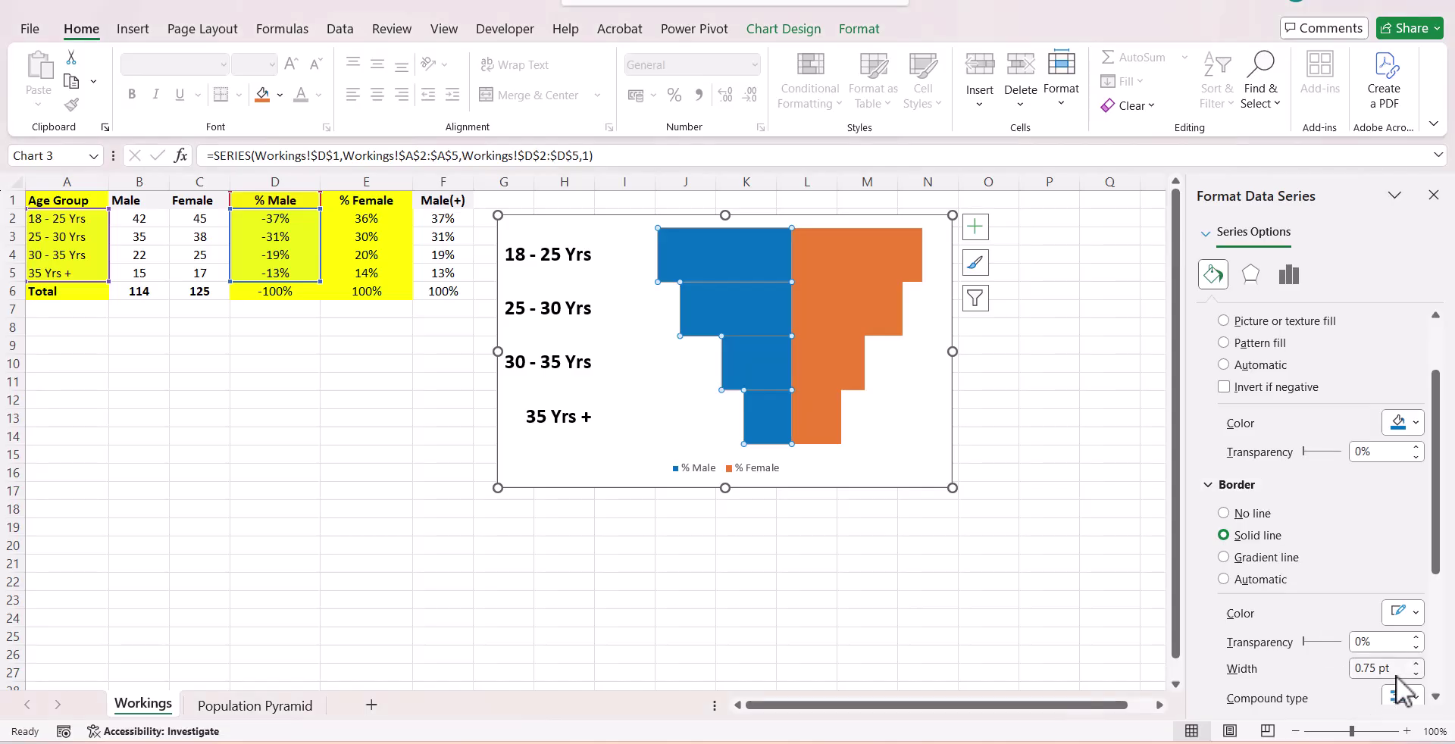
pyautogui.moveTo(1406, 670); pyautogui.dragTo(1312, 679)
pyautogui.write('1')
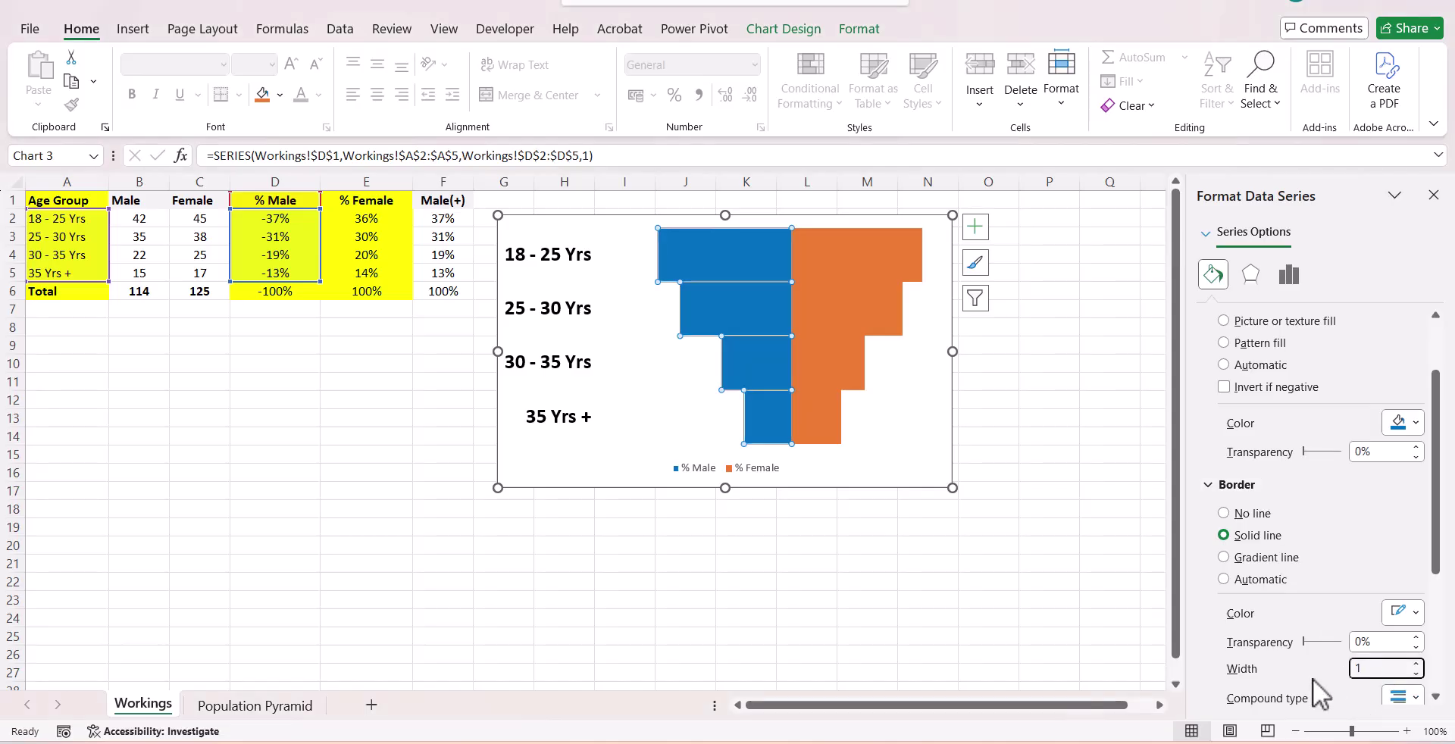
pyautogui.click(1084, 542)
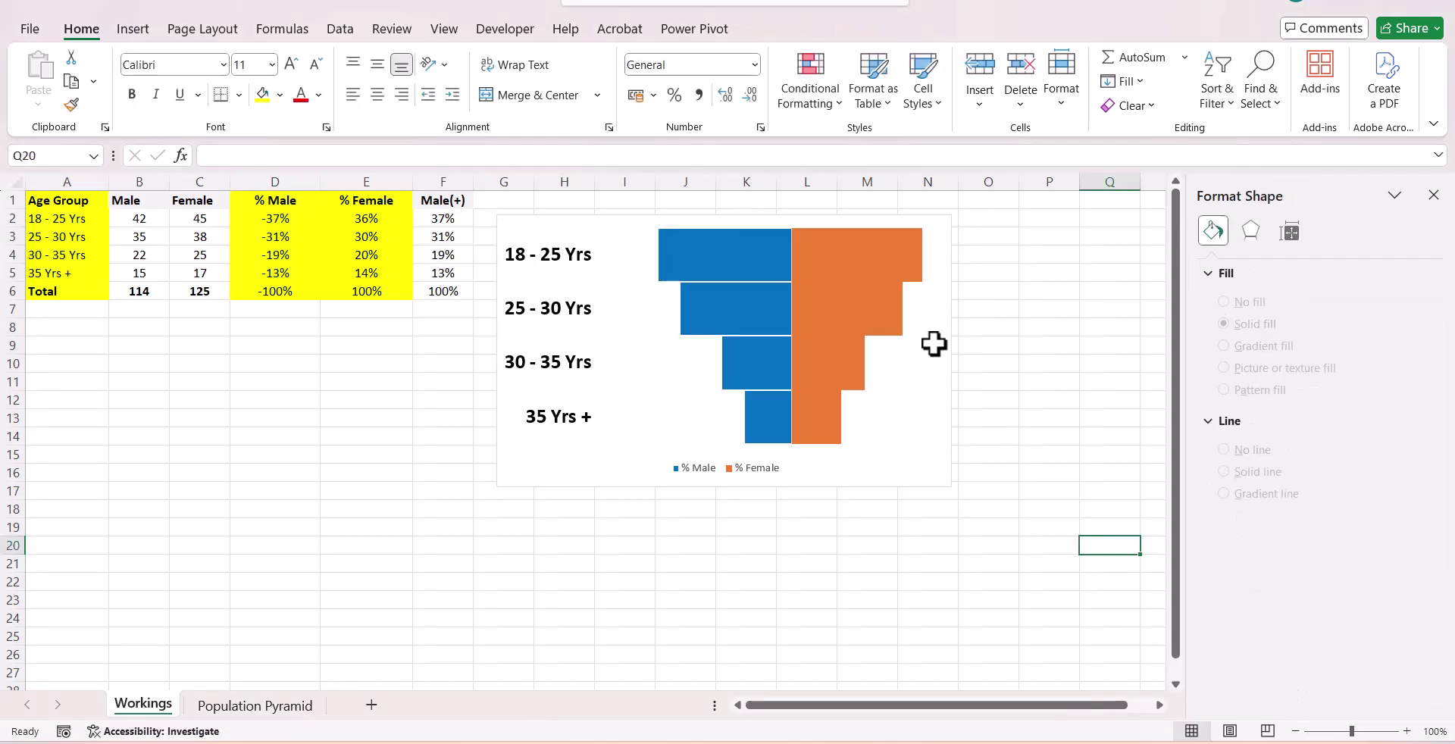
# Fill the % Female bars with the darker orange theme color.
pyautogui.click(835, 257)
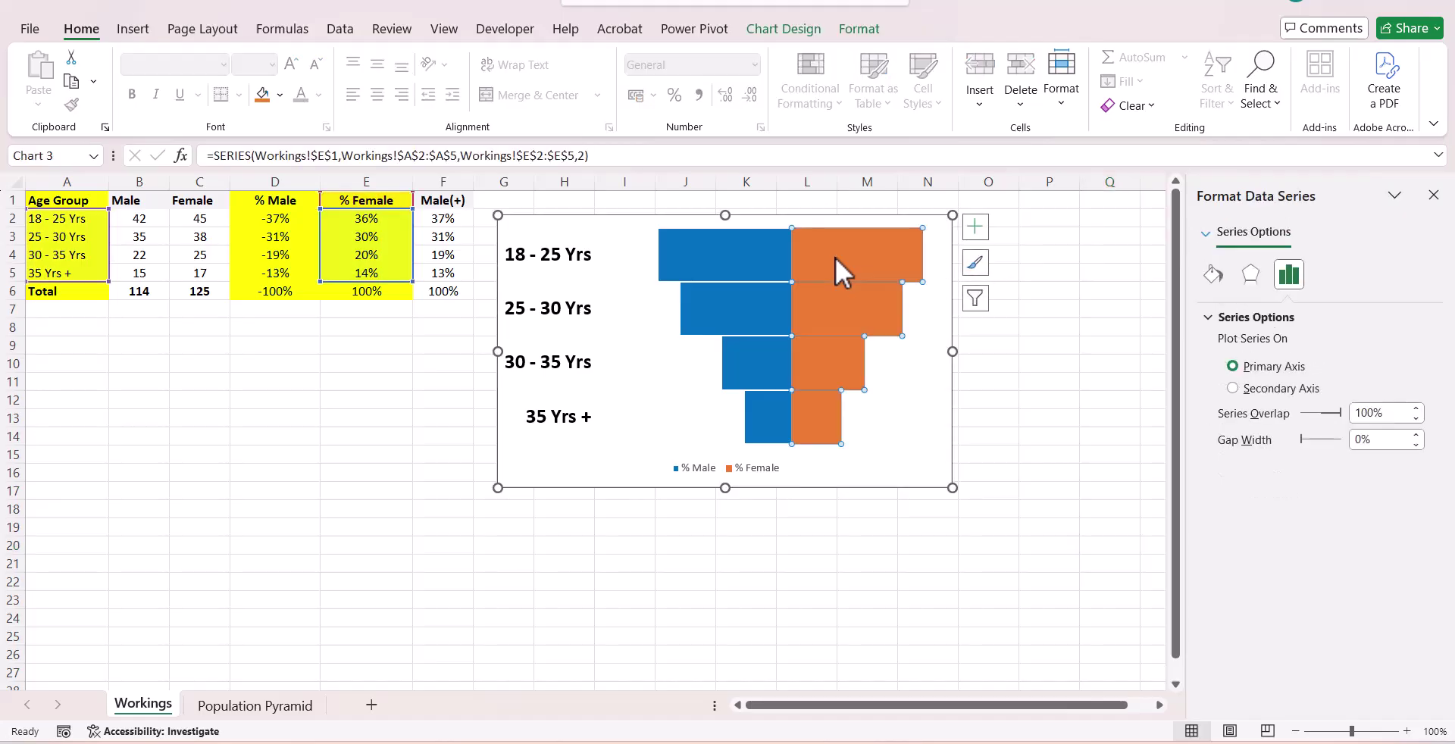
pyautogui.click(1213, 275)
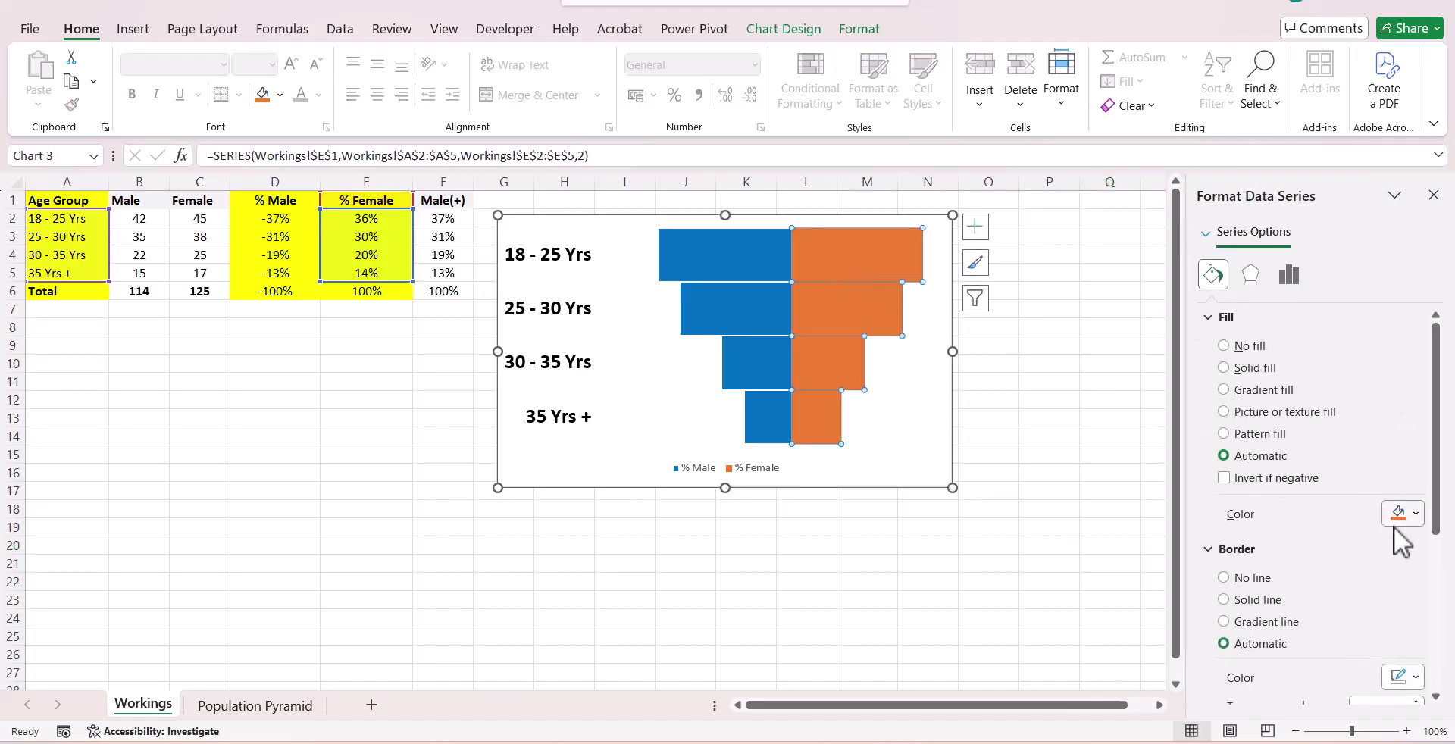
pyautogui.click(1414, 514)
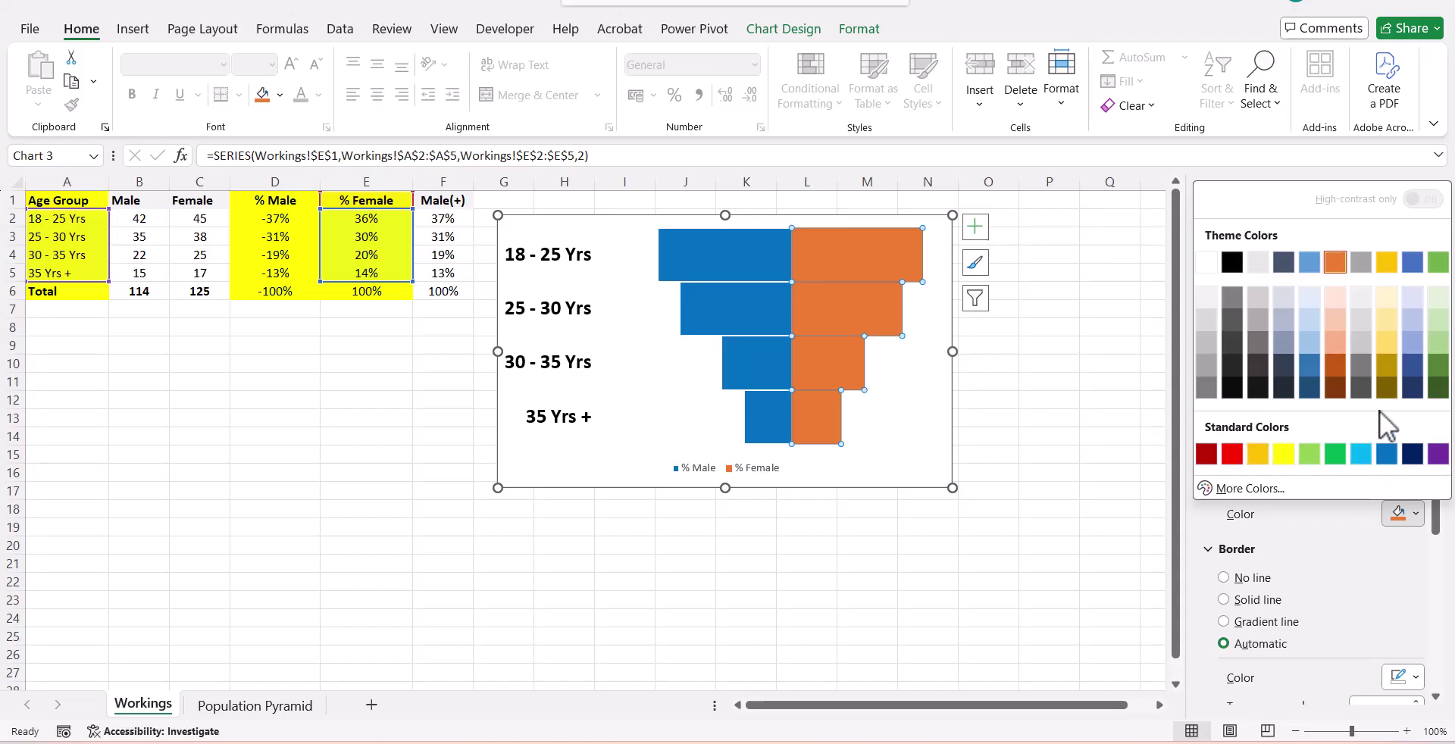
pyautogui.click(1341, 366)
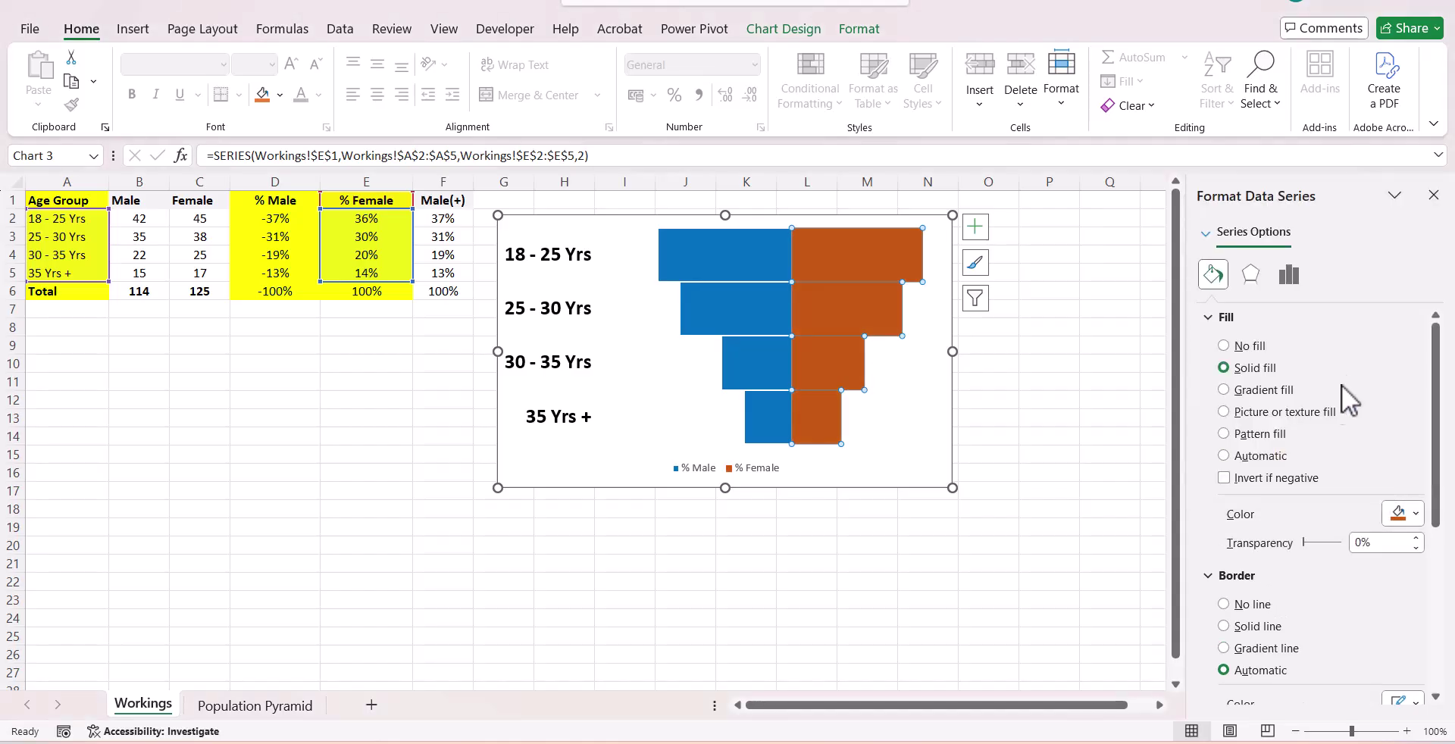
# Give the % Female bars a solid white border 1 pt wide.
pyautogui.scroll(-2, 1344, 624)
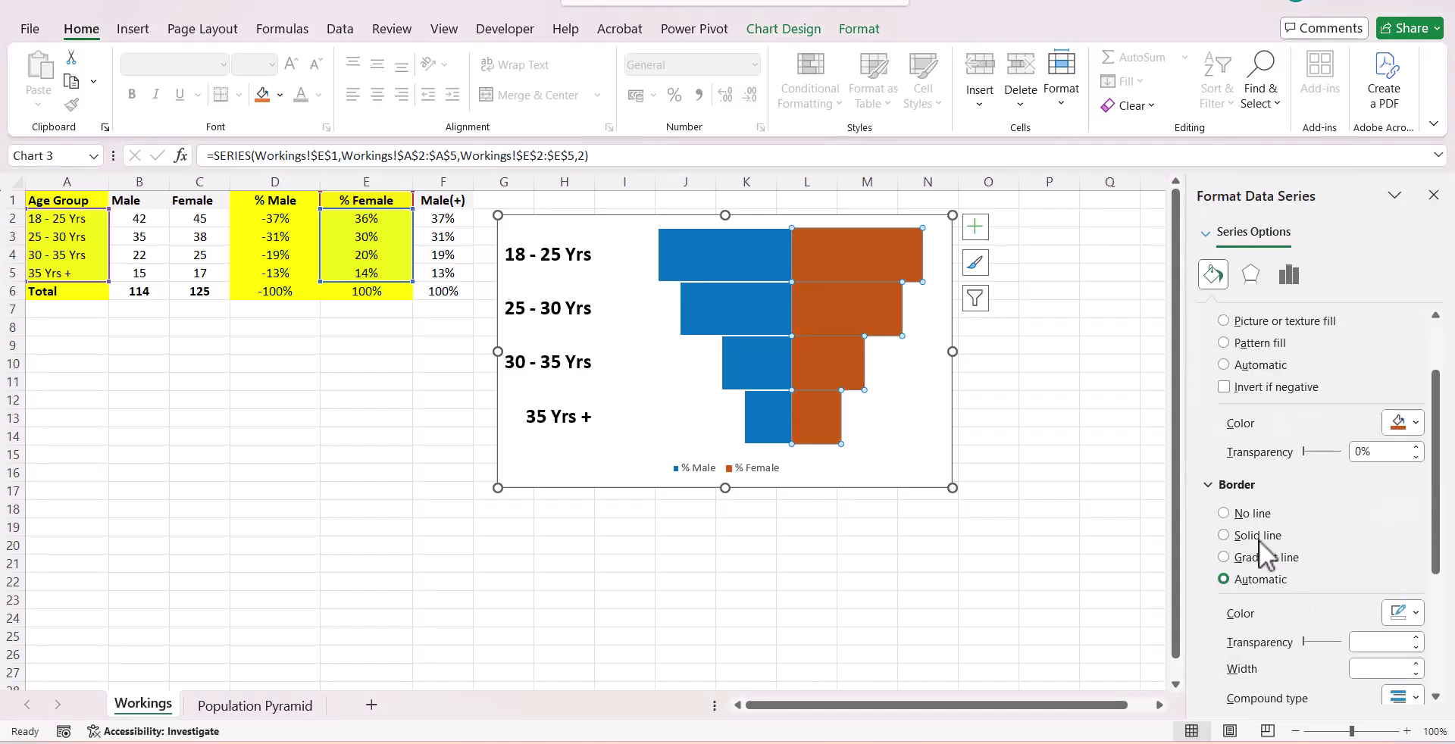
pyautogui.click(1245, 537)
pyautogui.click(1420, 620)
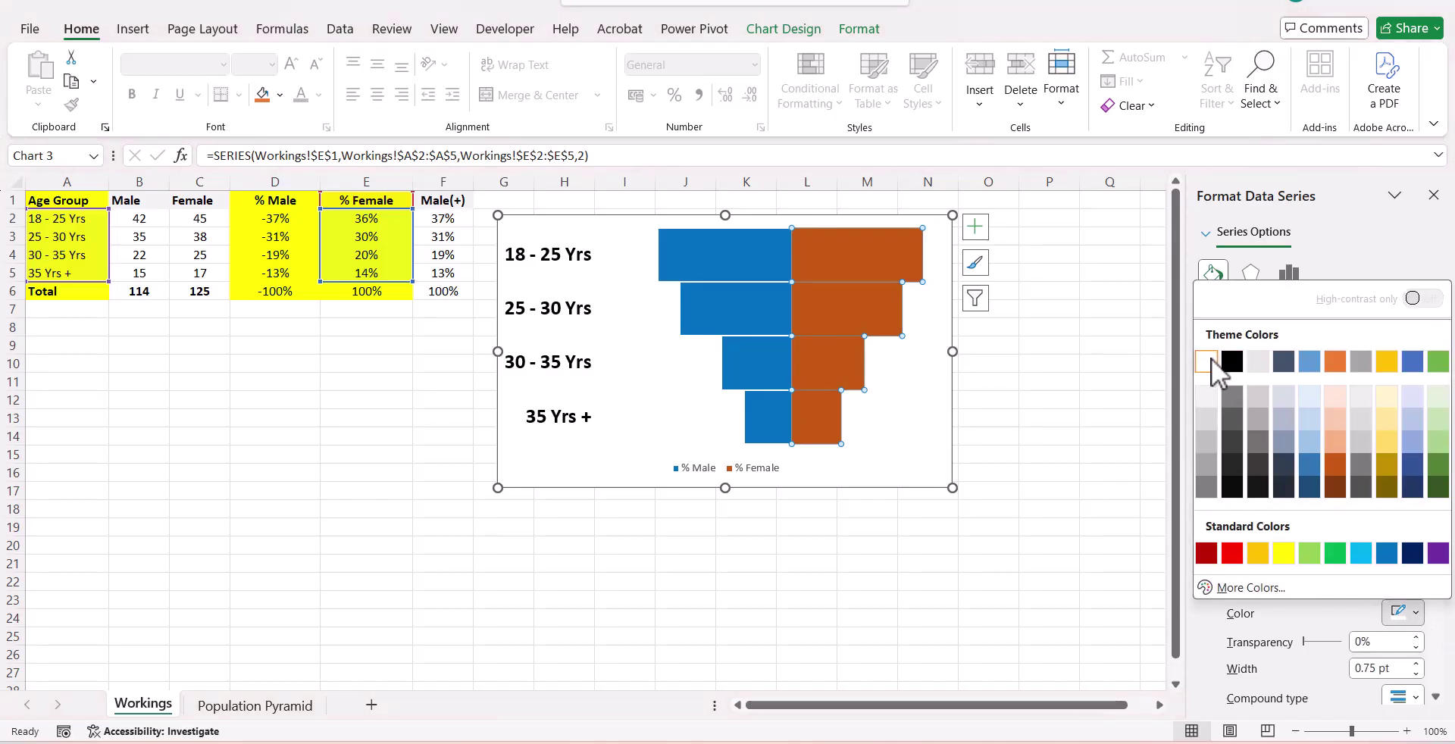
pyautogui.click(1211, 357)
pyautogui.doubleClick(1363, 668)
pyautogui.write('1')
pyautogui.press('Return')
pyautogui.click(1044, 505)
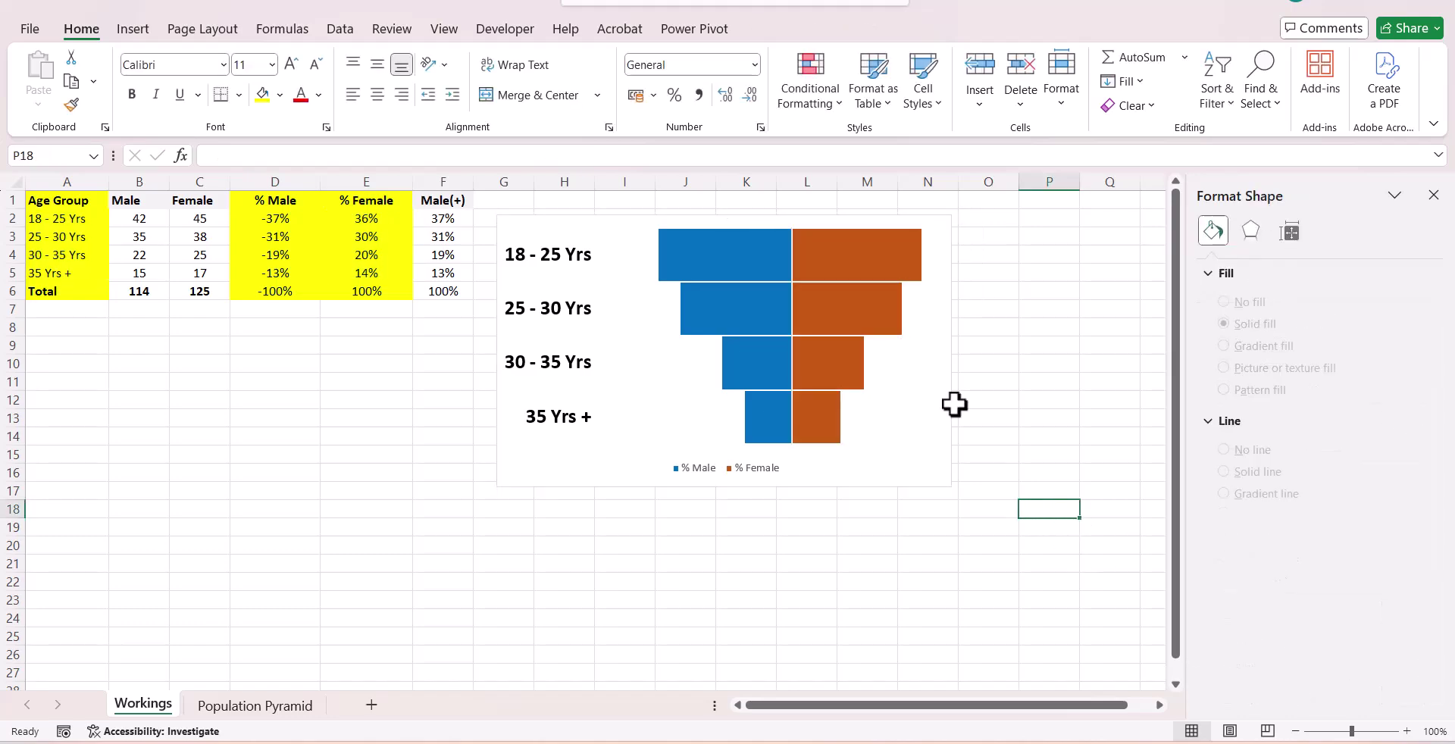
# Add data labels to both the % Male and % Female bars of the chart.
pyautogui.click(743, 256)
pyautogui.rightClick(743, 252)
pyautogui.click(814, 406)
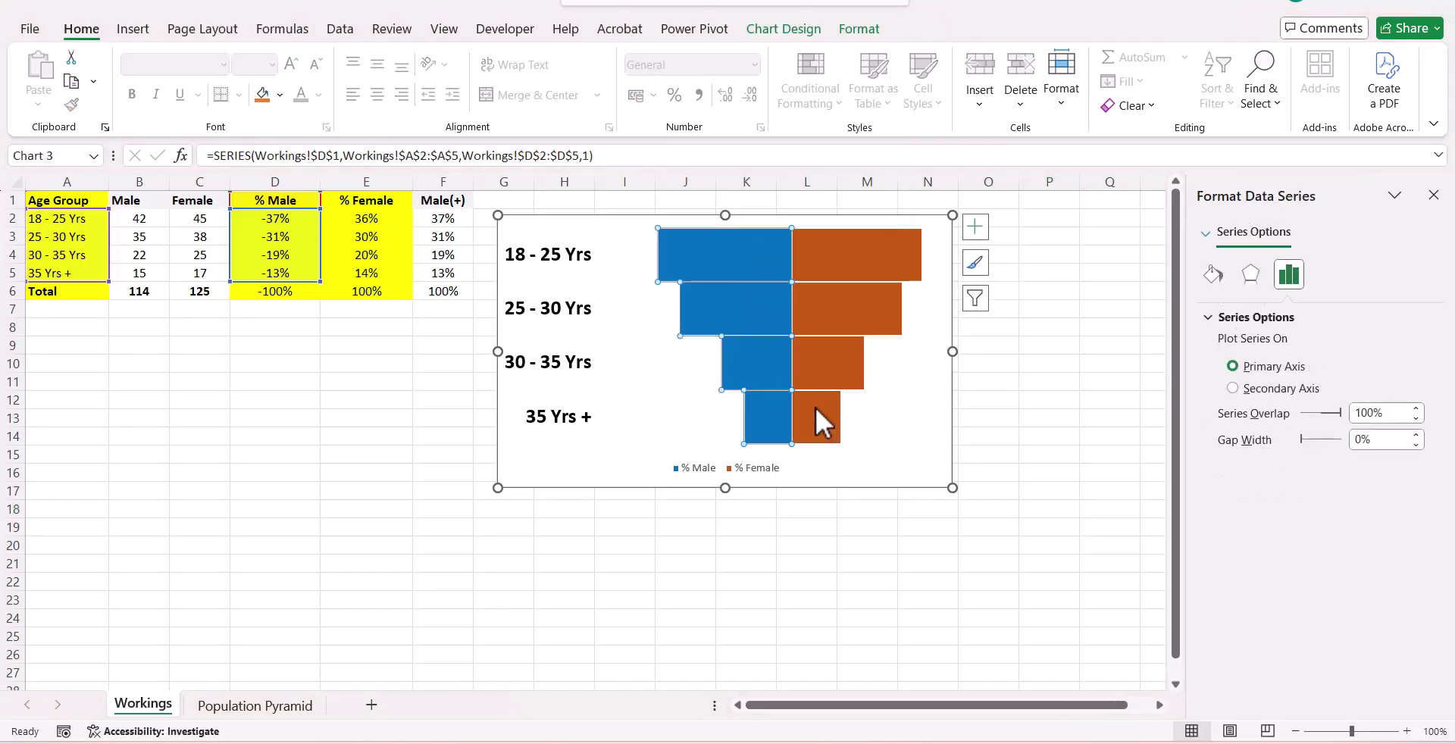
pyautogui.click(838, 259)
pyautogui.rightClick(838, 259)
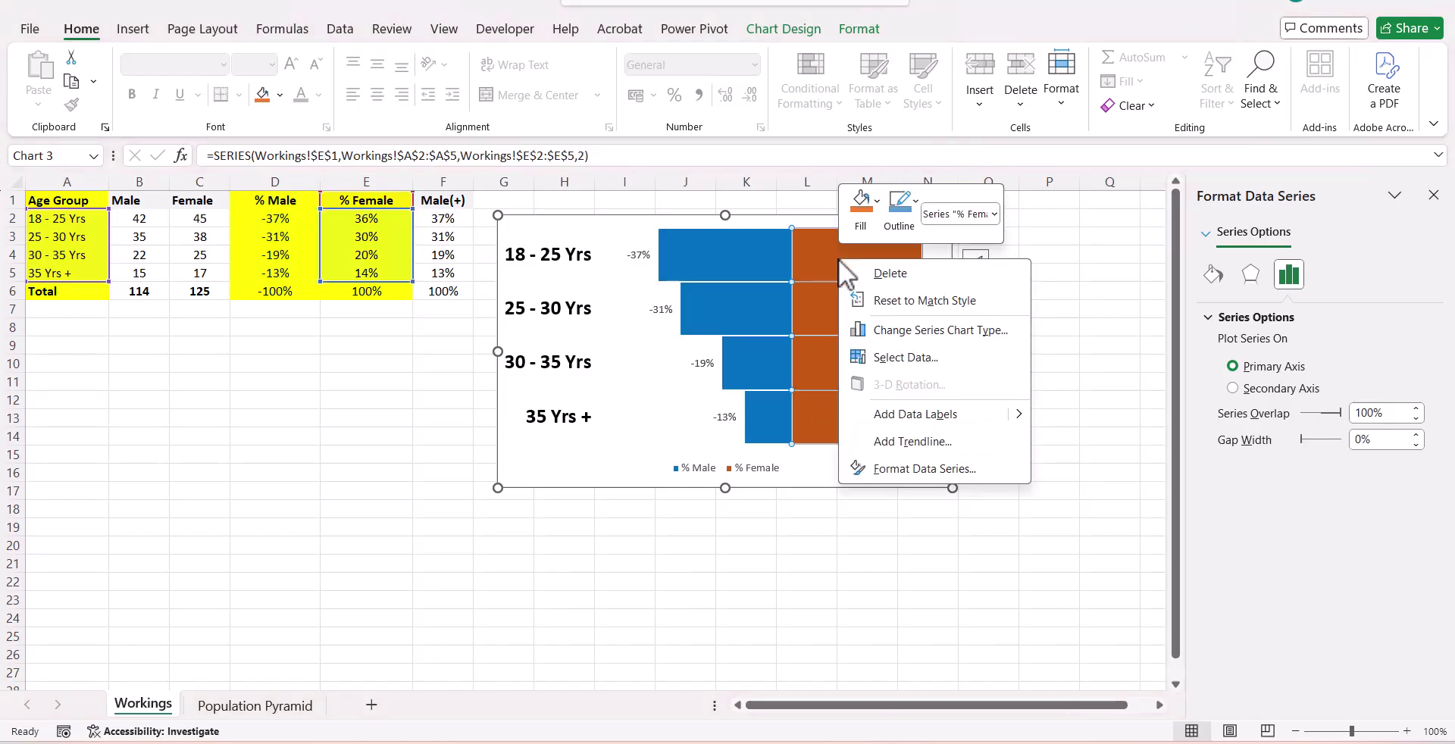
pyautogui.click(904, 414)
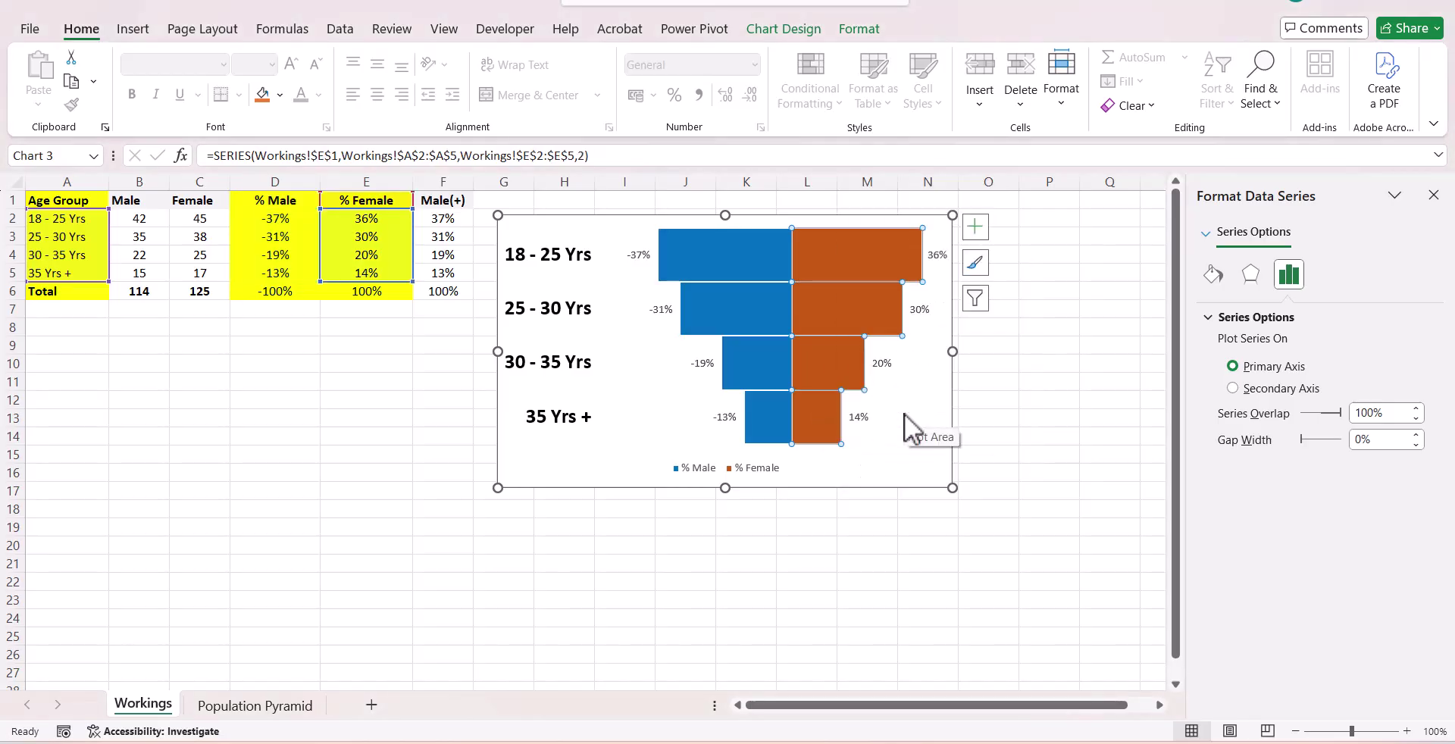
# Set the label position to Center for both the % Male and % Female data labels.
pyautogui.click(639, 255)
pyautogui.rightClick(638, 255)
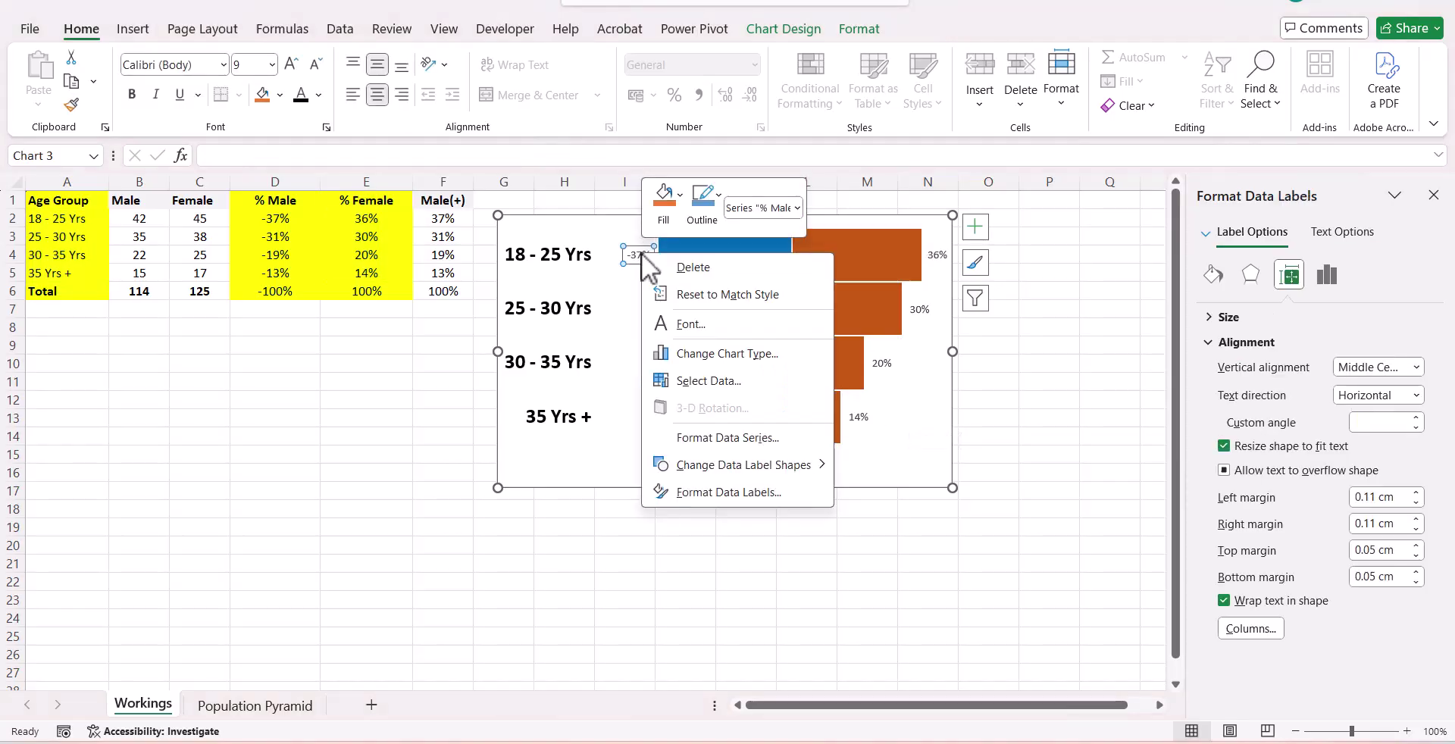
pyautogui.click(761, 493)
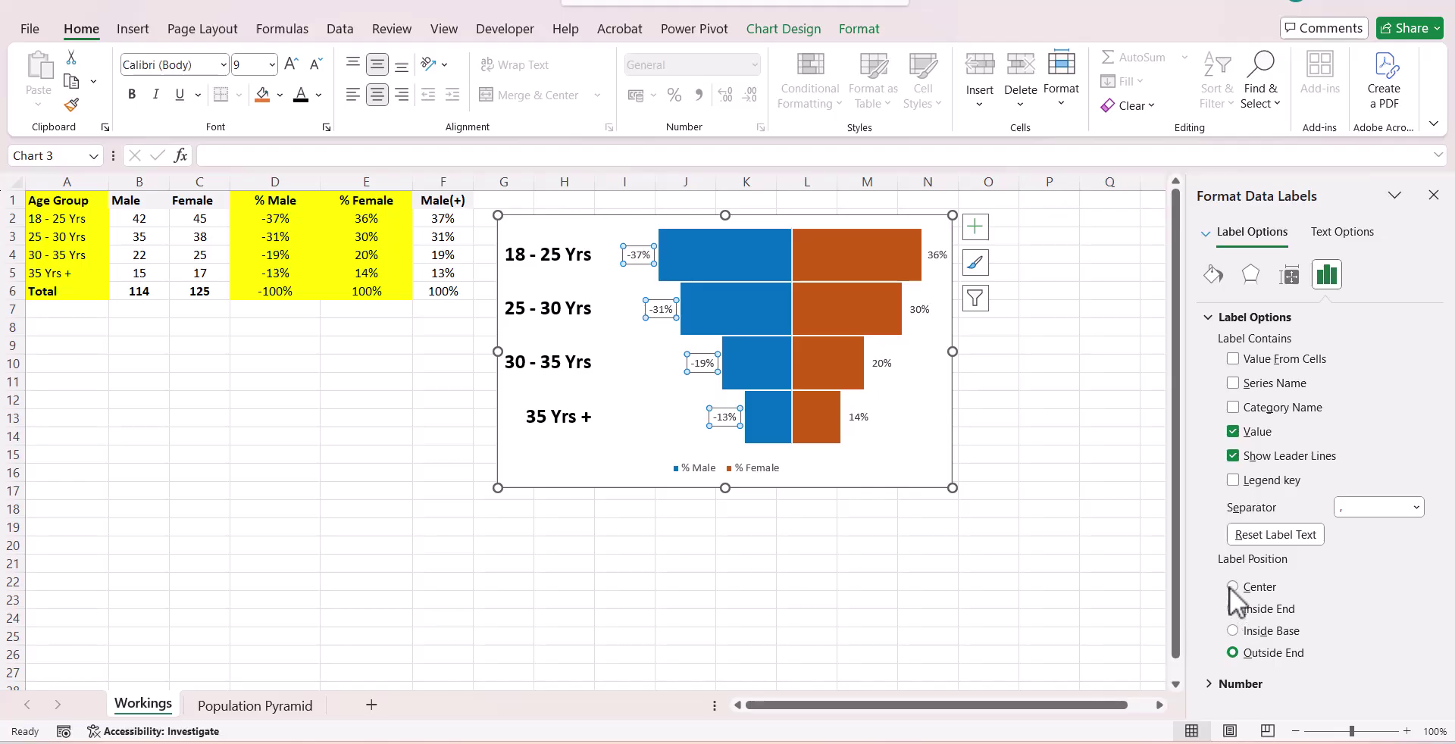
pyautogui.click(1232, 586)
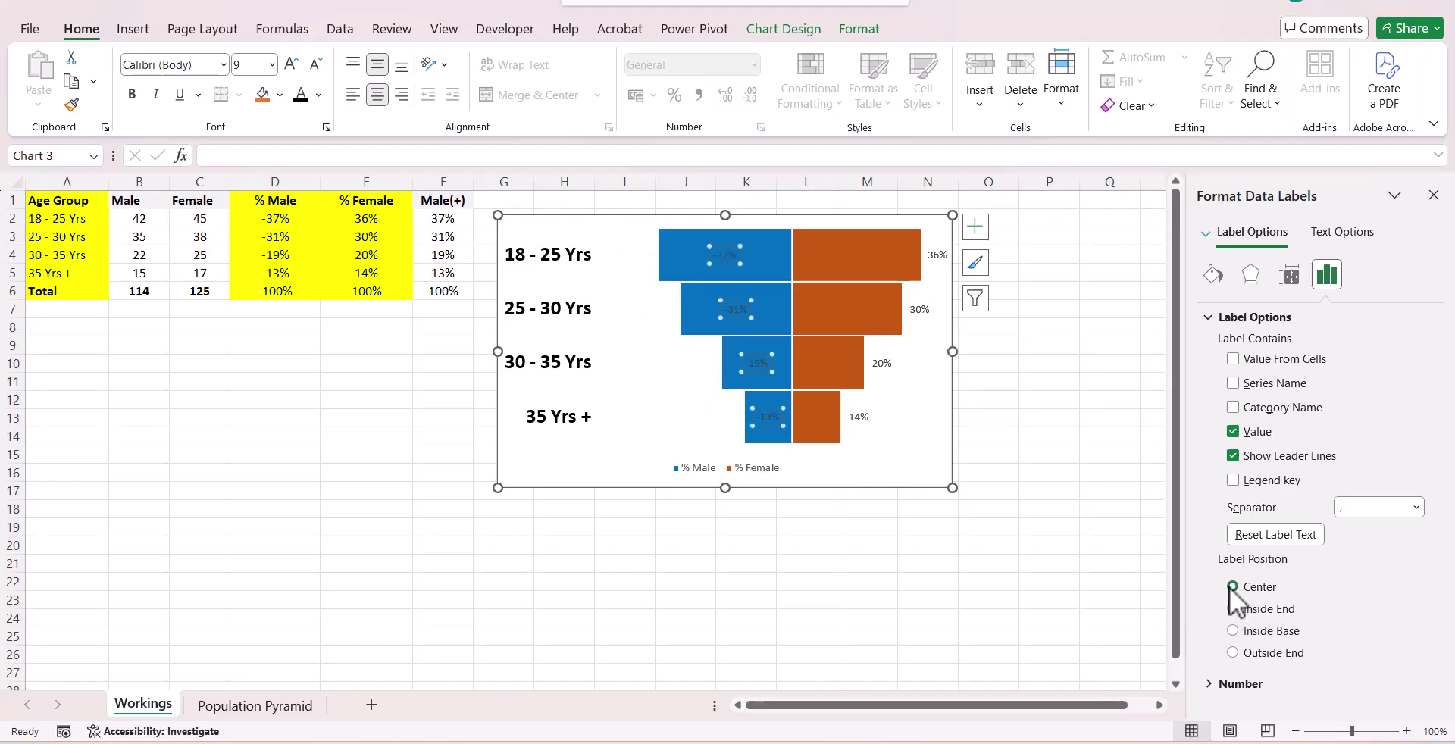
pyautogui.click(1232, 608)
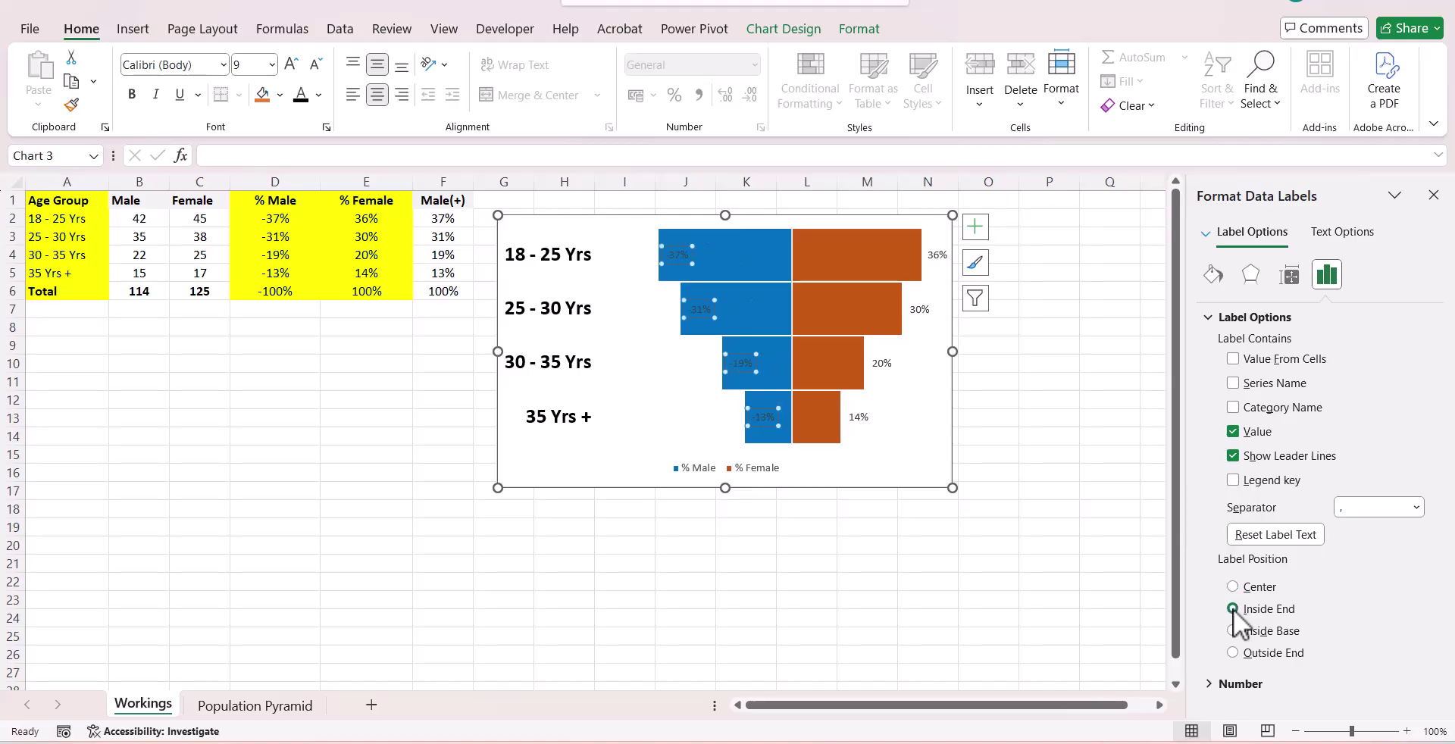
pyautogui.click(1232, 586)
pyautogui.click(935, 255)
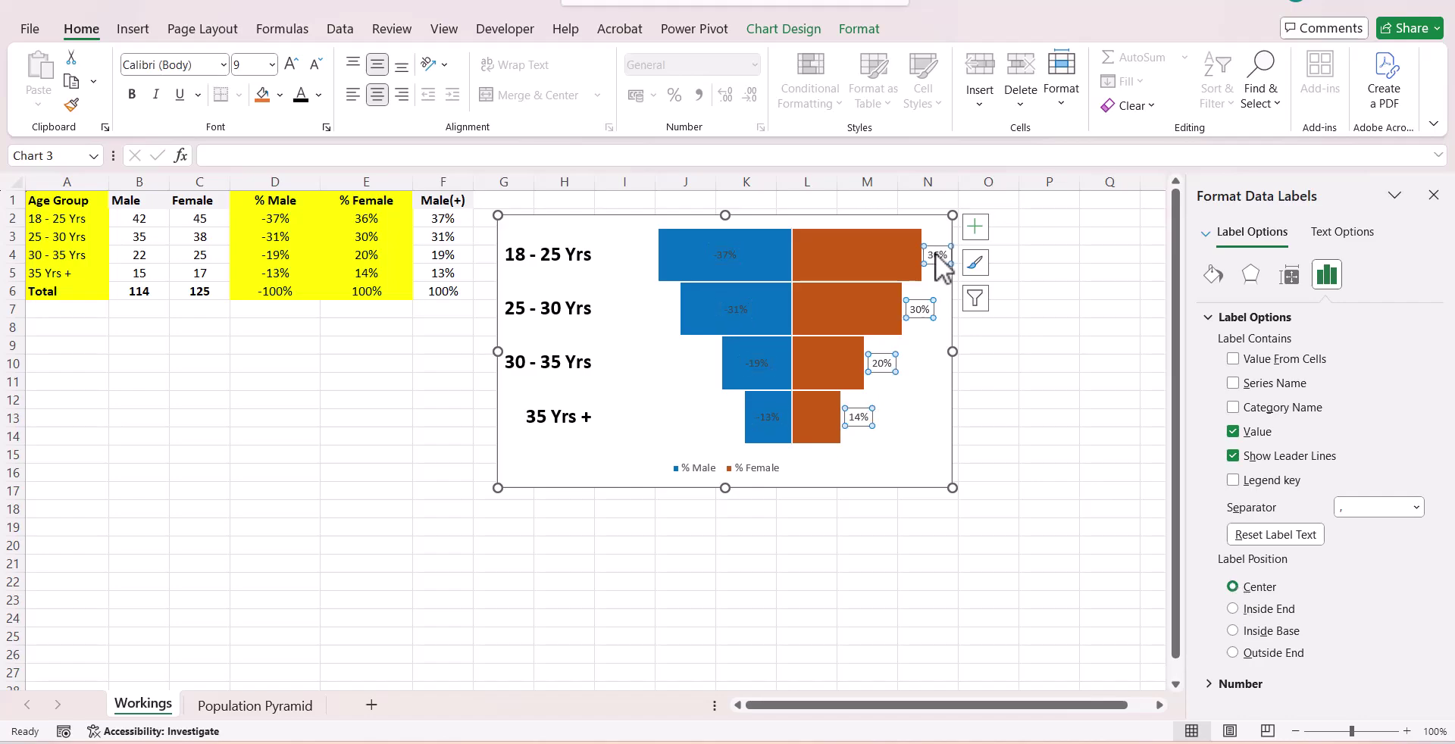
pyautogui.click(1232, 586)
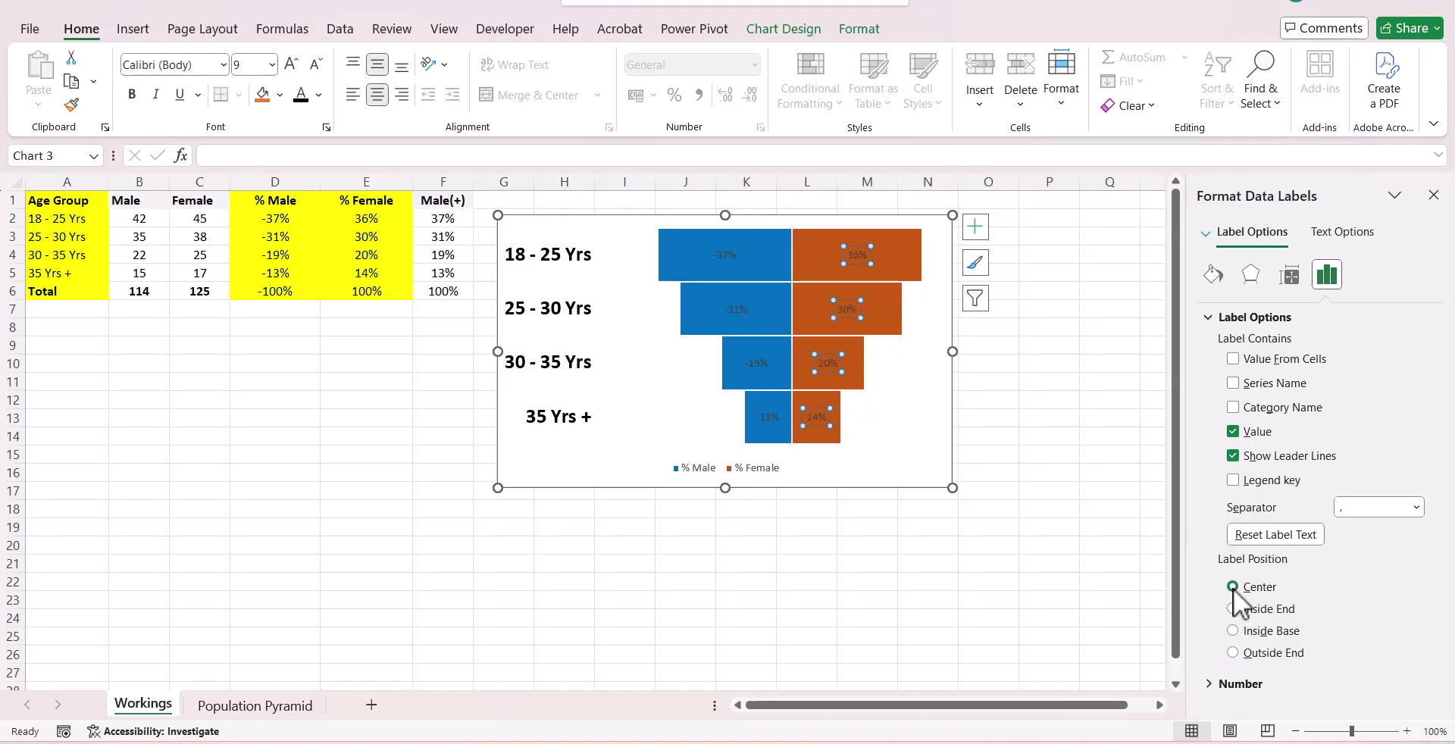
# Format the % Female data labels as white, bold, 14 pt text.
pyautogui.click(319, 96)
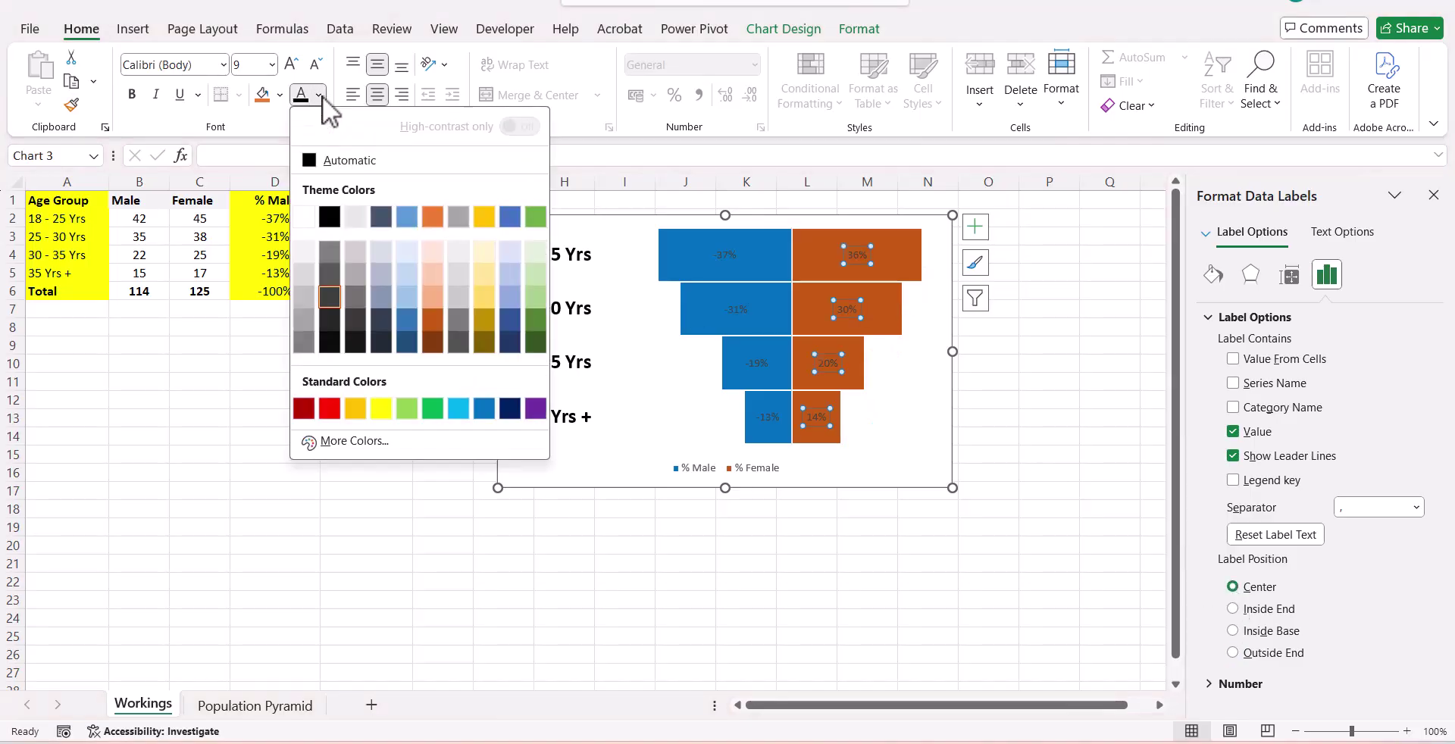
pyautogui.click(304, 217)
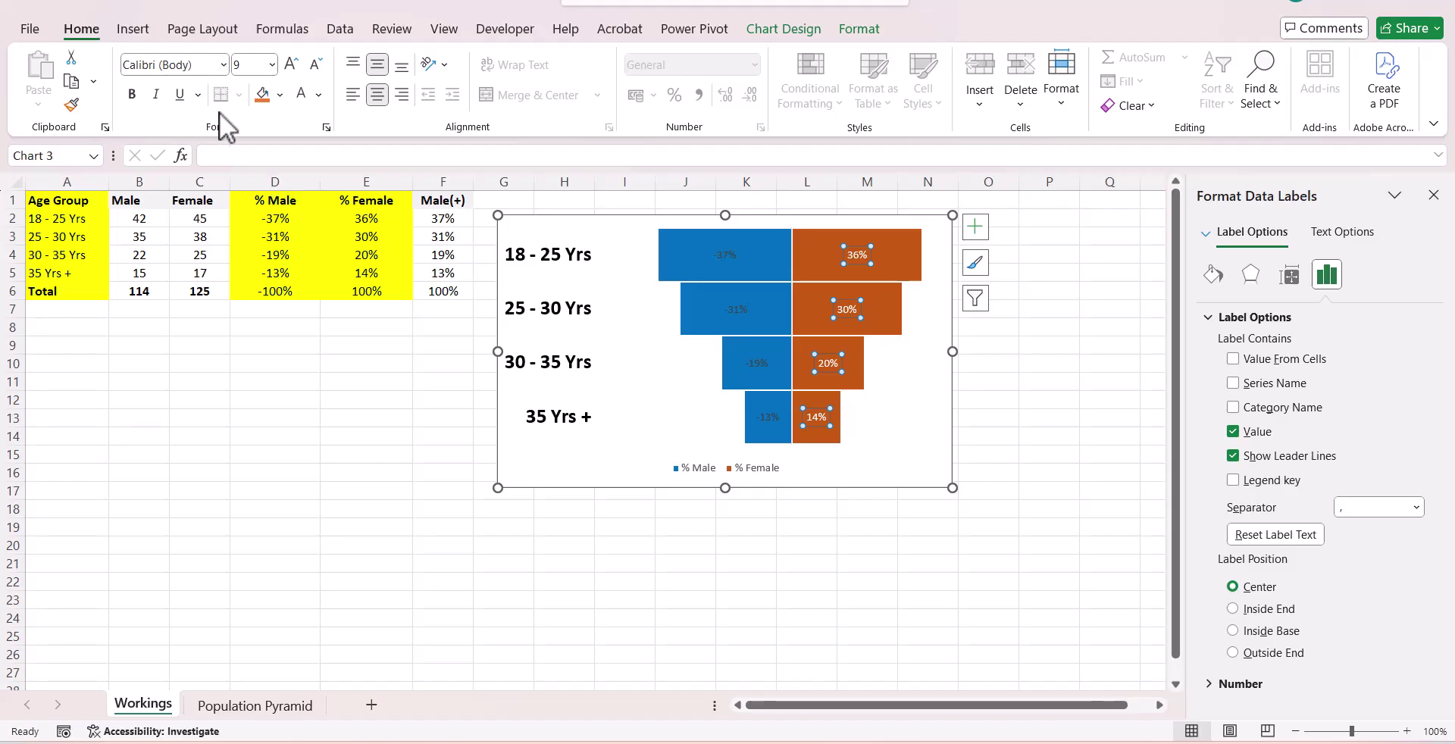
pyautogui.click(134, 95)
pyautogui.click(291, 65)
pyautogui.click(291, 65)
pyautogui.click(291, 65)
pyautogui.click(291, 65)
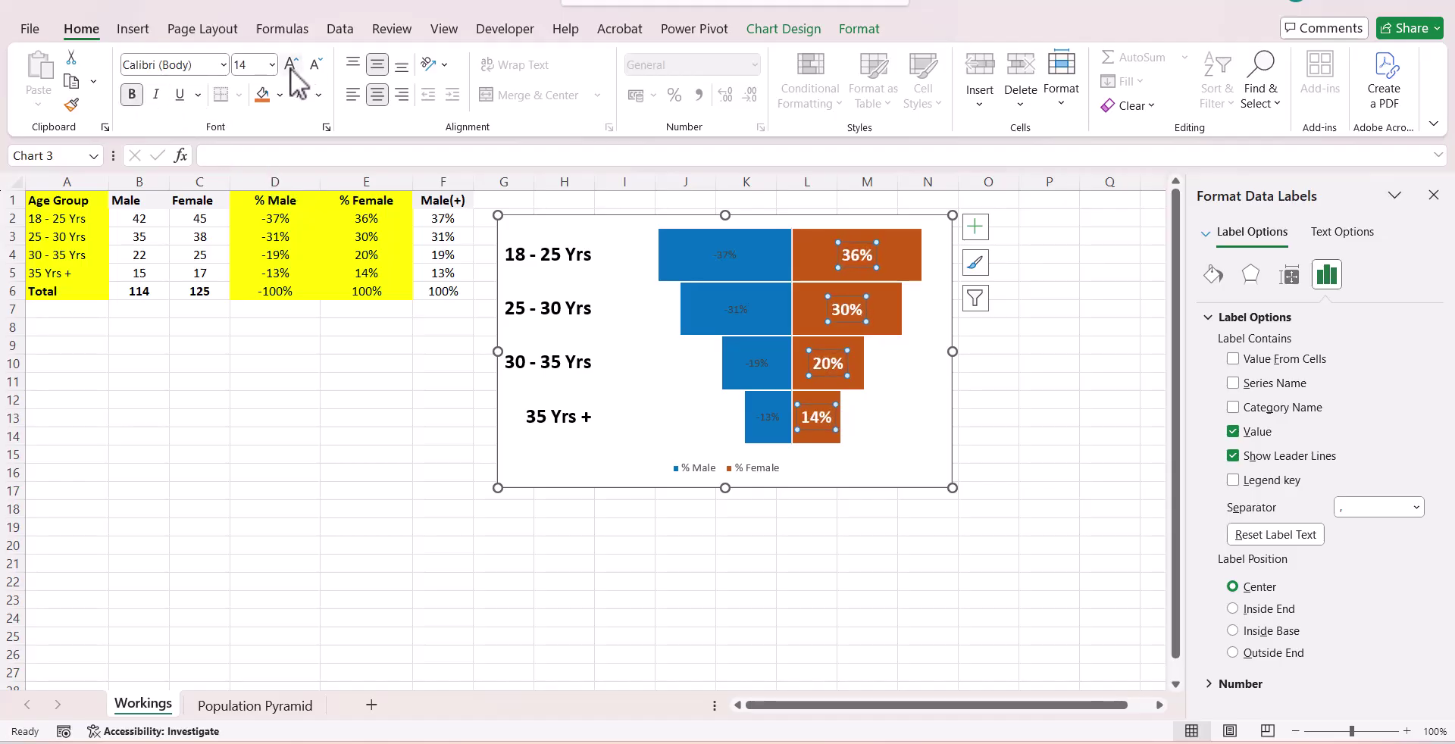
# Format the % Male data labels as white, bold, 14 pt text.
pyautogui.click(716, 256)
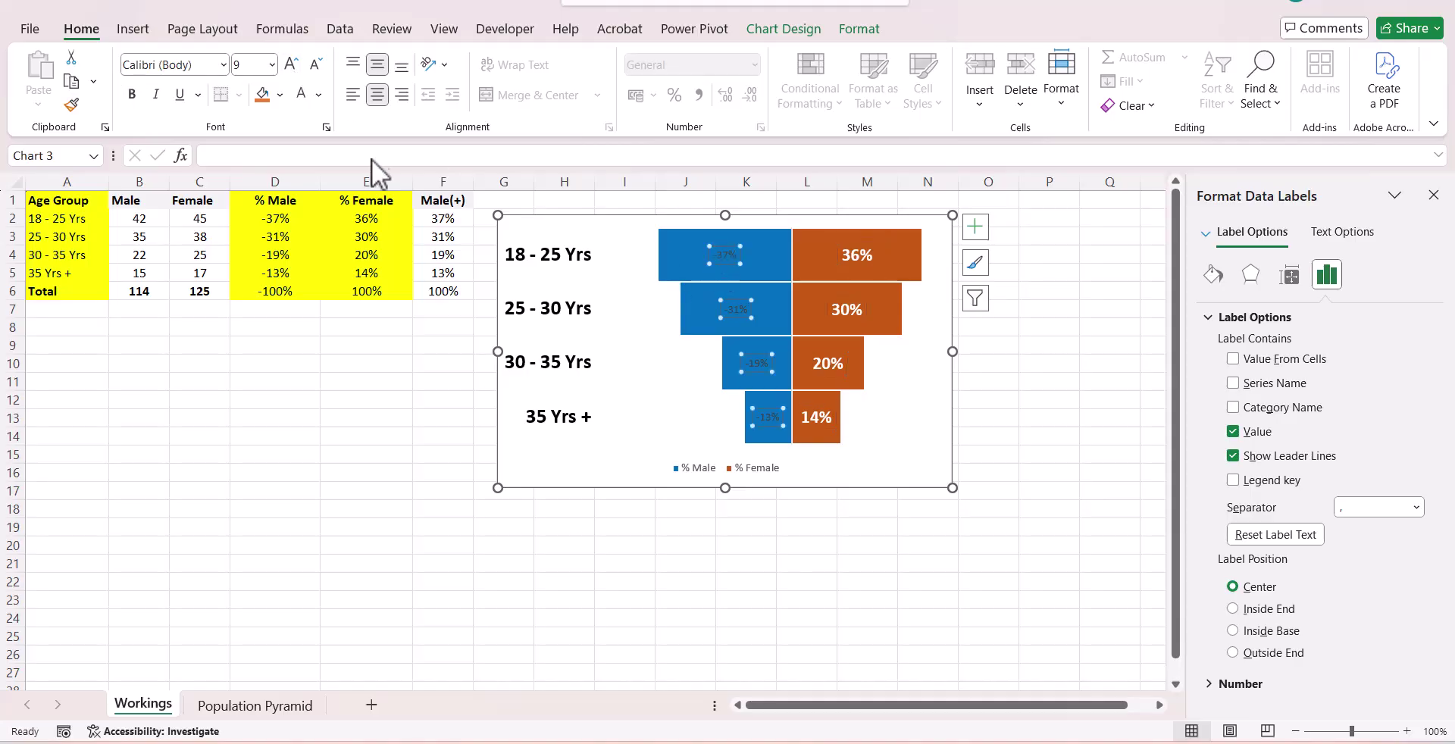
pyautogui.click(301, 95)
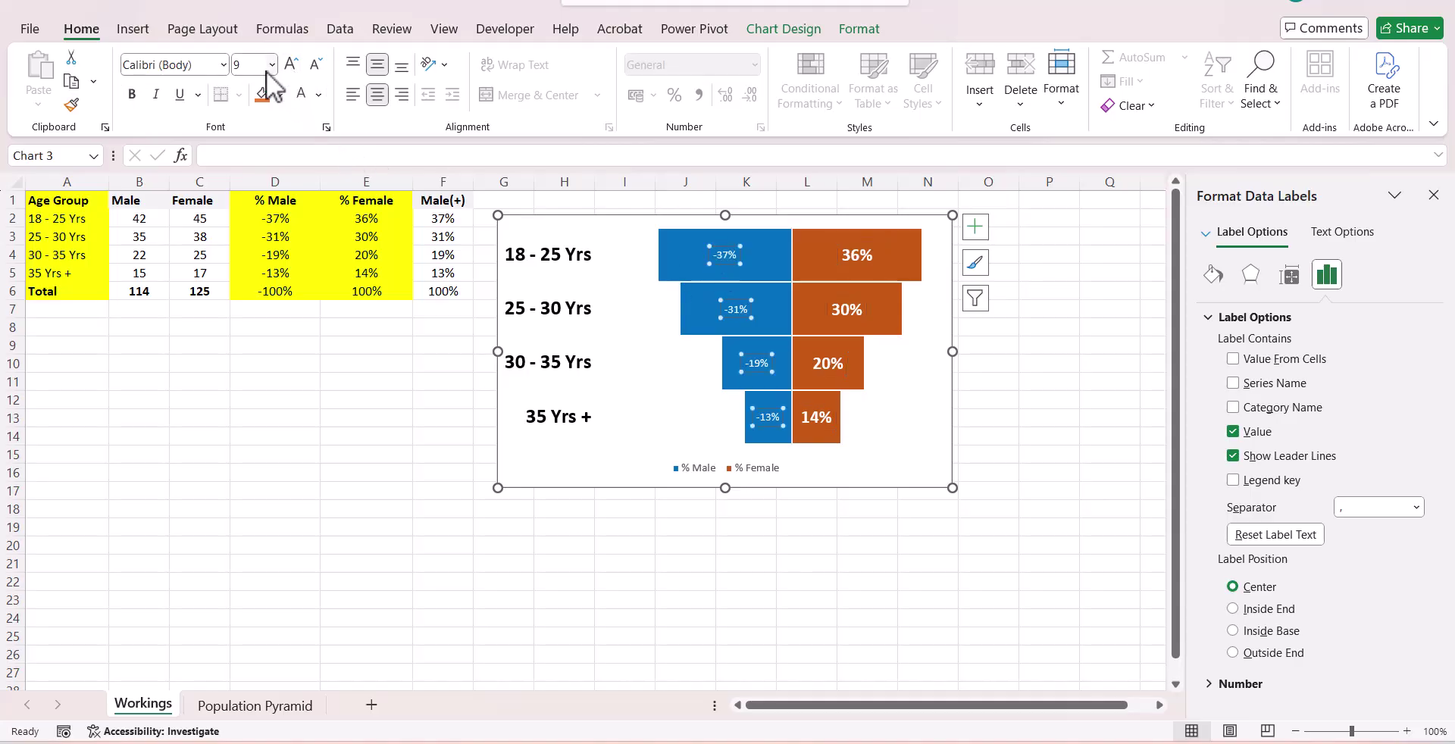
pyautogui.click(270, 65)
pyautogui.click(252, 230)
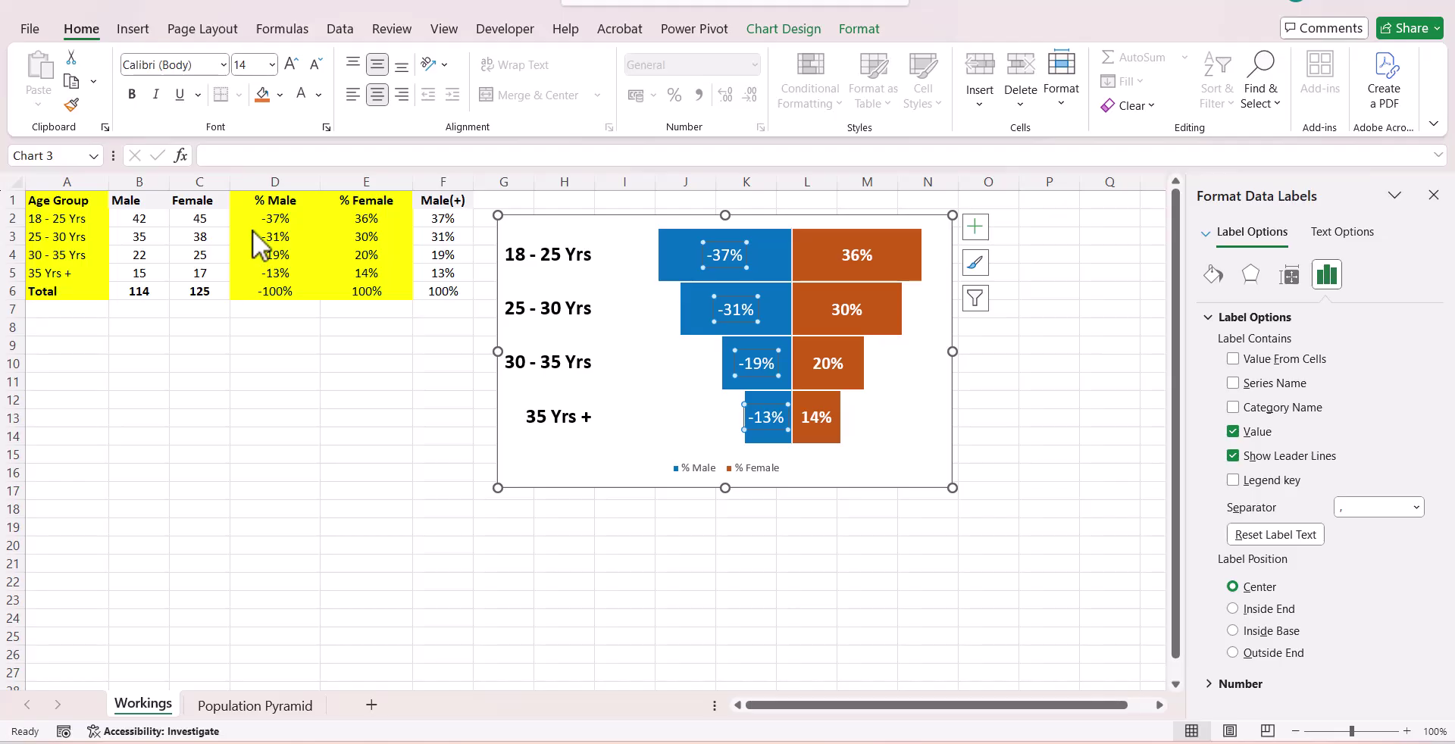
pyautogui.click(135, 94)
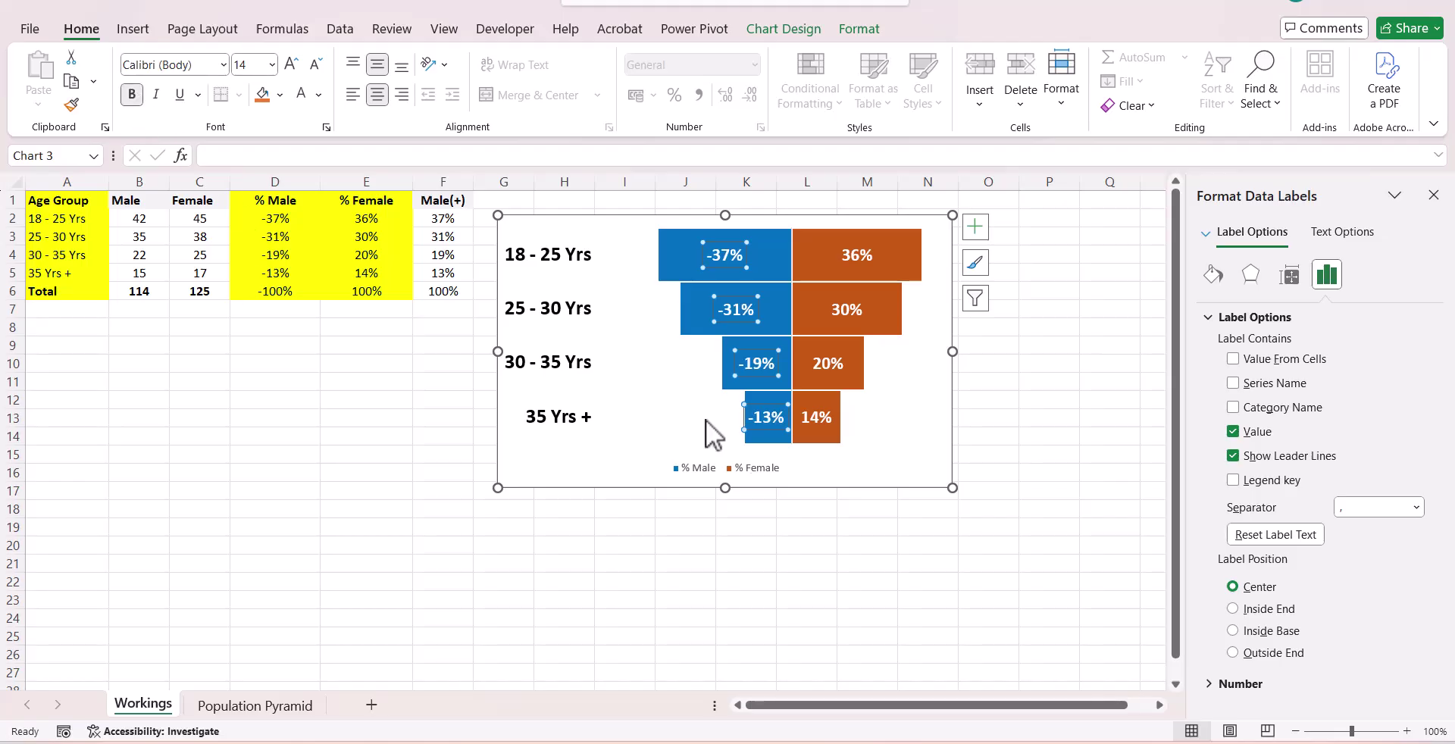
pyautogui.click(873, 546)
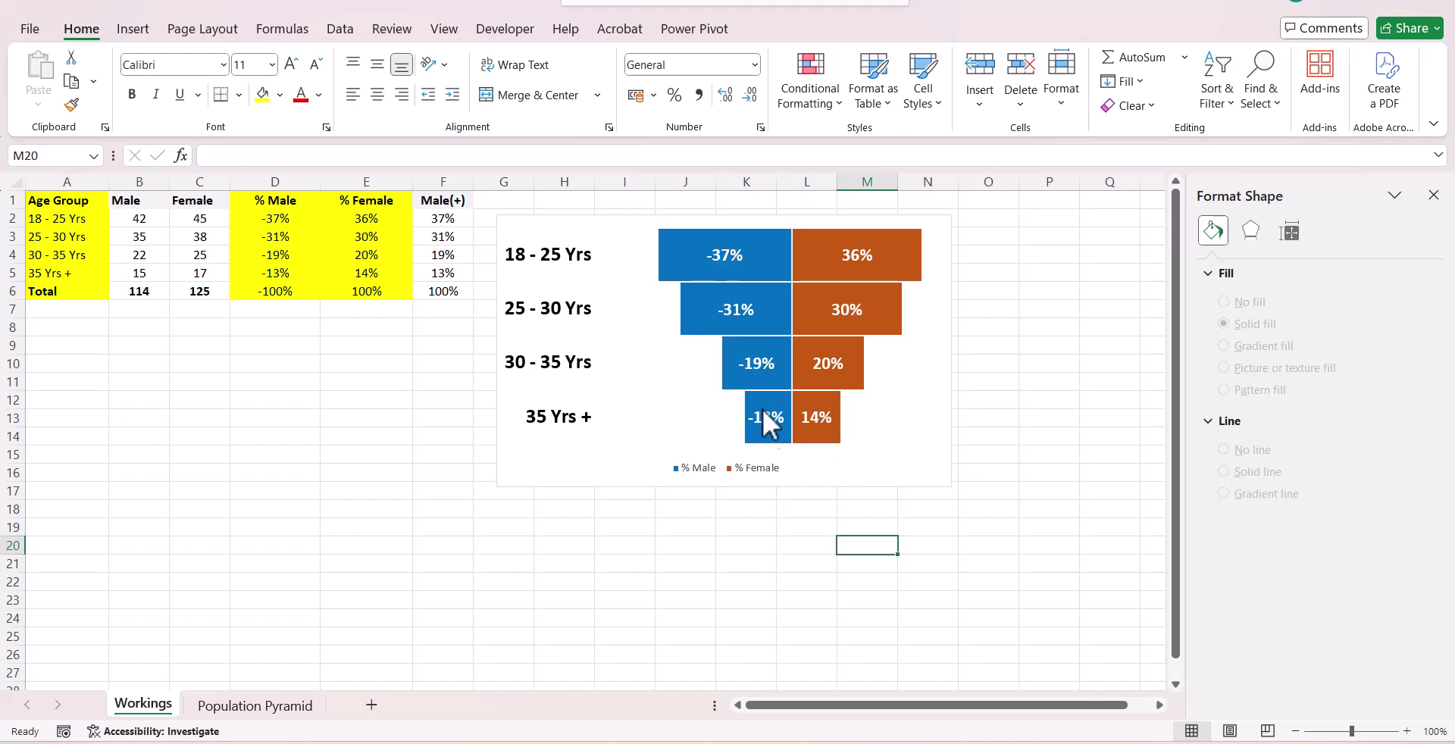
# Make the % Male data labels show the Male(+) percentages from cells F2:F5 instead of the series values.
pyautogui.moveTo(777, 443)
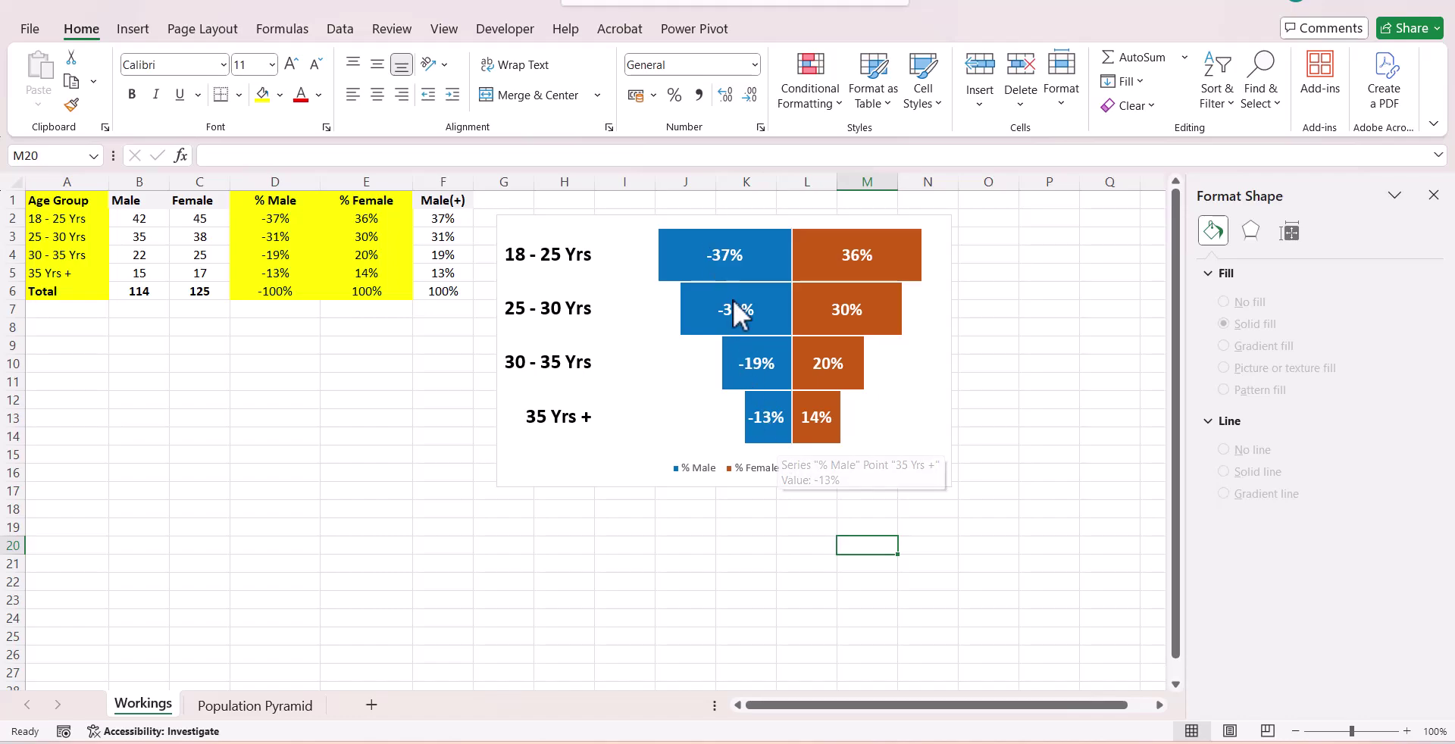
pyautogui.click(716, 256)
pyautogui.rightClick(716, 258)
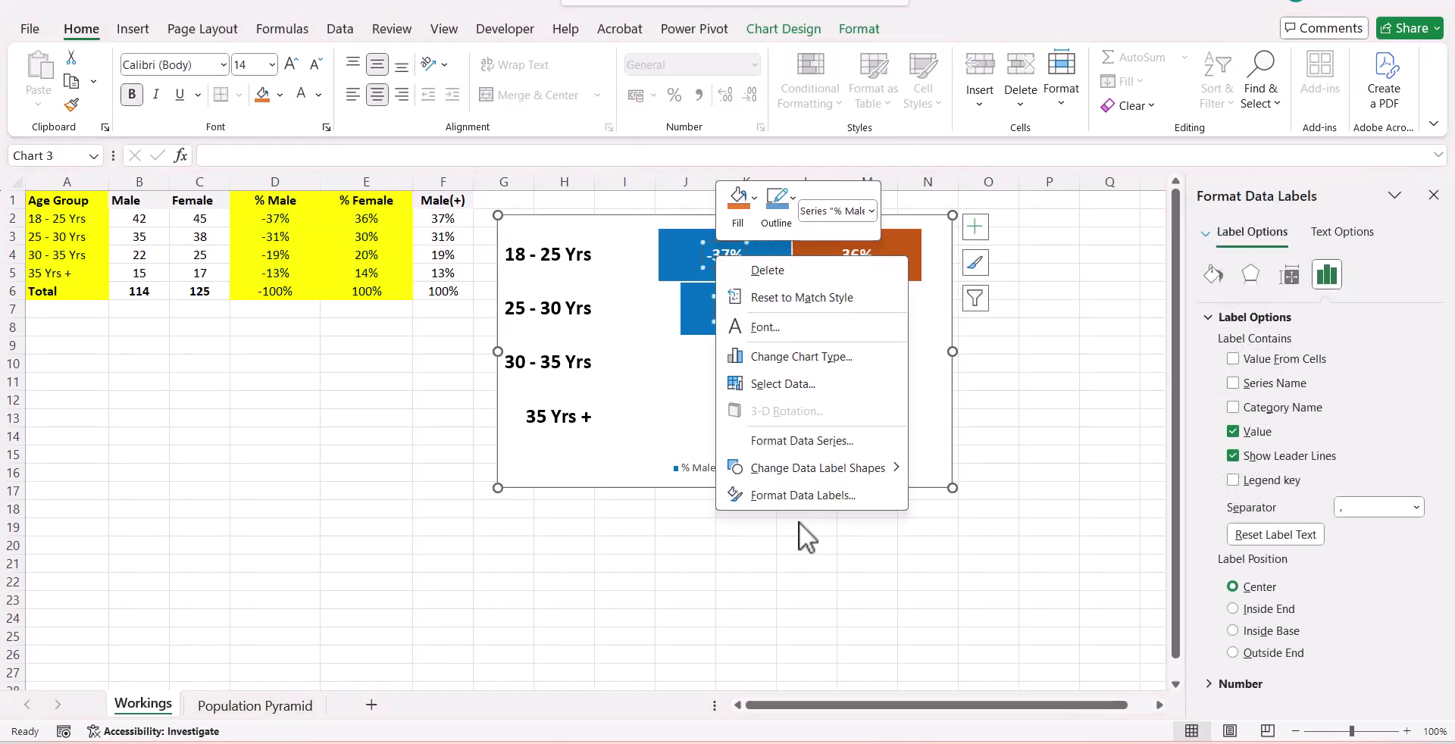
pyautogui.click(790, 490)
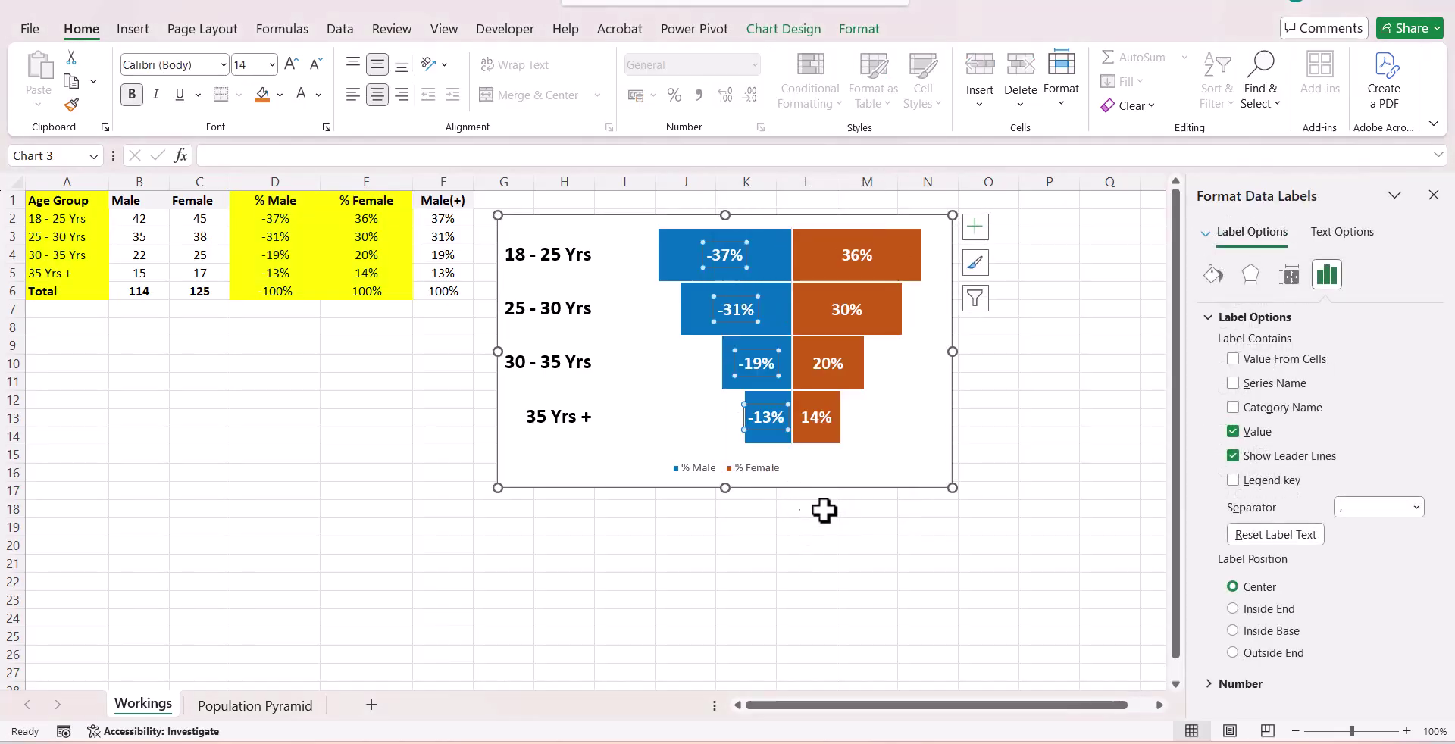
pyautogui.click(1233, 359)
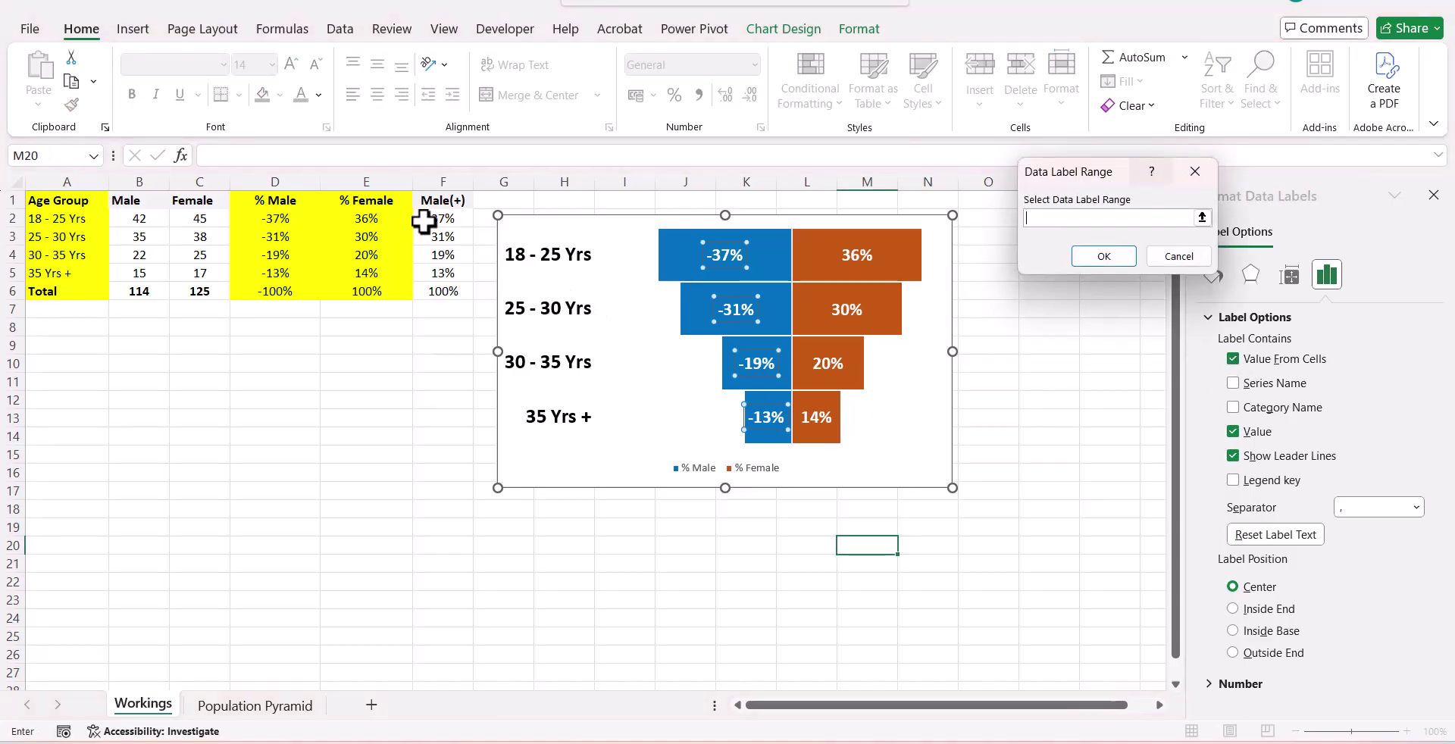
pyautogui.click(456, 222)
pyautogui.moveTo(456, 221); pyautogui.dragTo(457, 279)
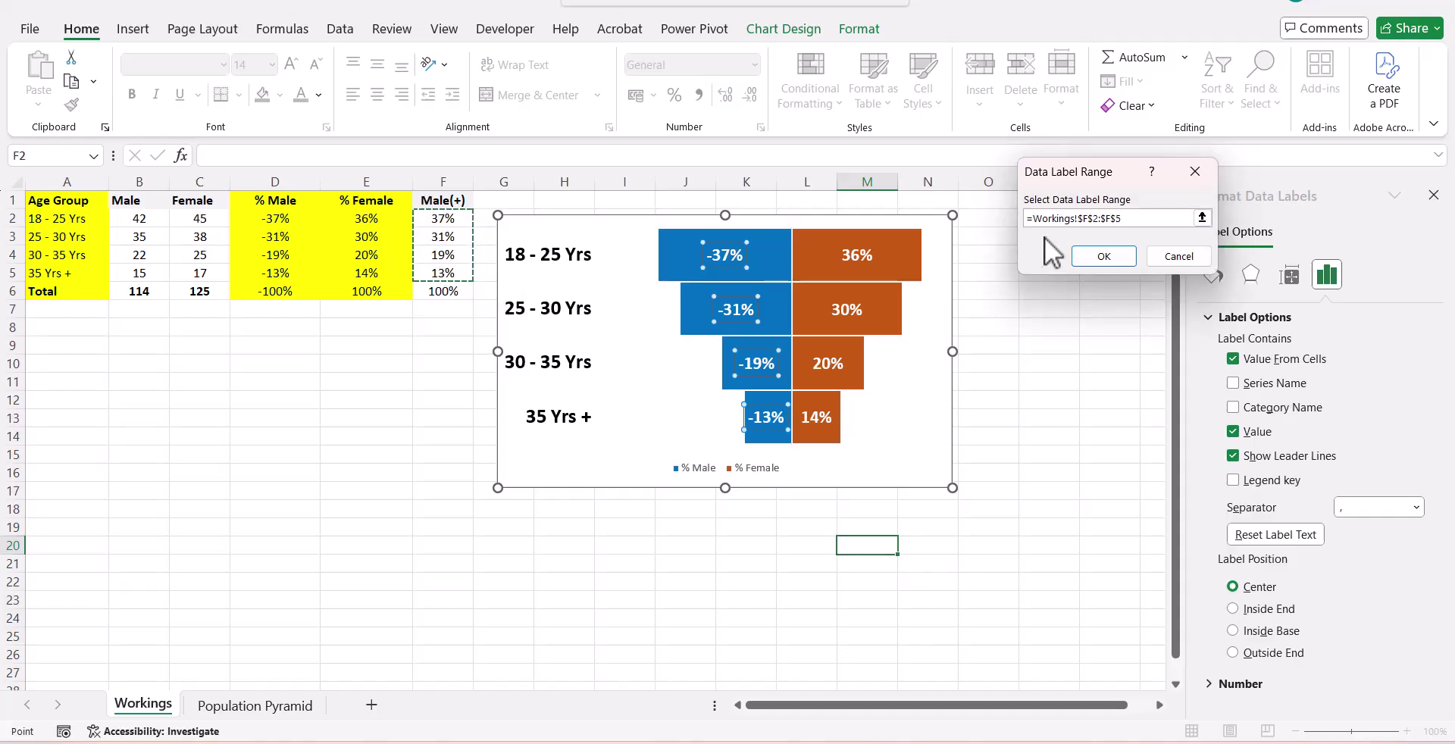
pyautogui.click(1091, 254)
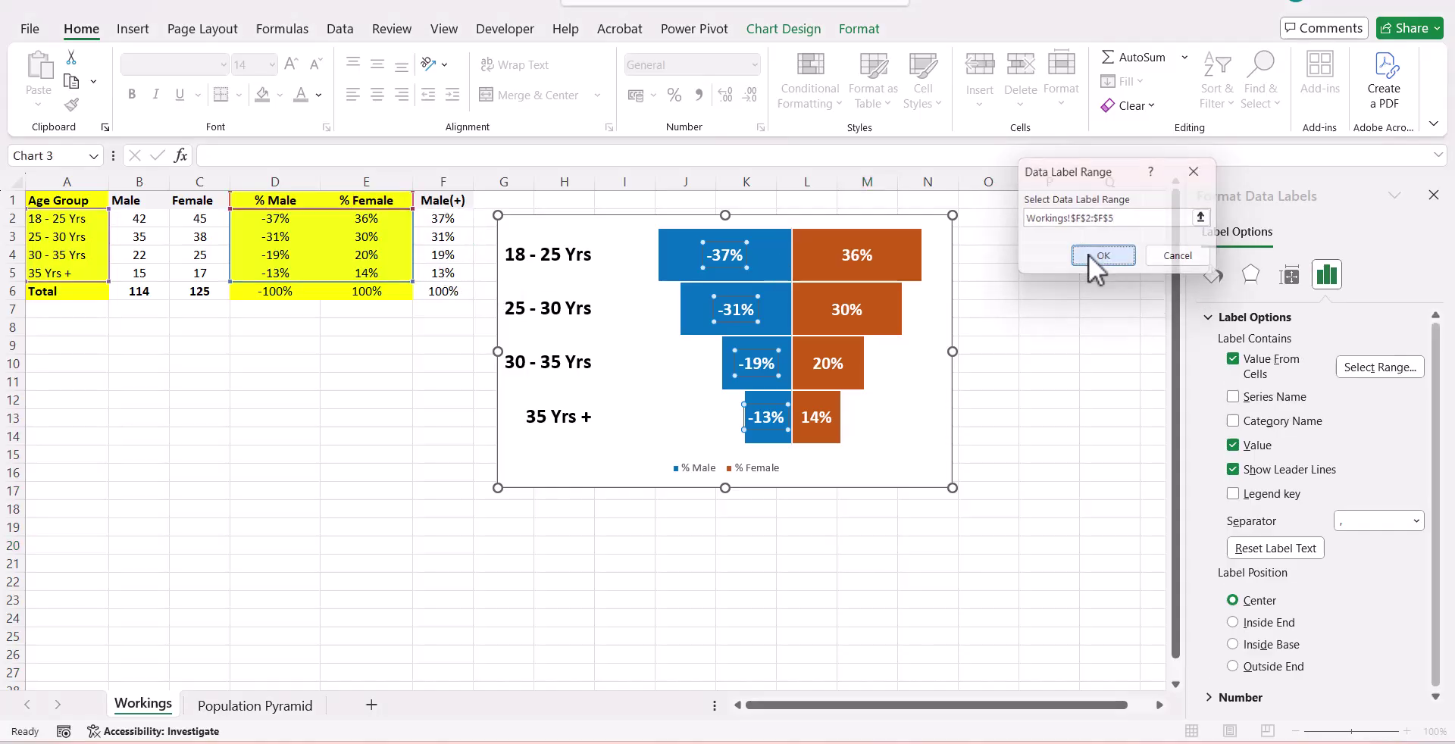
pyautogui.click(1232, 445)
pyautogui.click(1111, 491)
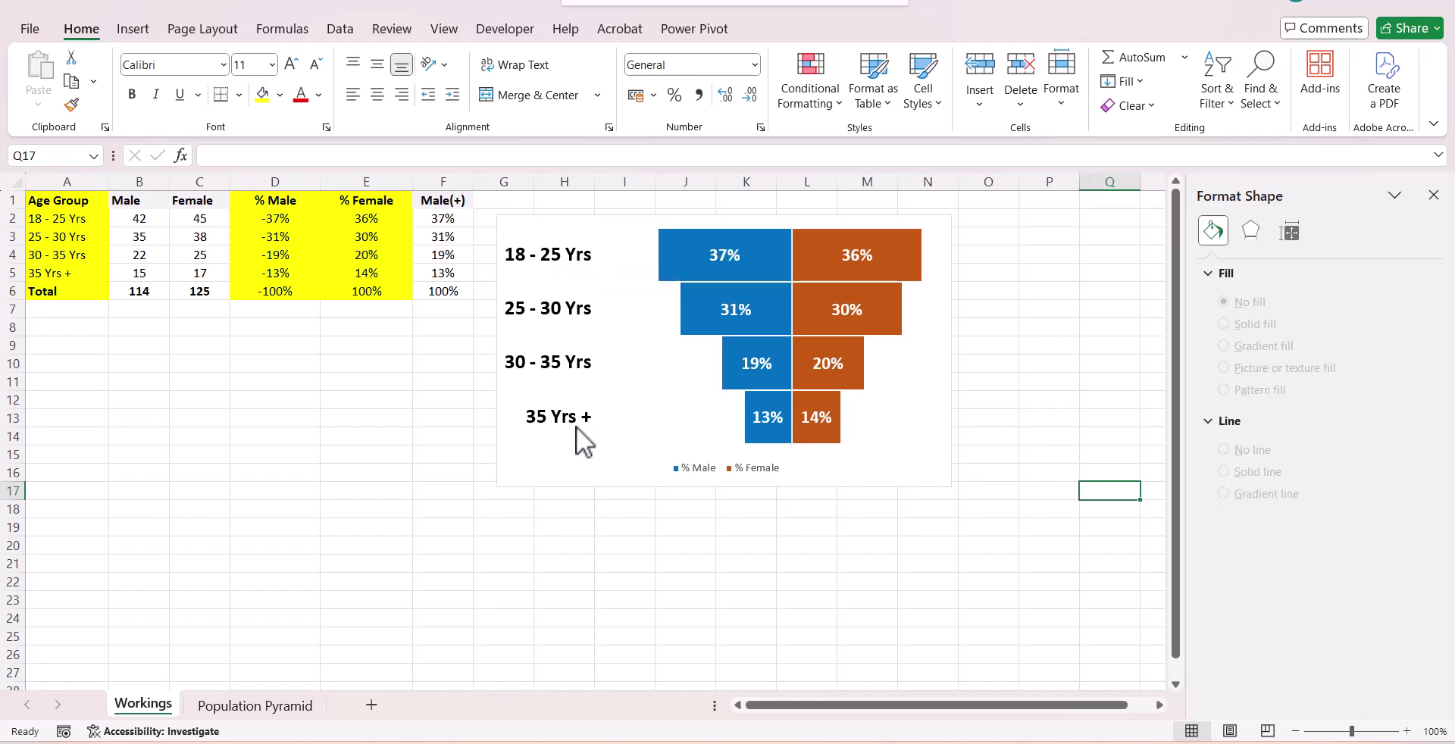
# Set the Male count for the 18 - 25 Yrs group in cell B2 to 55.
pyautogui.click(157, 221)
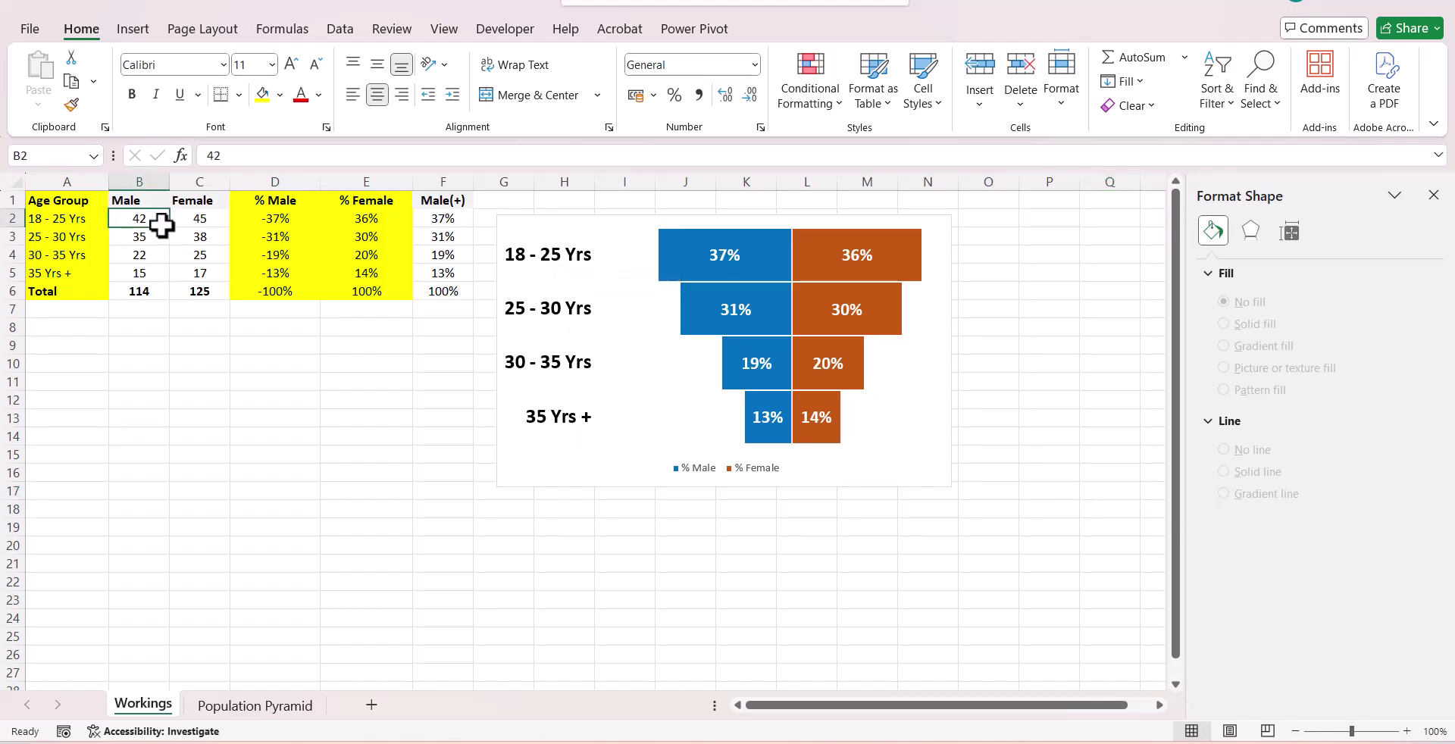
pyautogui.write('55')
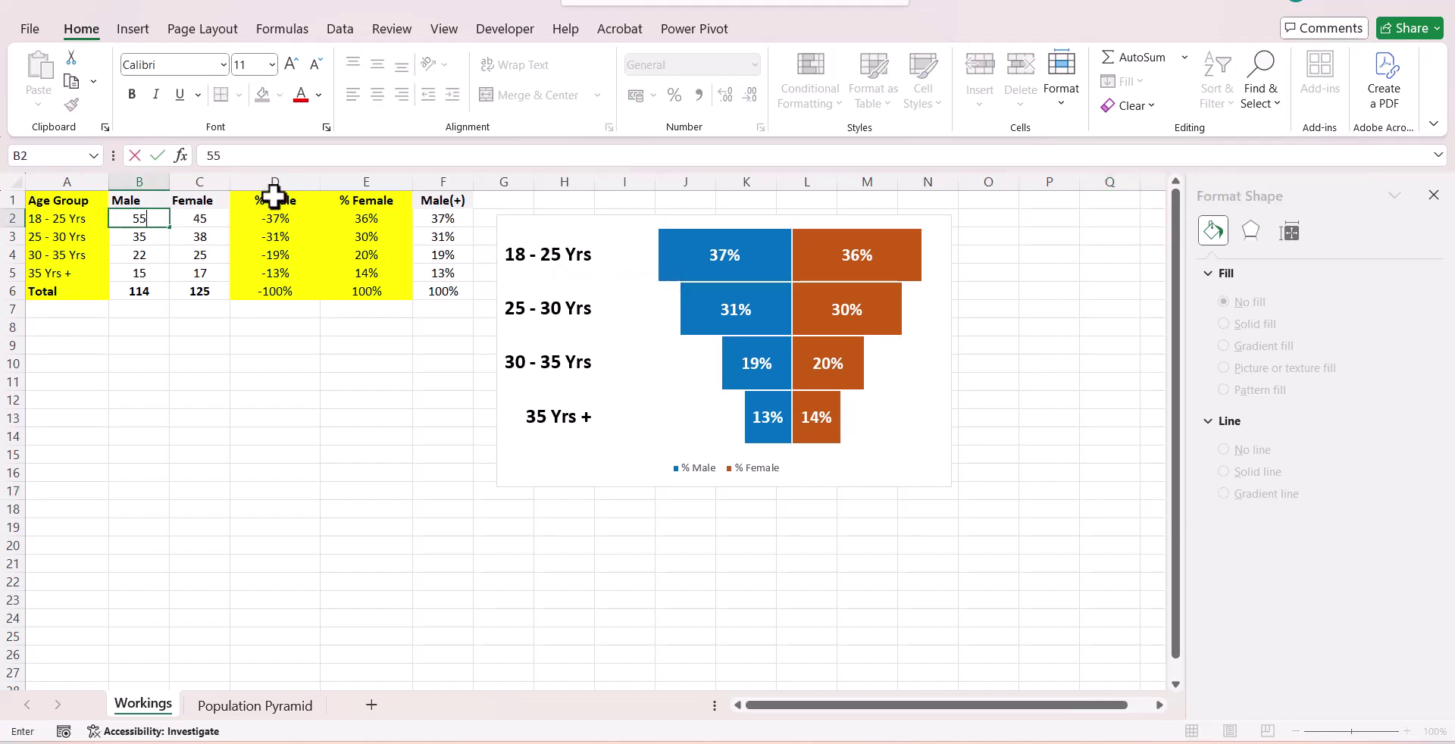
pyautogui.press('Return')
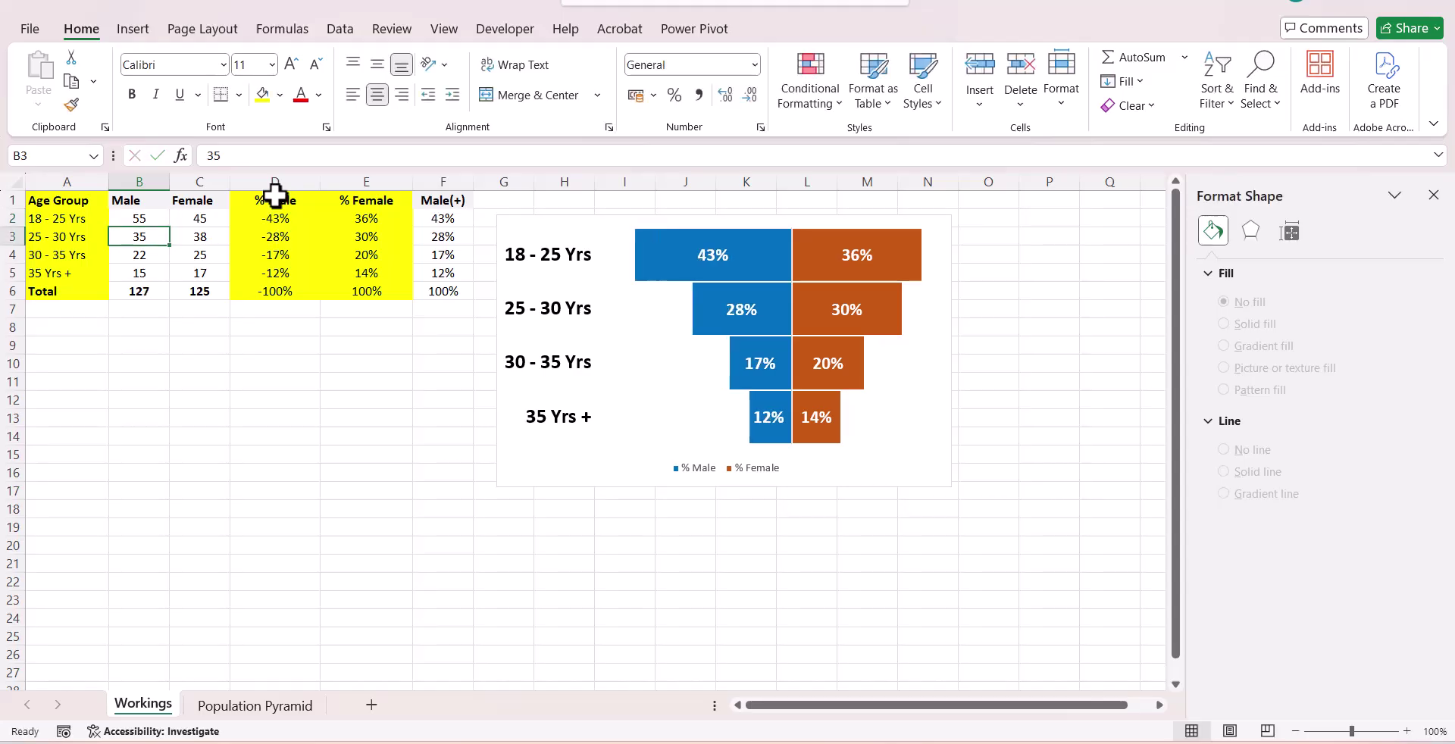